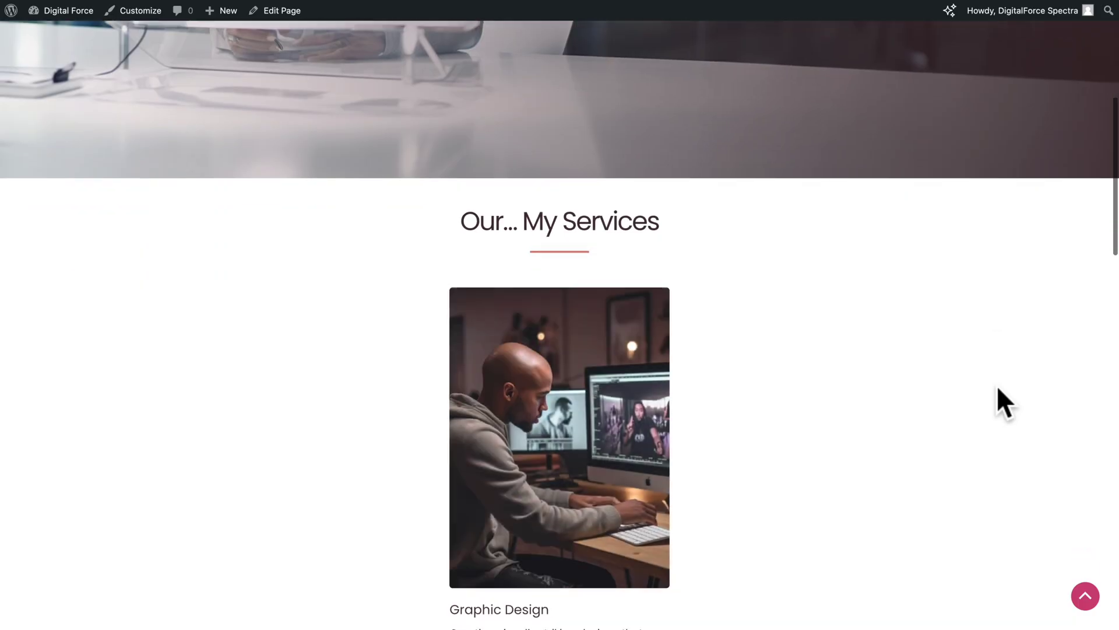
scroll(997, 391, "down", 10)
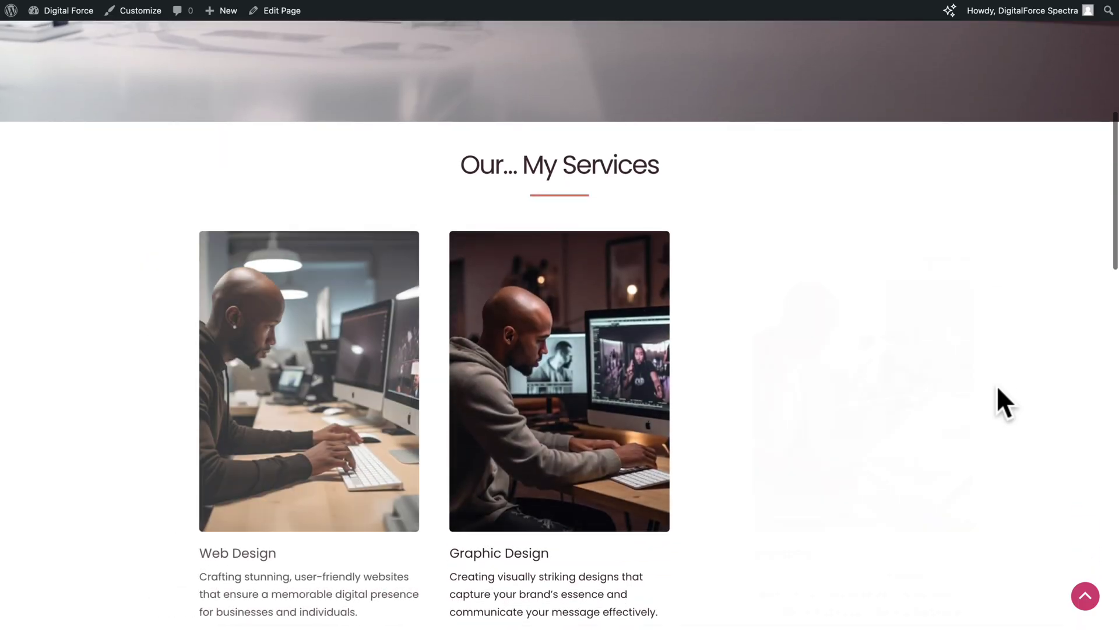
scroll(1073, 474, "down", 3)
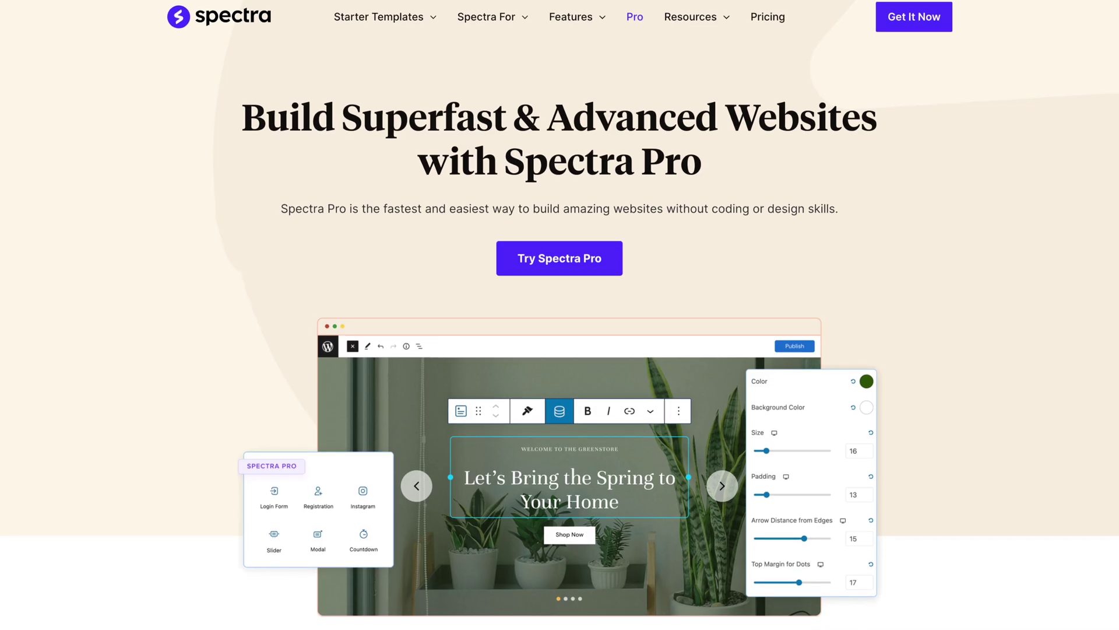
scroll(560, 315, "down", 2)
scroll(560, 315, "down", 1)
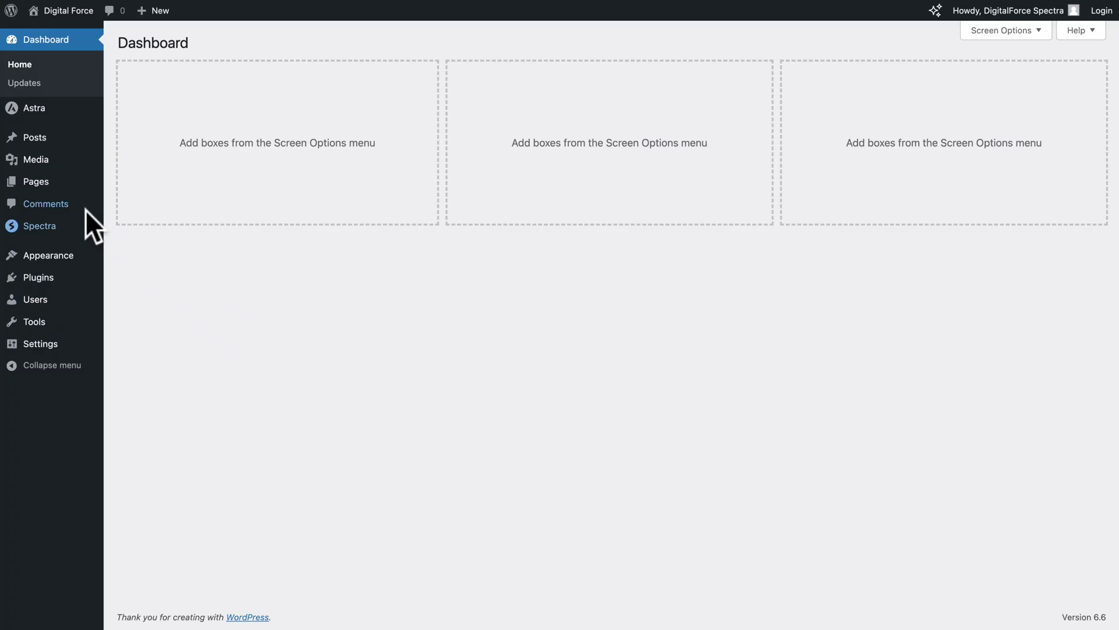
- Create a new page in WordPress and title it "Testimonials"
mouse_move(50, 187)
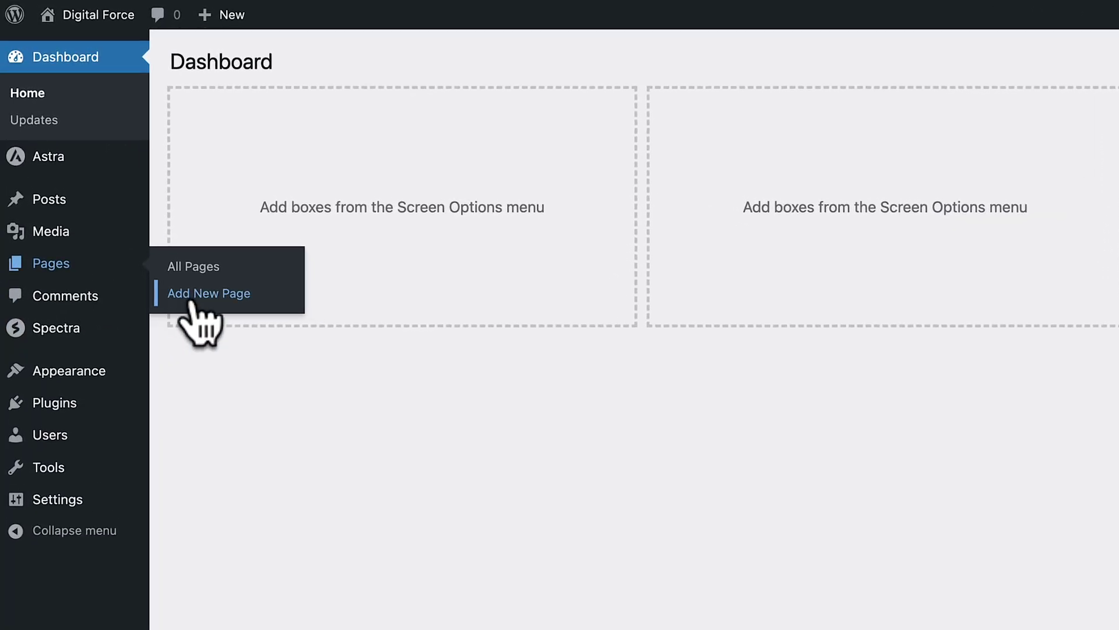
left_click(191, 299)
type("Testimonials")
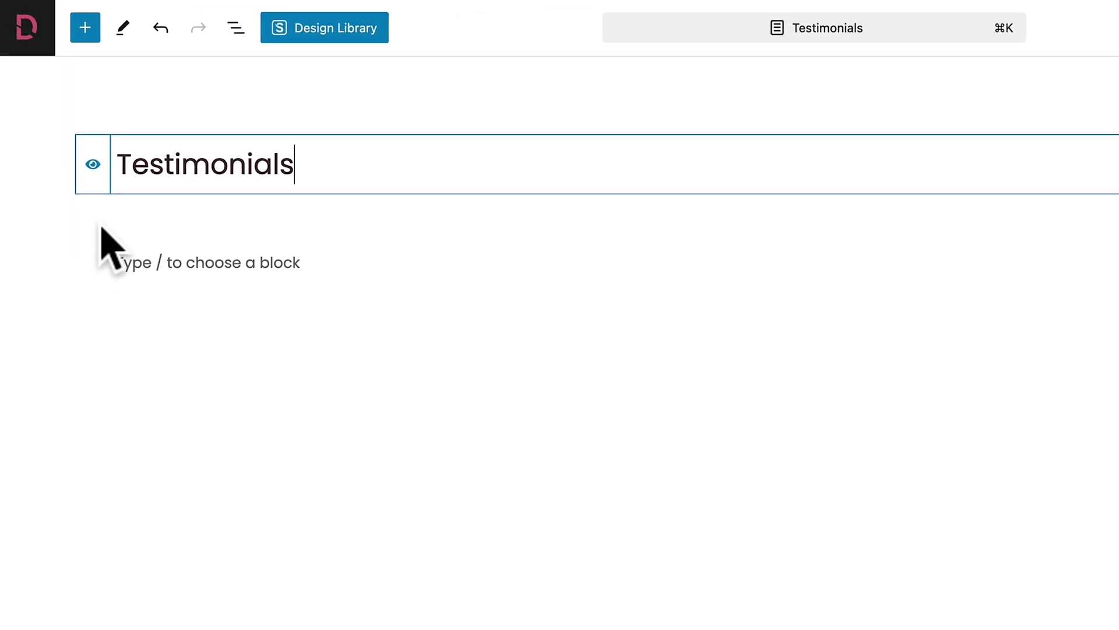
- Hide the page title and set the page's Astra container layout to full width
left_click(92, 165)
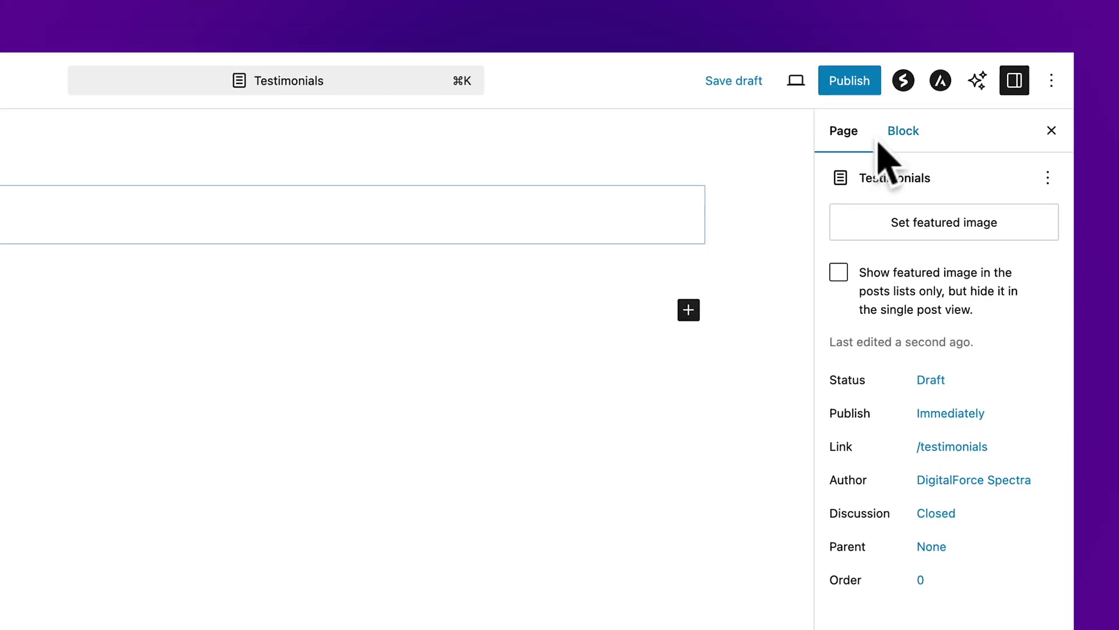
left_click(933, 93)
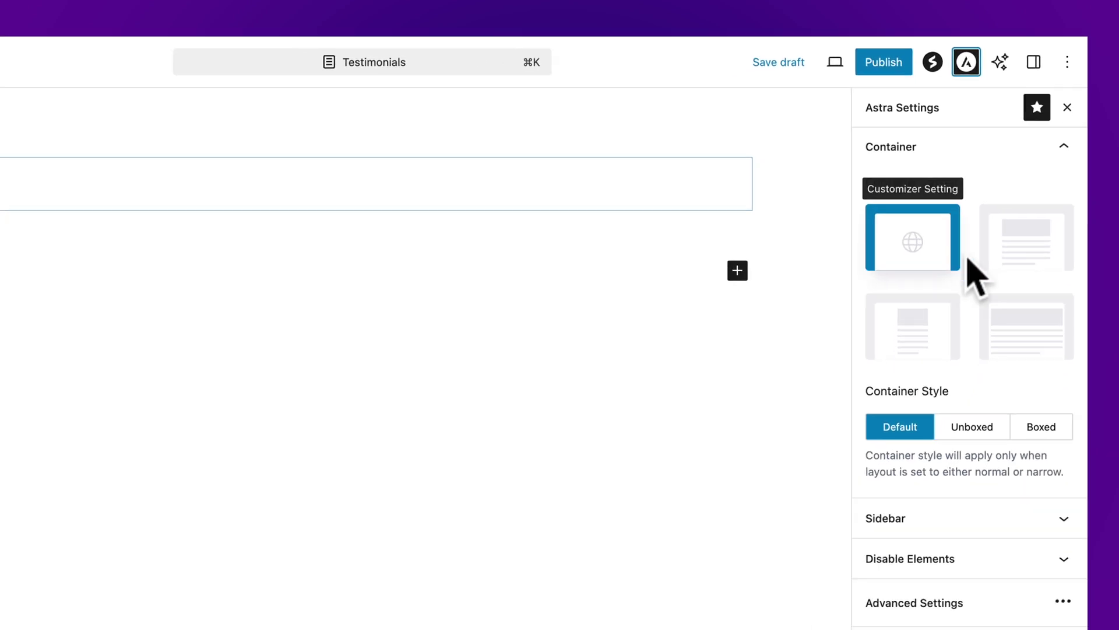
left_click(1016, 326)
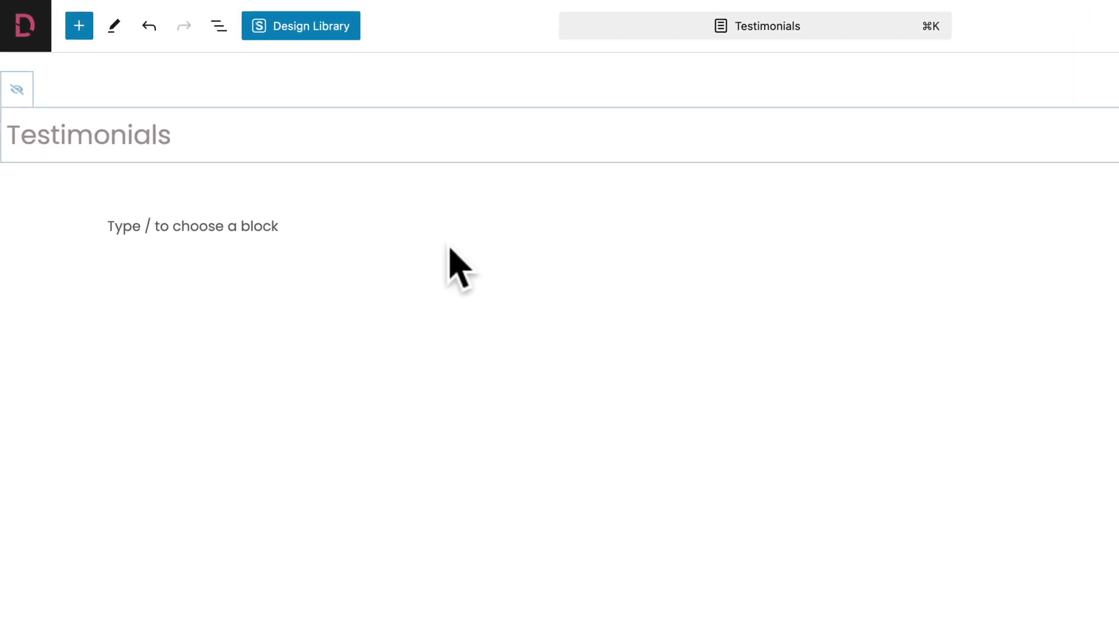
- Insert a Spectra Container block with two equal columns and show the page's block list
left_click(79, 26)
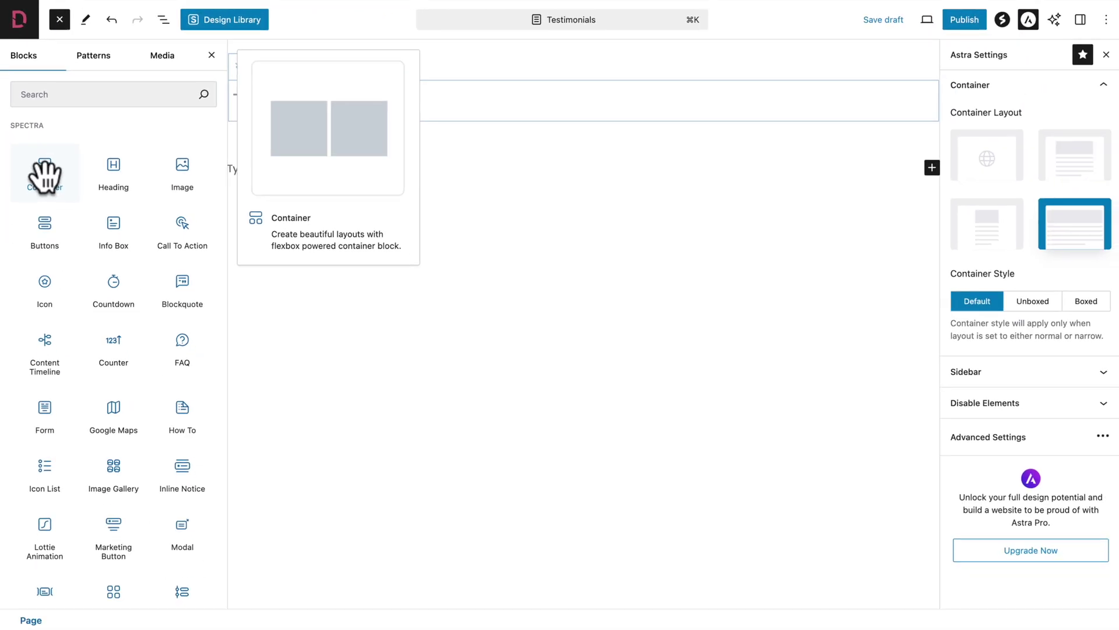
left_click(64, 250)
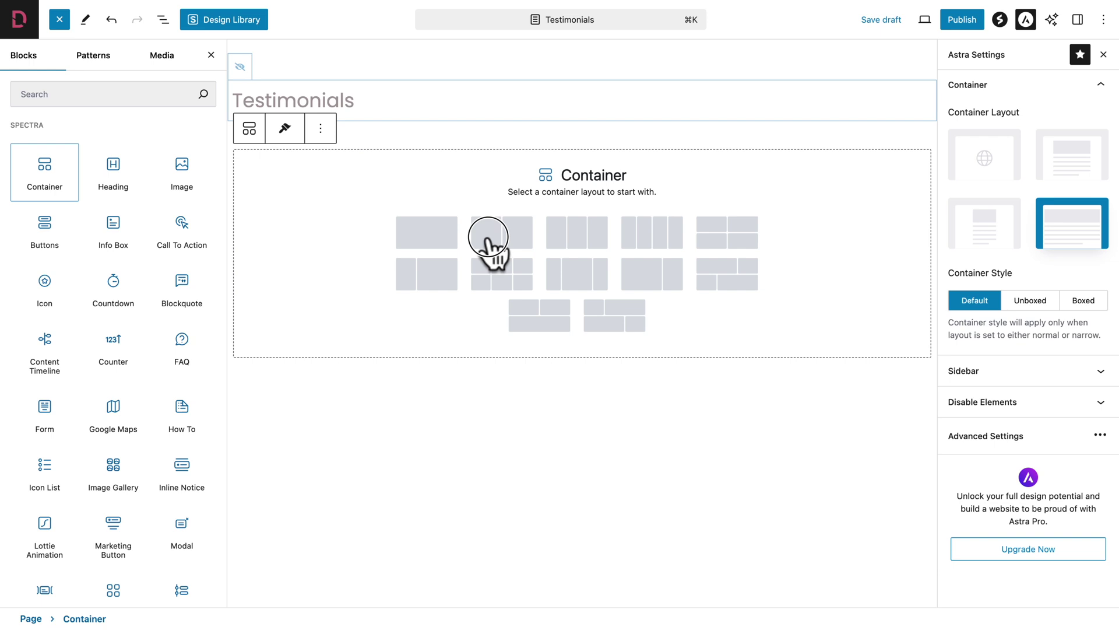
left_click(488, 237)
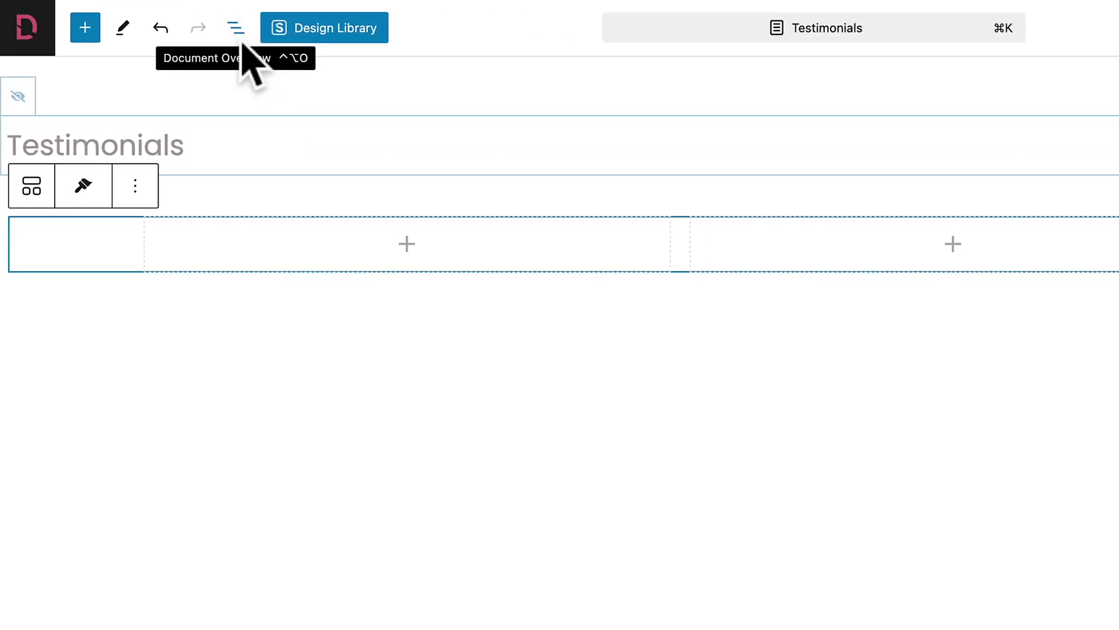
left_click(236, 29)
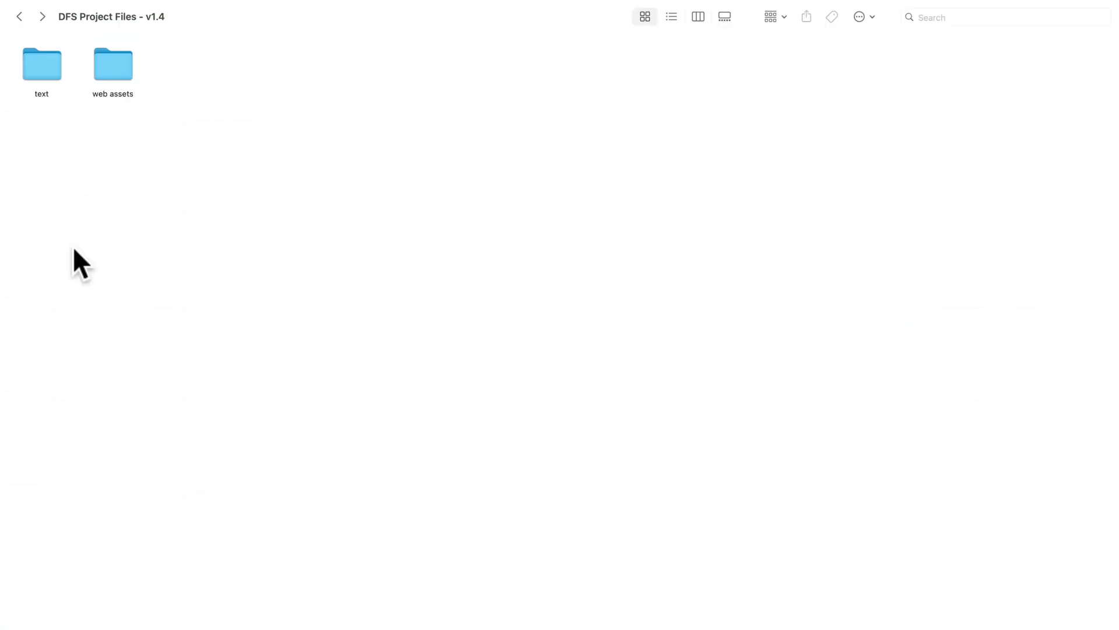
- Switch to the project files folder and open 04-testimonials.txt from the text folder
double_click(48, 75)
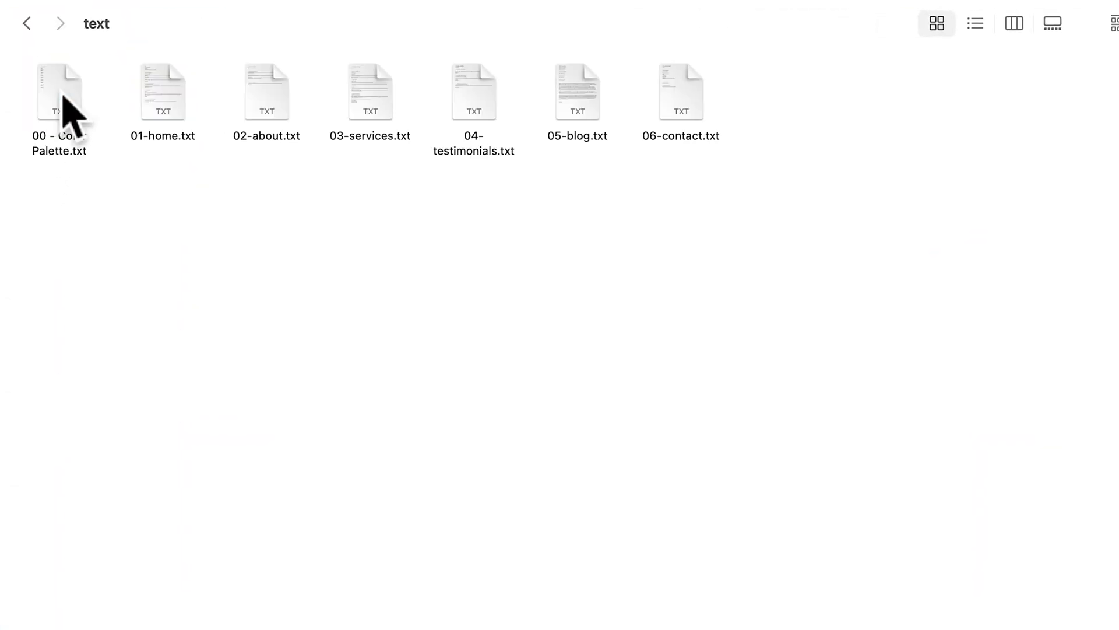
left_click(477, 107)
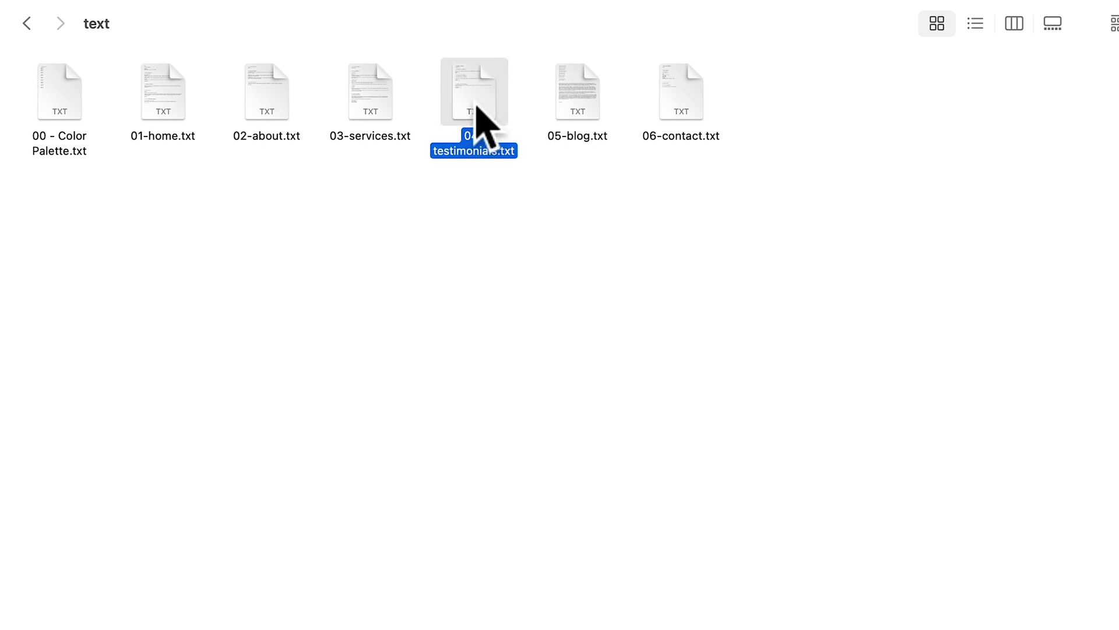
double_click(477, 107)
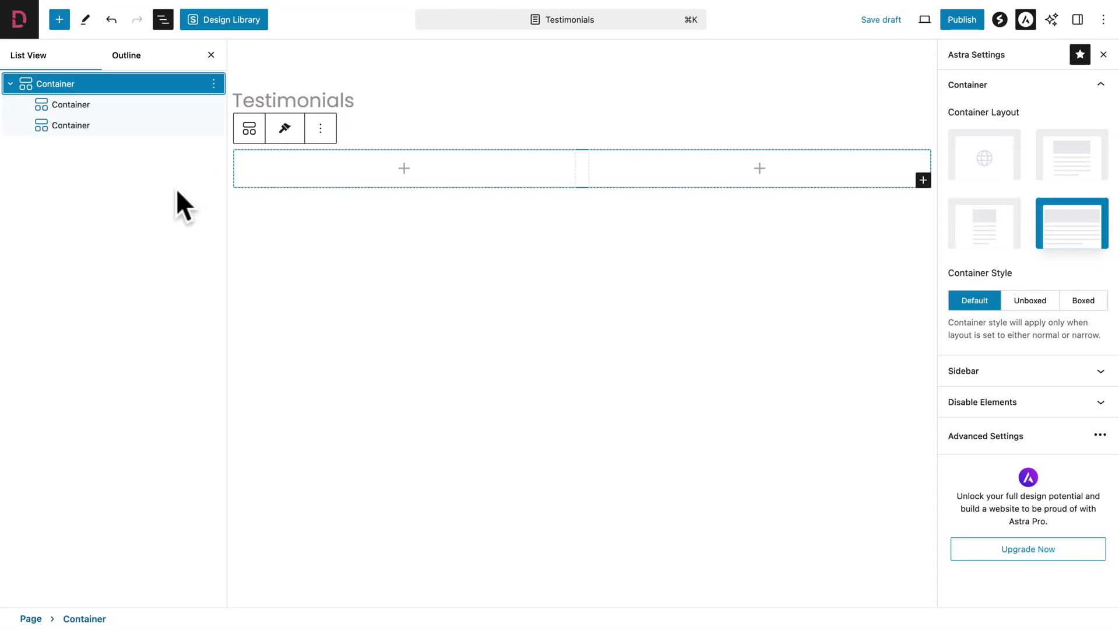
- Back in the page editor, rename the outer container block to TESTIMONIALS
left_click(213, 83)
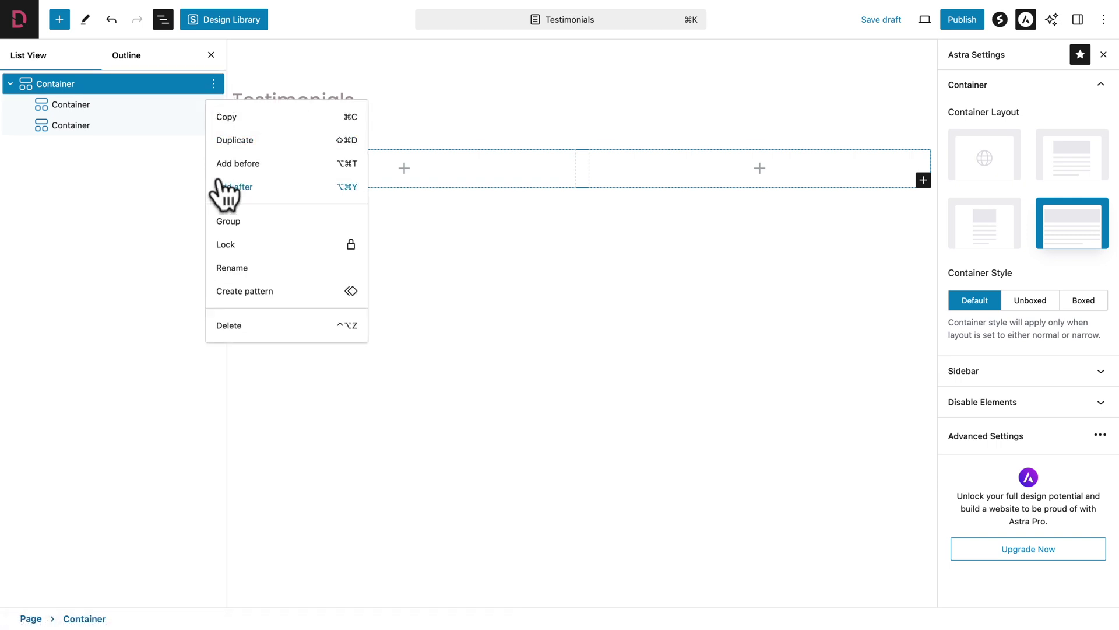
left_click(231, 267)
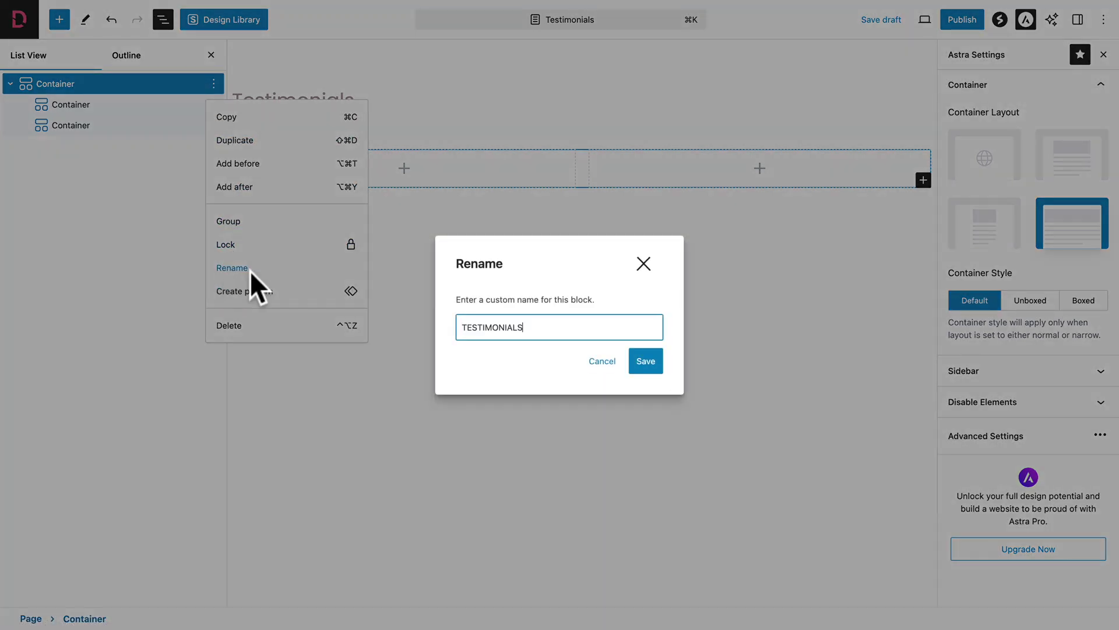
left_click(645, 361)
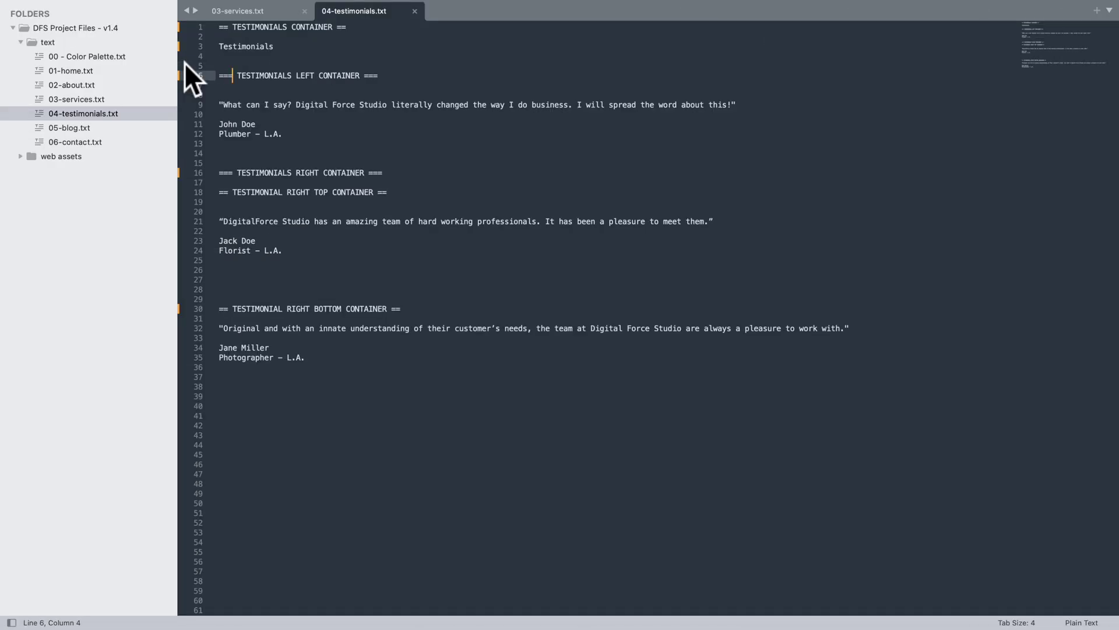
- Copy "TESTIMONIALS LEFT" from the testimonials text file and use it to rename the first inner container
key("Right")
key("Right")
key("Right")
key("Right")
key("alt+shift+Right")
key("alt+shift+Right")
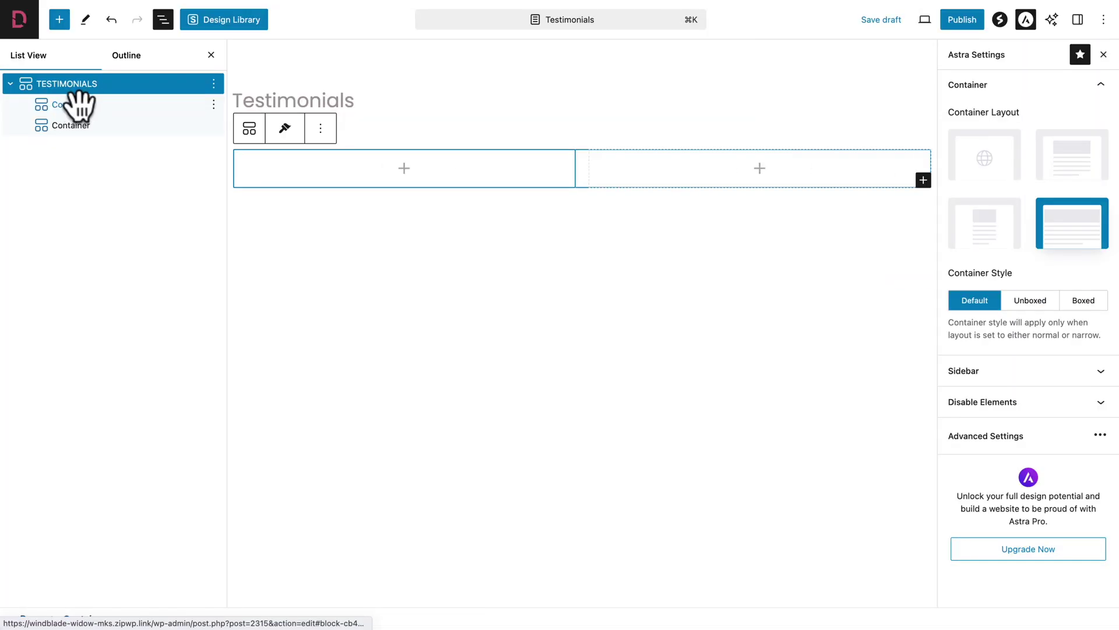
left_click(71, 105)
left_click(213, 104)
left_click(220, 291)
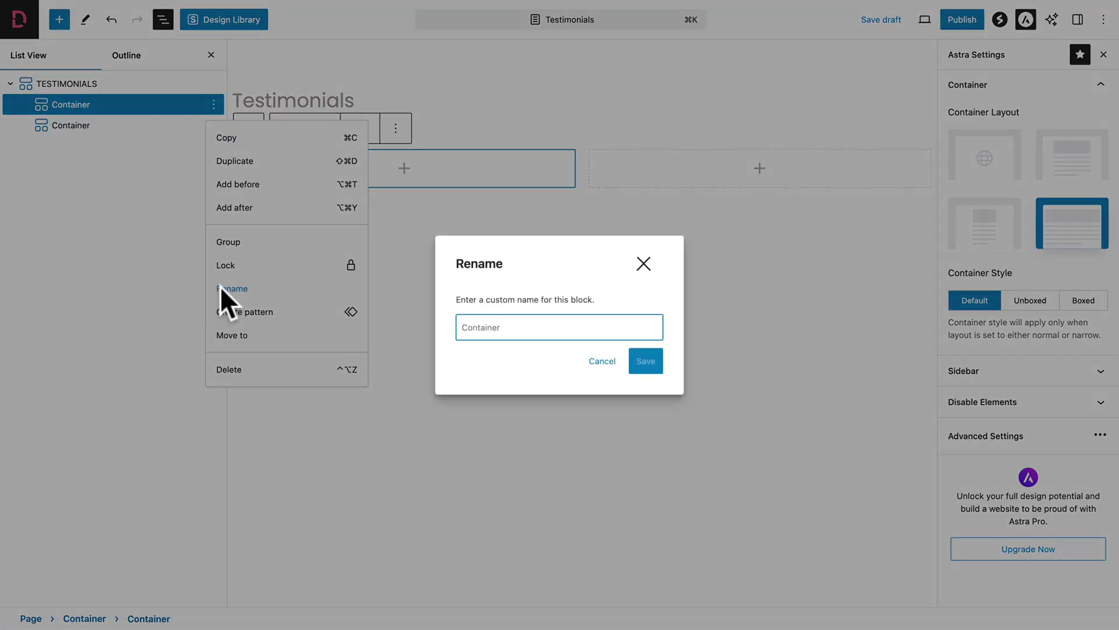
left_click(637, 363)
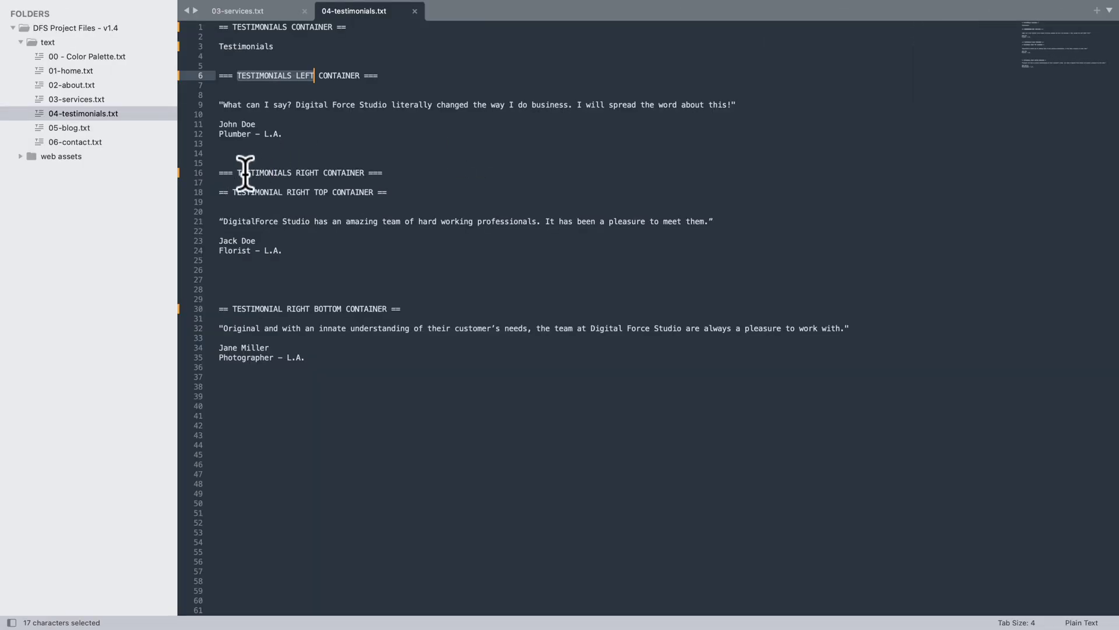
- Get the right container's name from the text file and rename the second inner container to TESTIMONIALS RIGHT
left_click(237, 172)
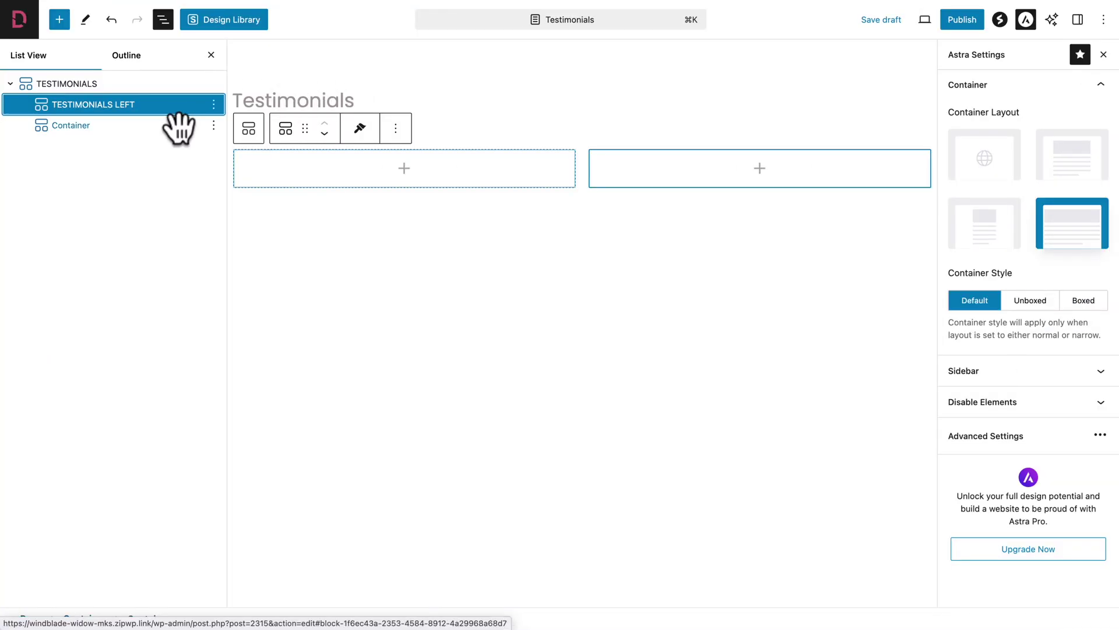
left_click(179, 125)
left_click(214, 125)
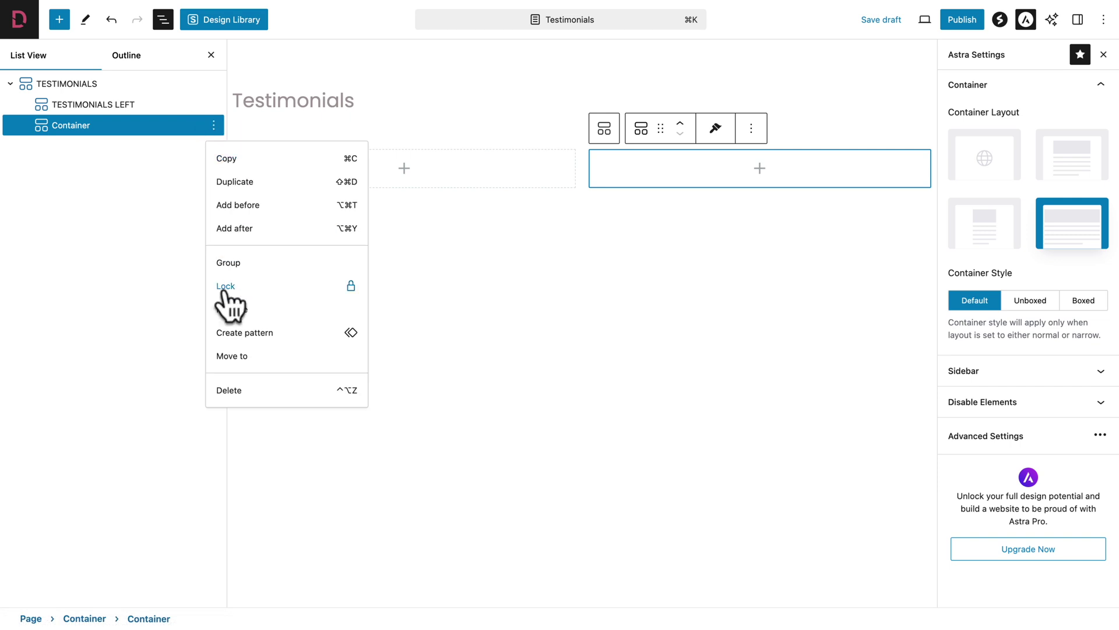
left_click(227, 310)
type("TESTIMONIALS RIGHT")
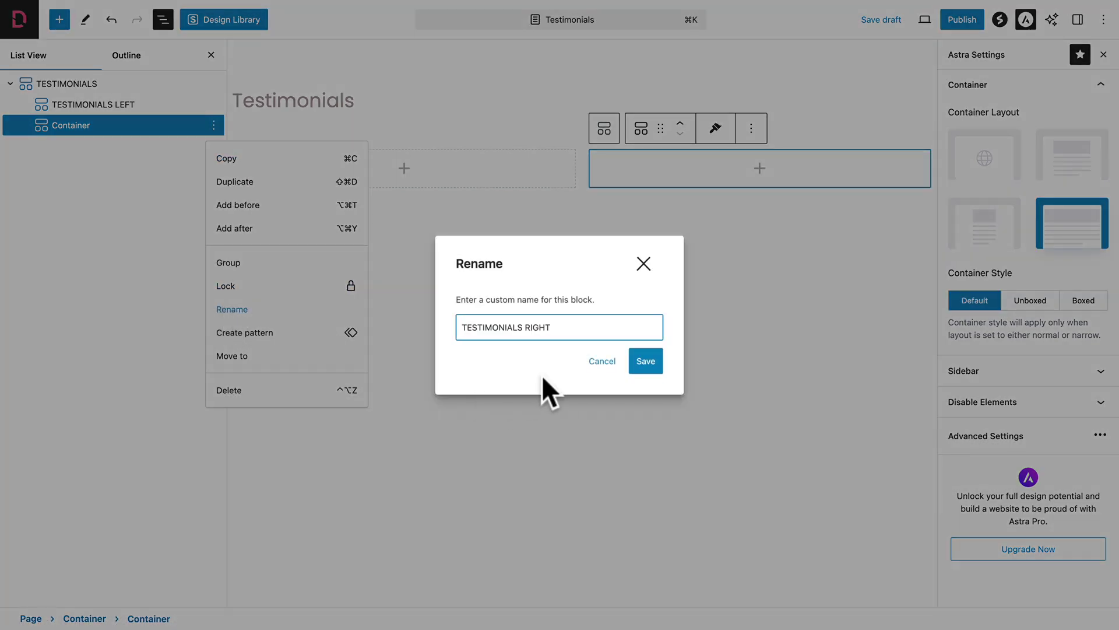
left_click(643, 361)
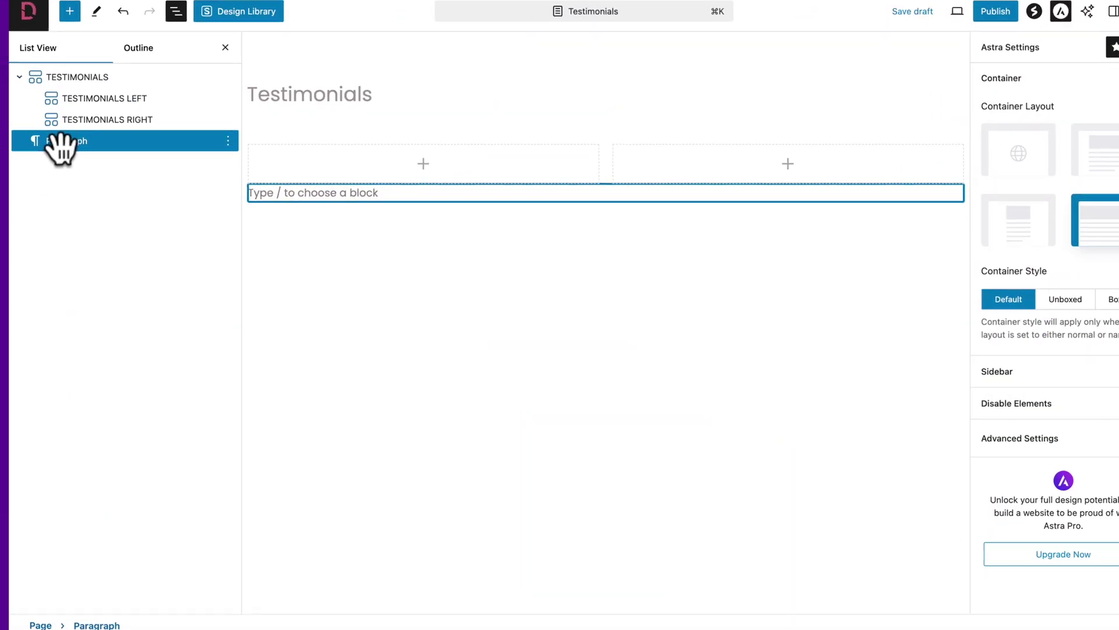
- Delete the empty Paragraph block below the TESTIMONIALS container
left_click(227, 140)
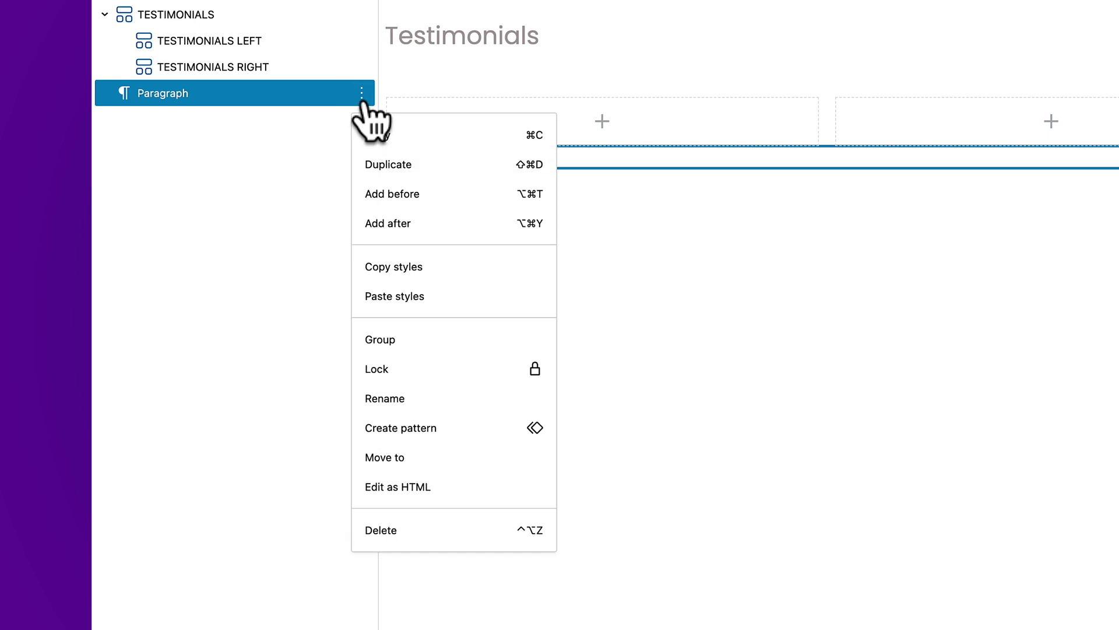
left_click(376, 532)
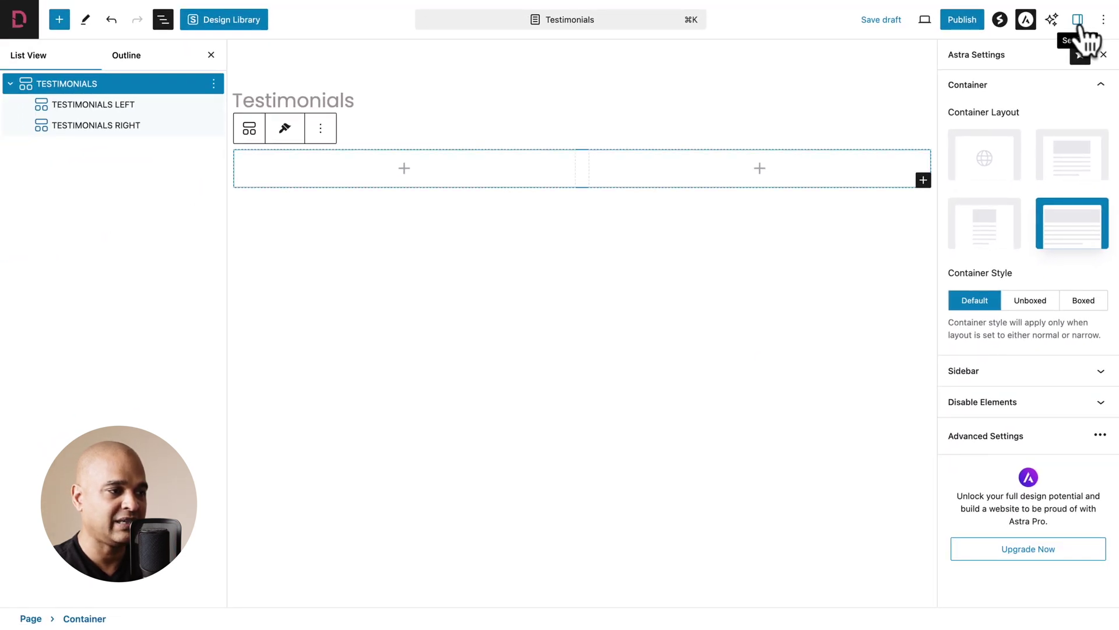
- In the TESTIMONIALS container's block layout settings, align the items to the top
left_click(1078, 21)
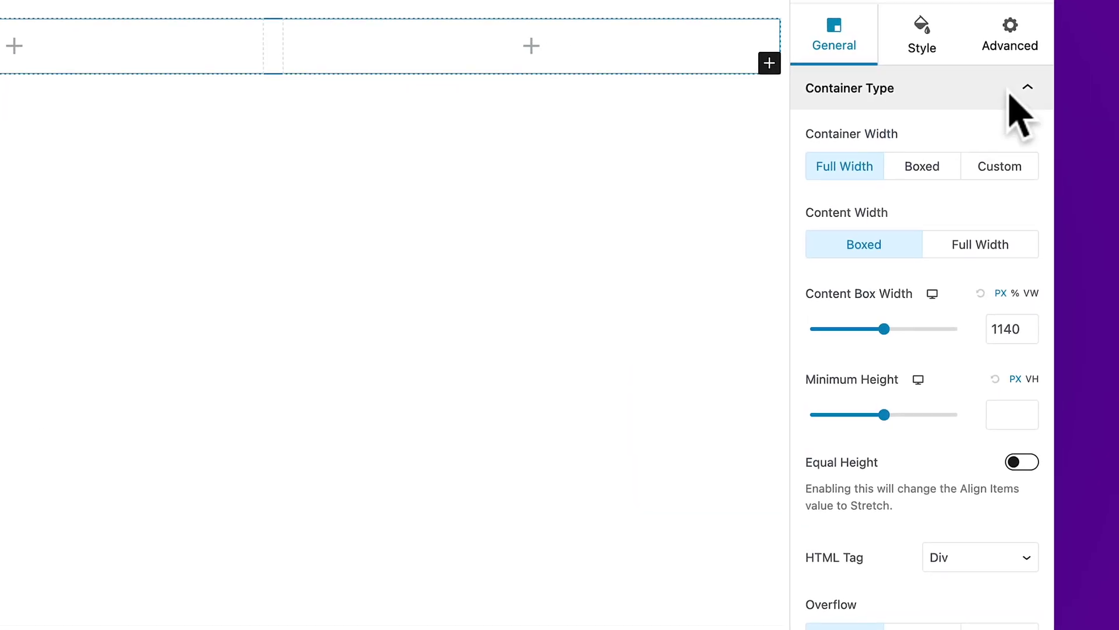
left_click(1006, 92)
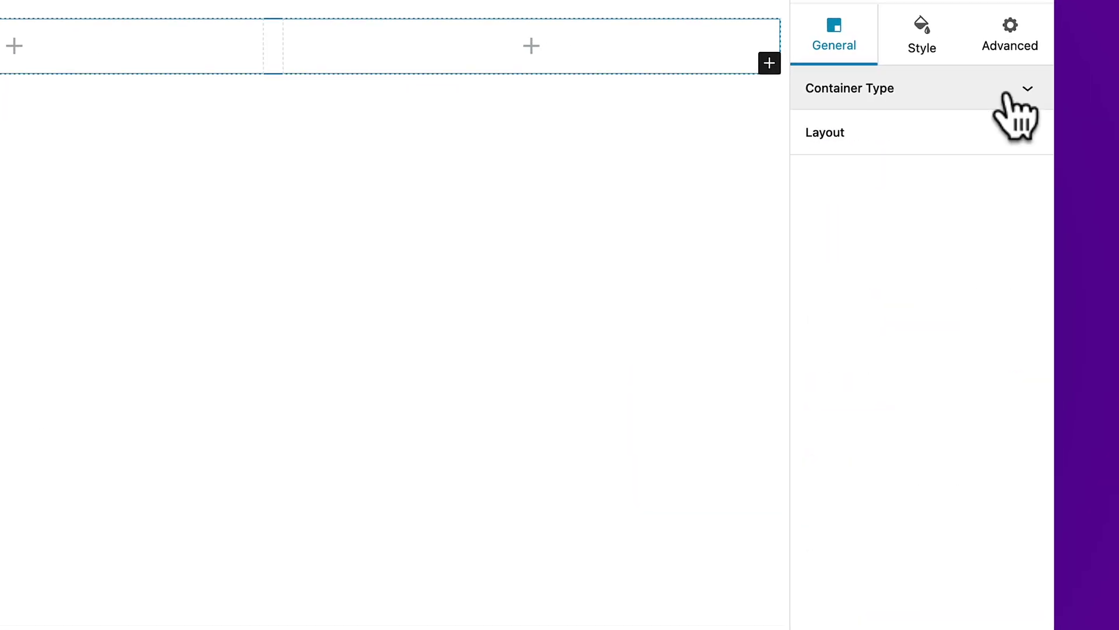
left_click(905, 140)
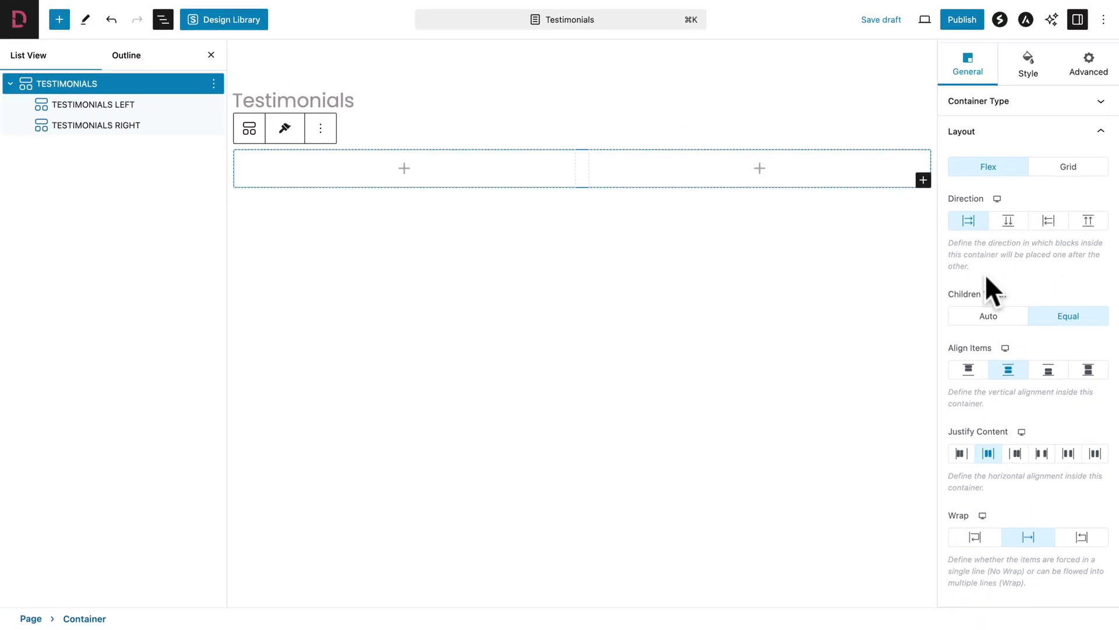
left_click(966, 373)
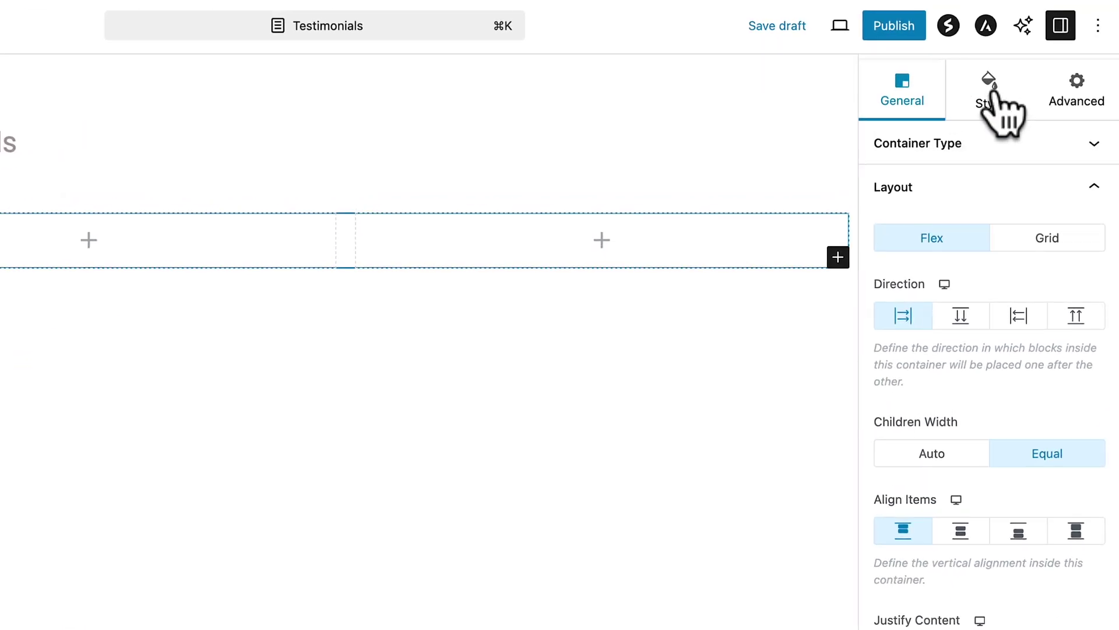
- Give the TESTIMONIALS container a solid background using the palette colour F6F7F8
left_click(993, 88)
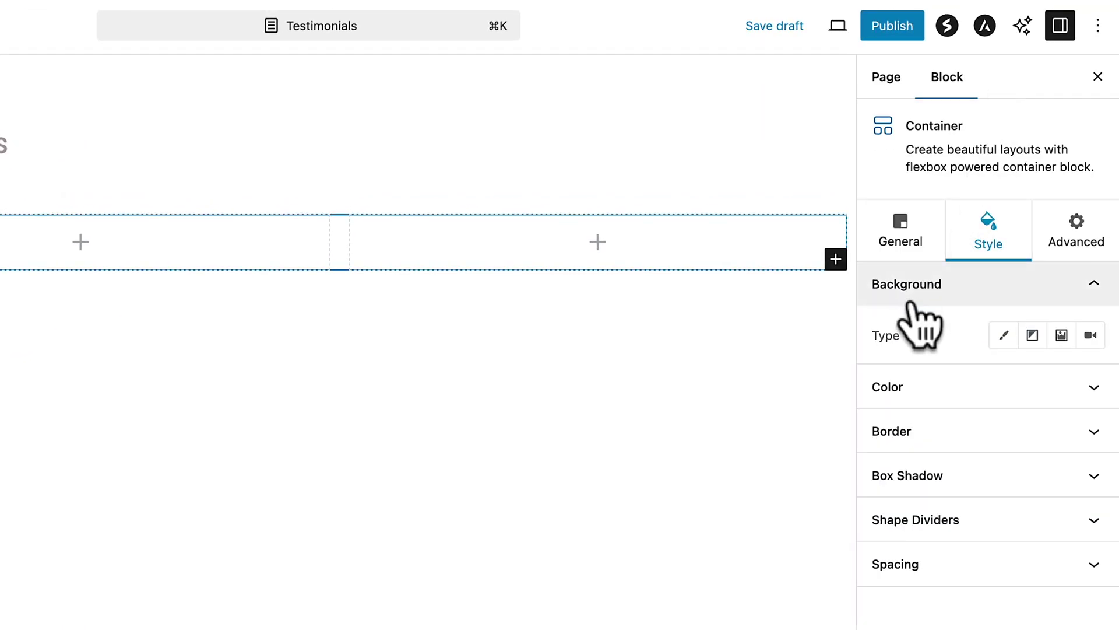
left_click(1004, 334)
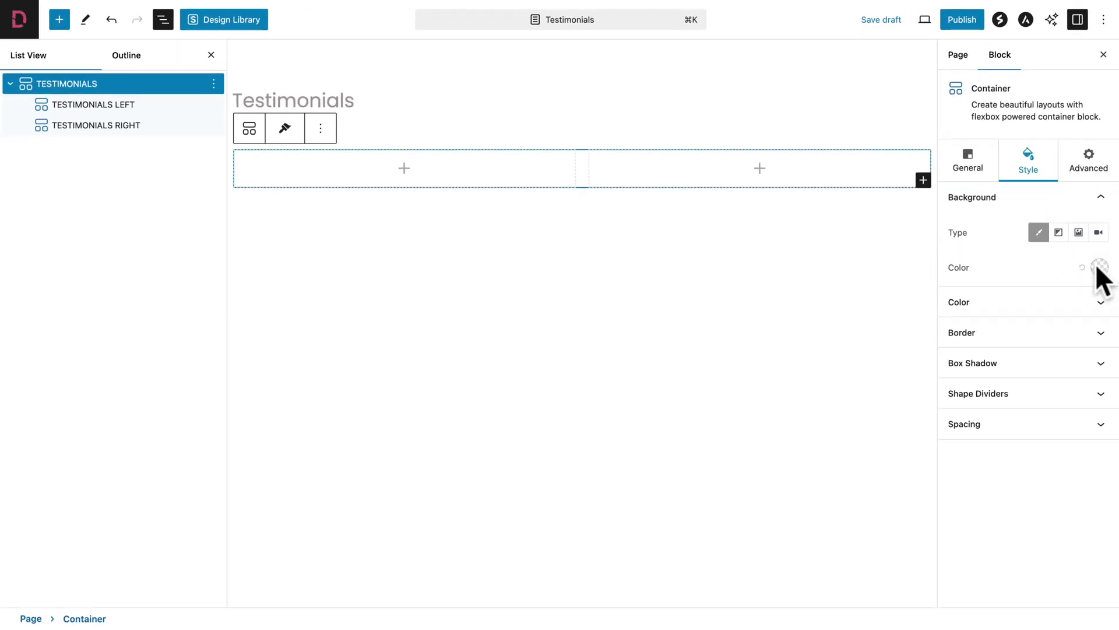
left_click(1099, 268)
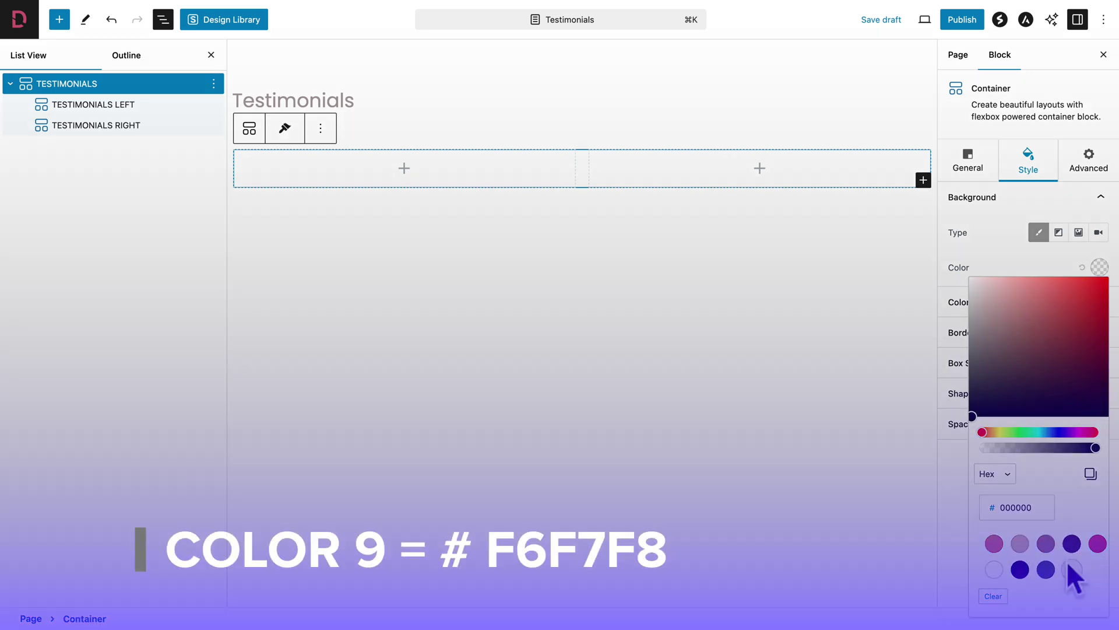
left_click(1071, 569)
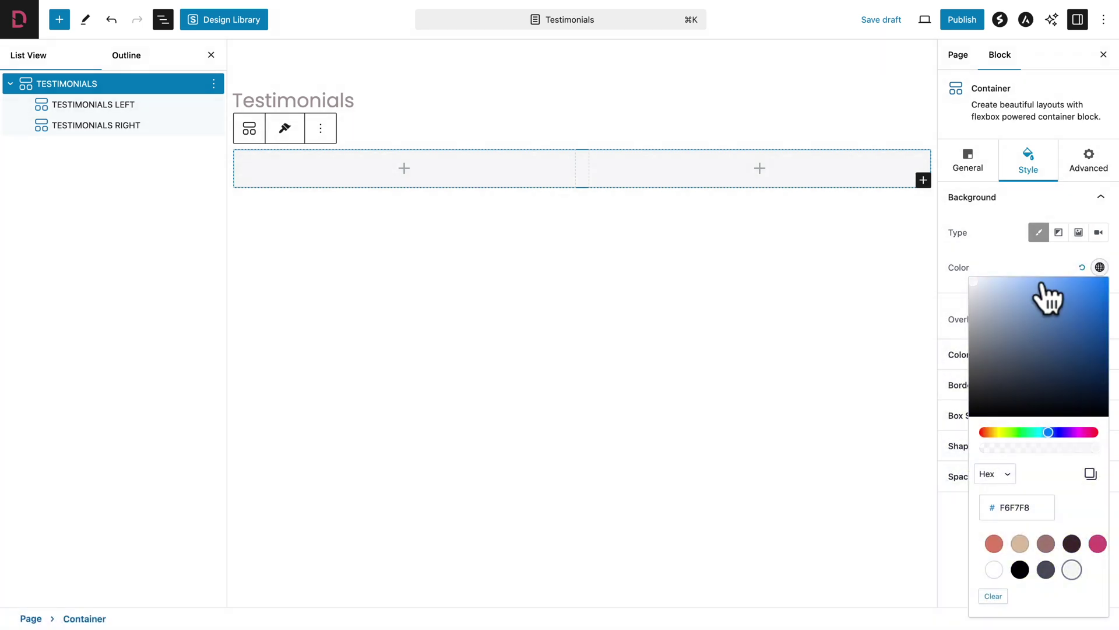
- Set the TESTIMONIALS container's padding to 60 px top, 40 px right, 120 px bottom and 40 px left
left_click(1038, 261)
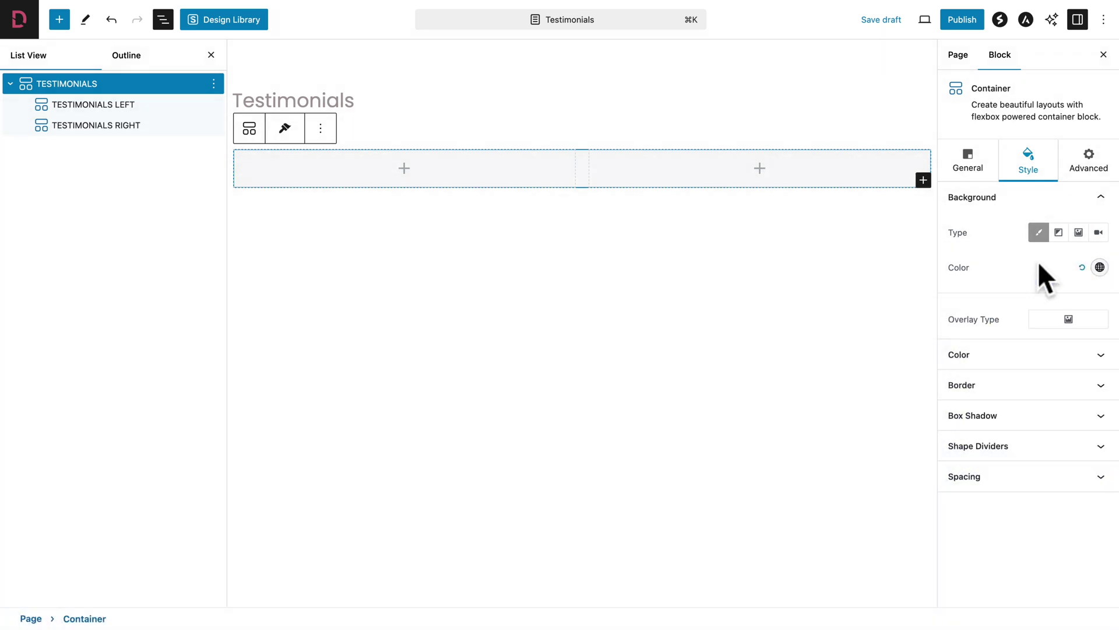
left_click(1084, 201)
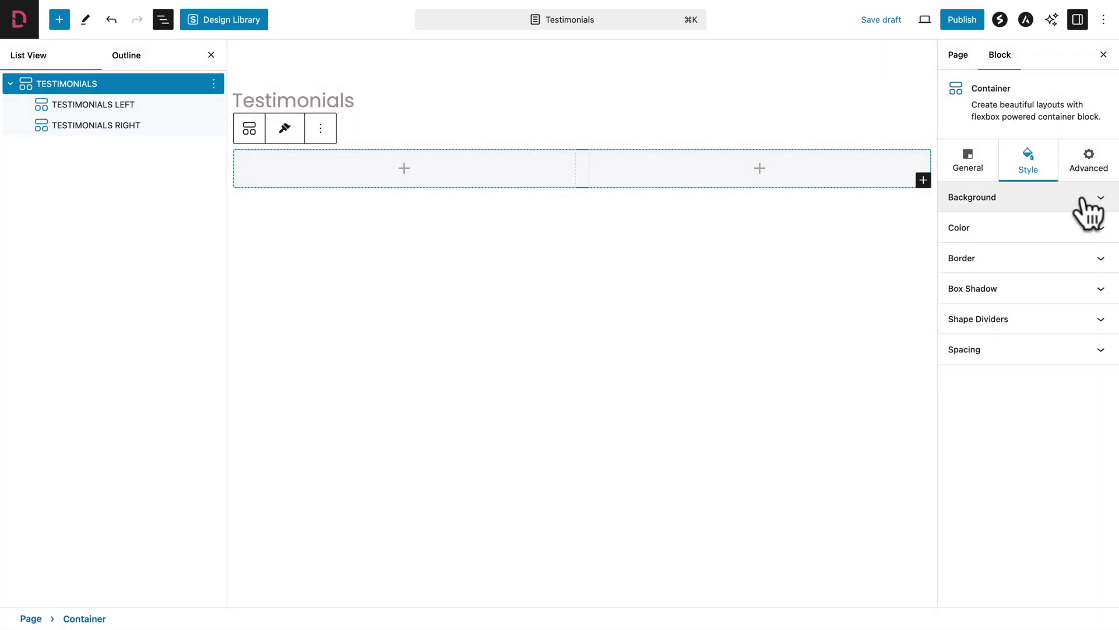
left_click(984, 352)
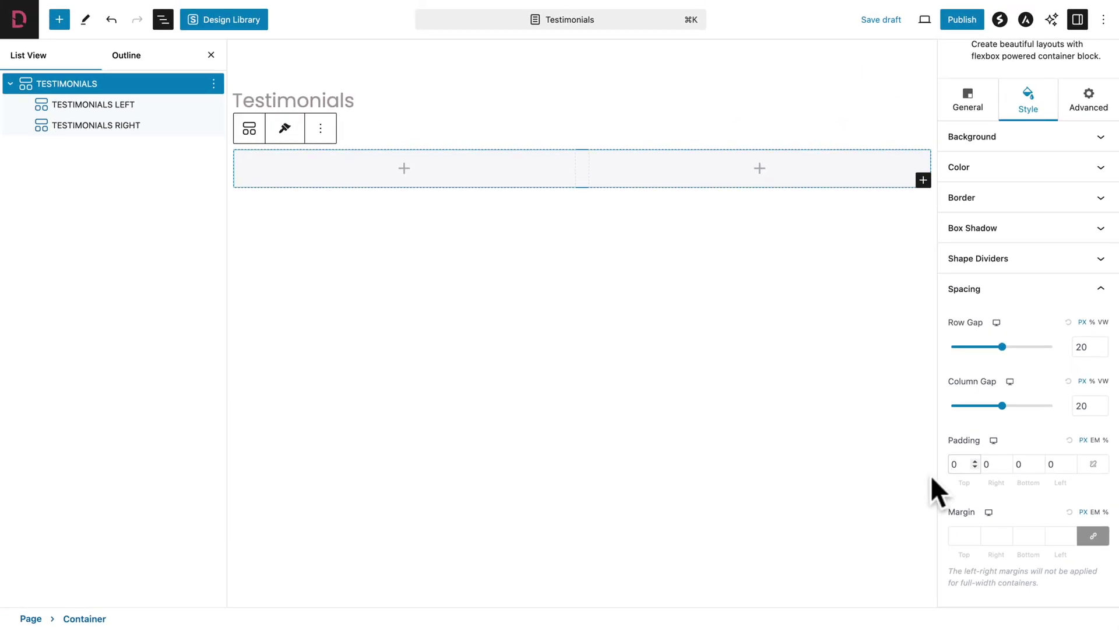
type("60")
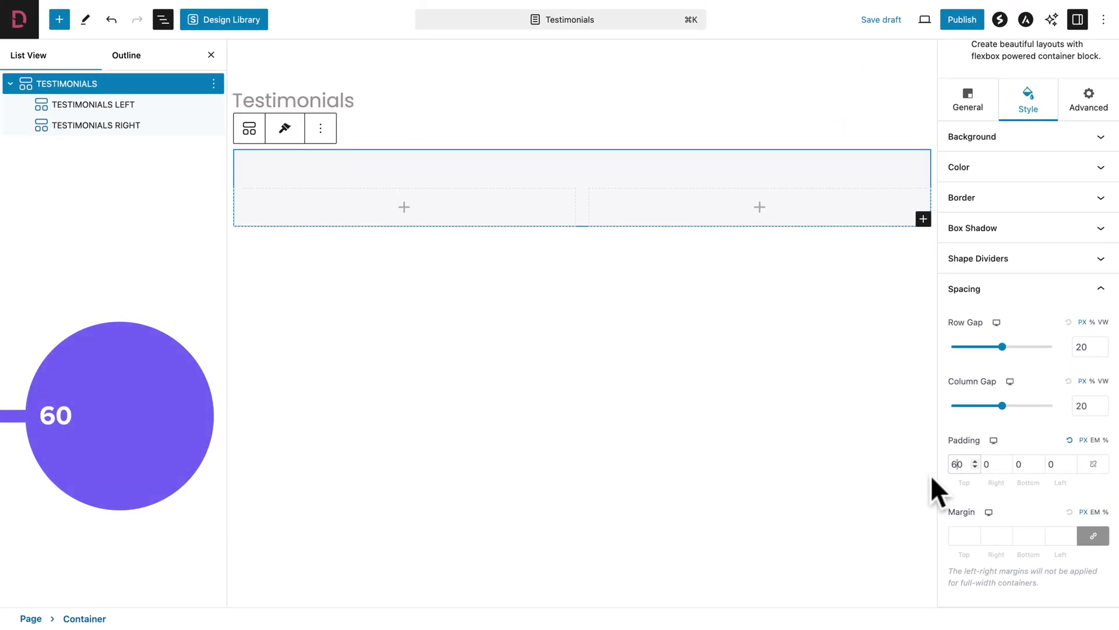
key("Tab")
type("40")
key("Tab")
type("120")
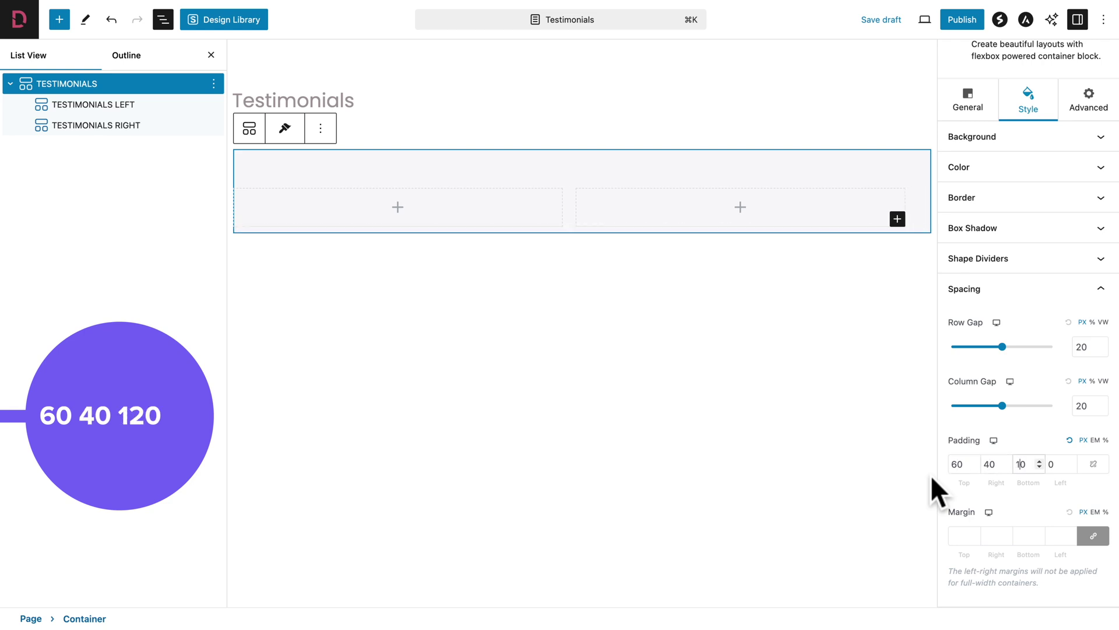
key("Tab")
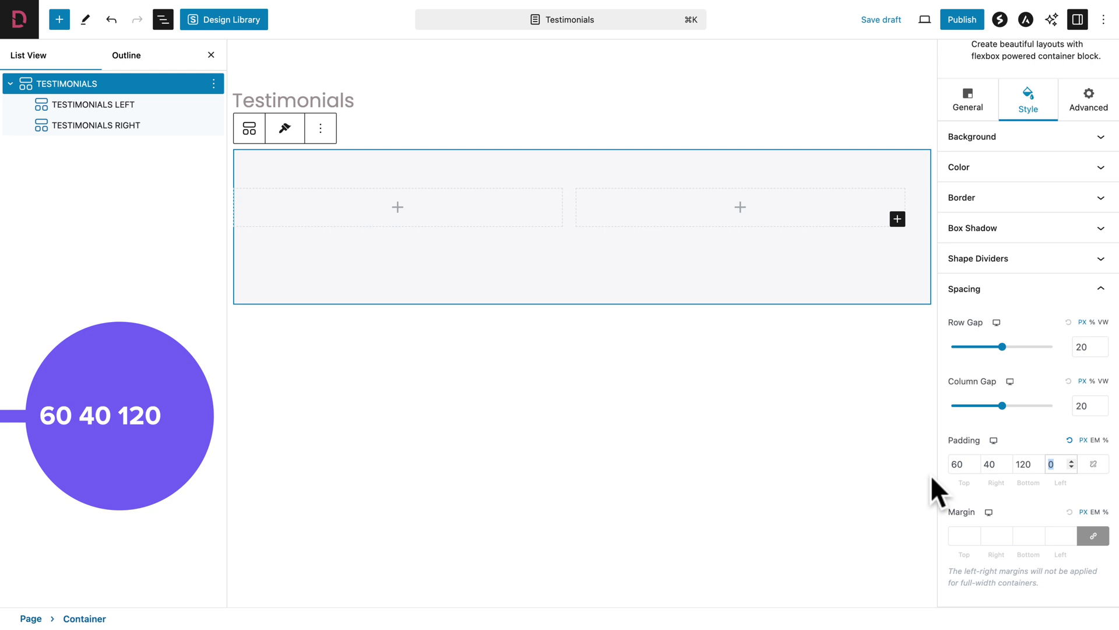
type("40")
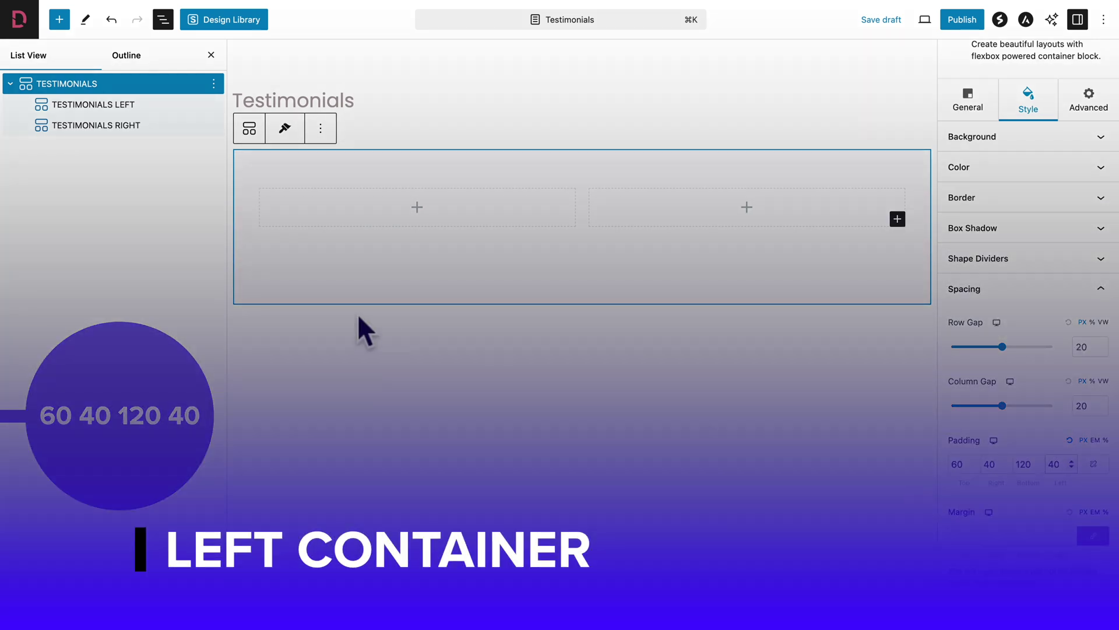
- Give the TESTIMONIALS LEFT container a minimum height of 70 VH
left_click(87, 104)
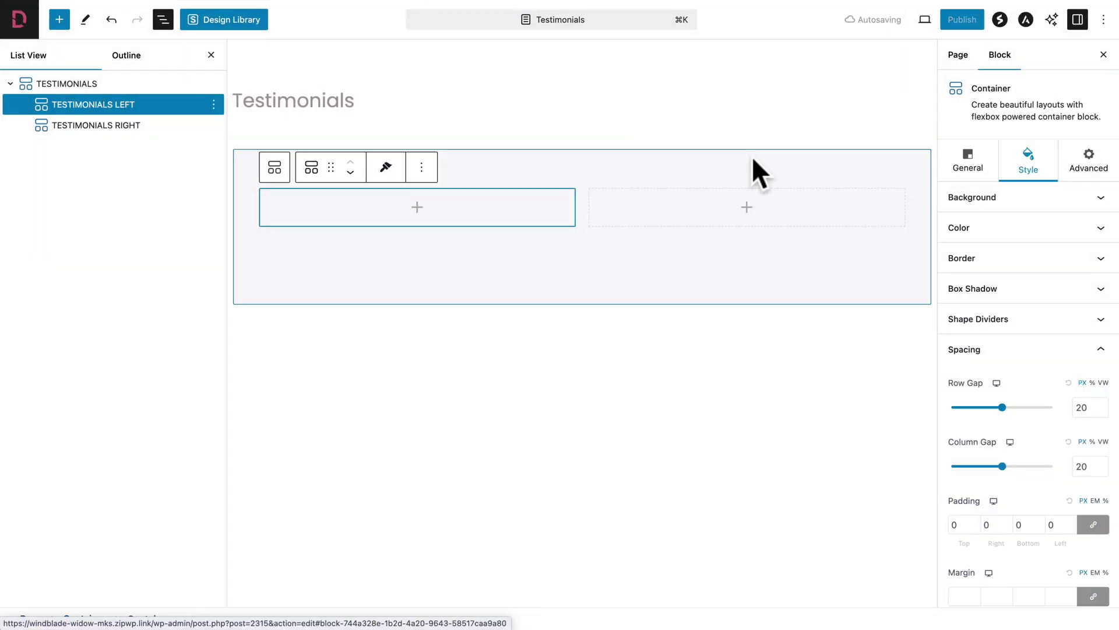
left_click(979, 159)
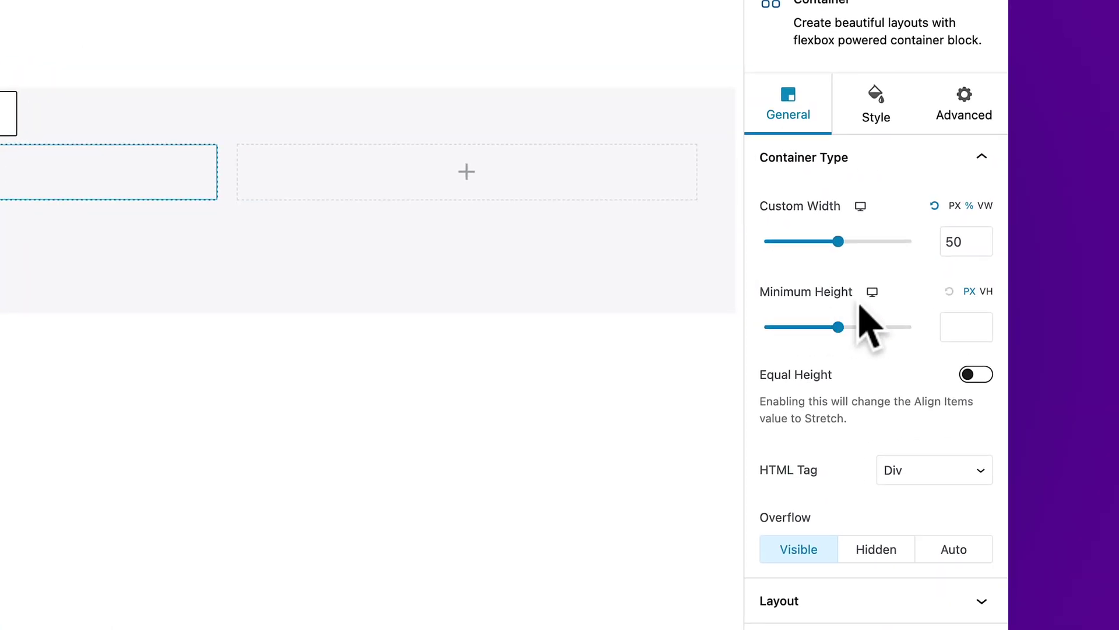
left_click(985, 291)
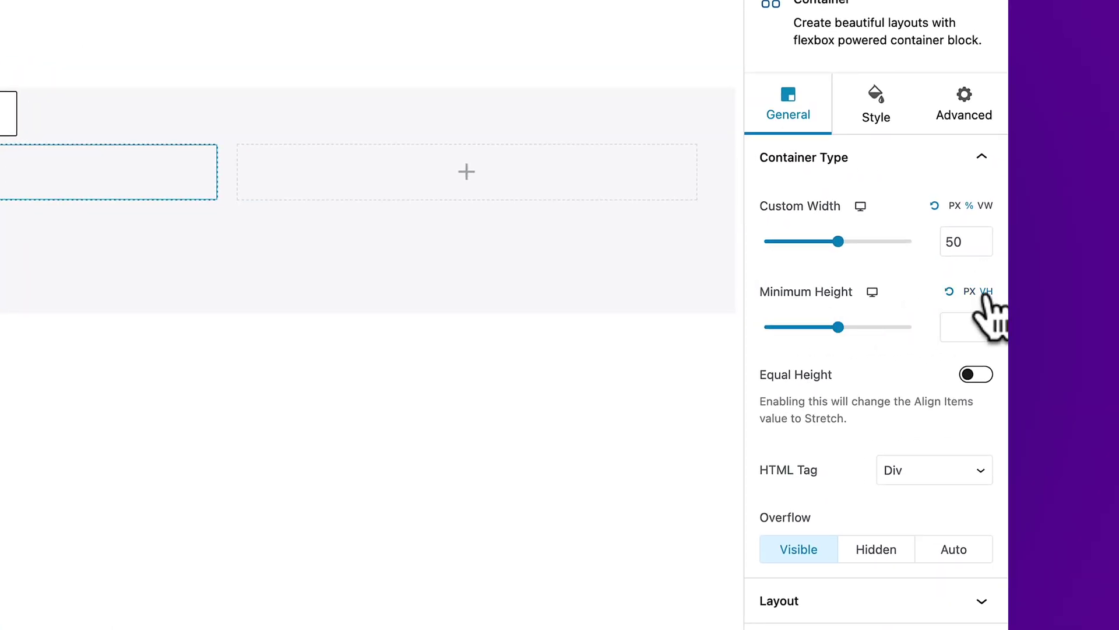
left_click(968, 327)
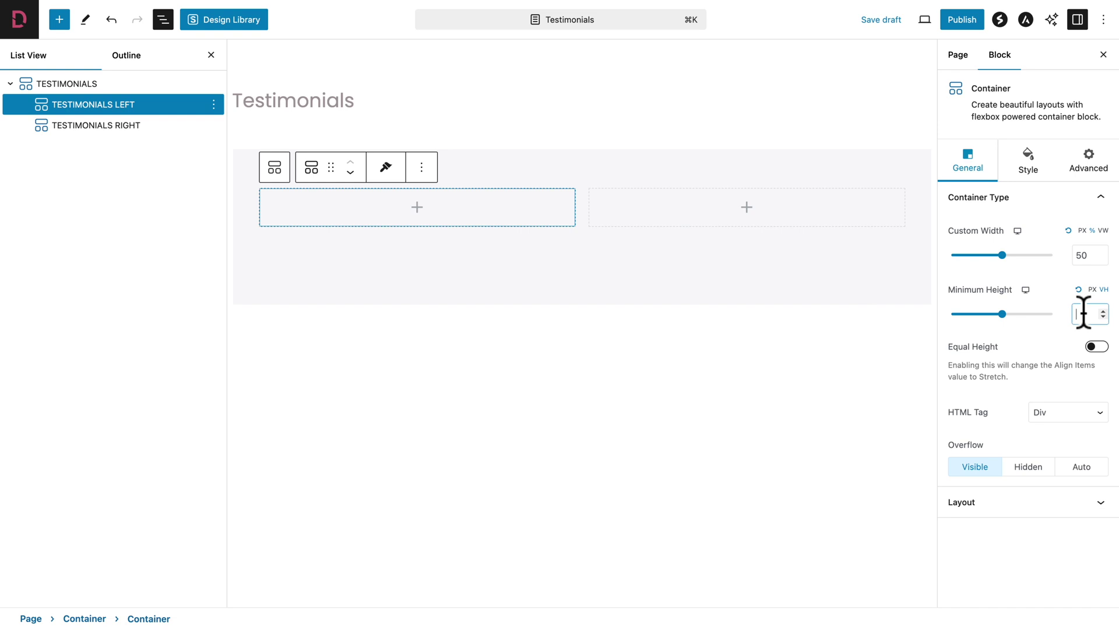
type("70")
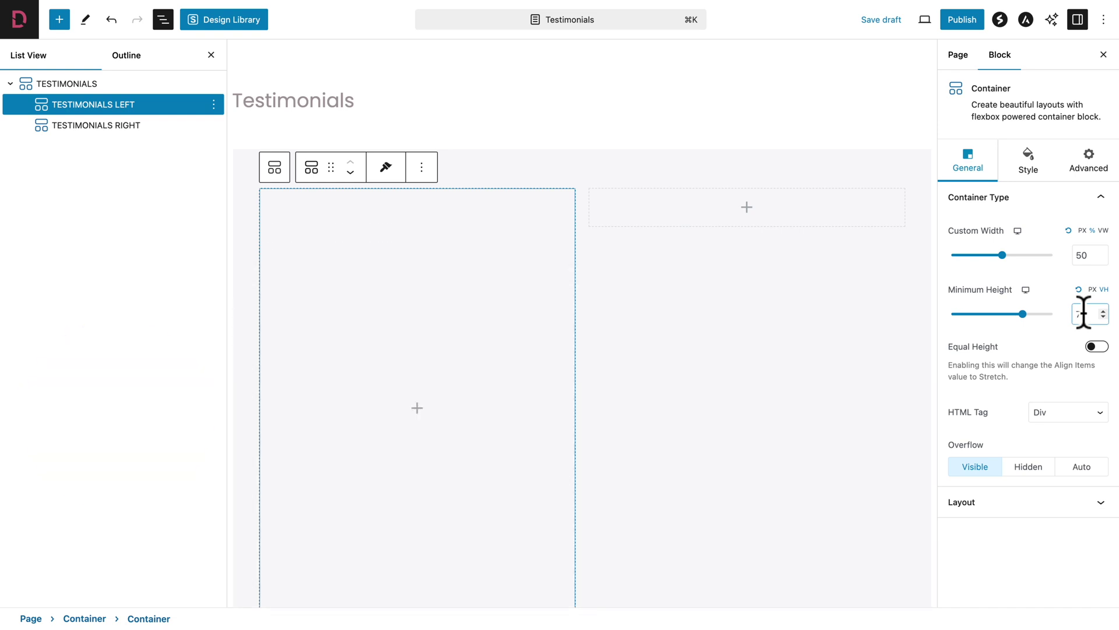
- Give the TESTIMONIALS LEFT container a solid background using the palette colour D34F73
left_click(1028, 163)
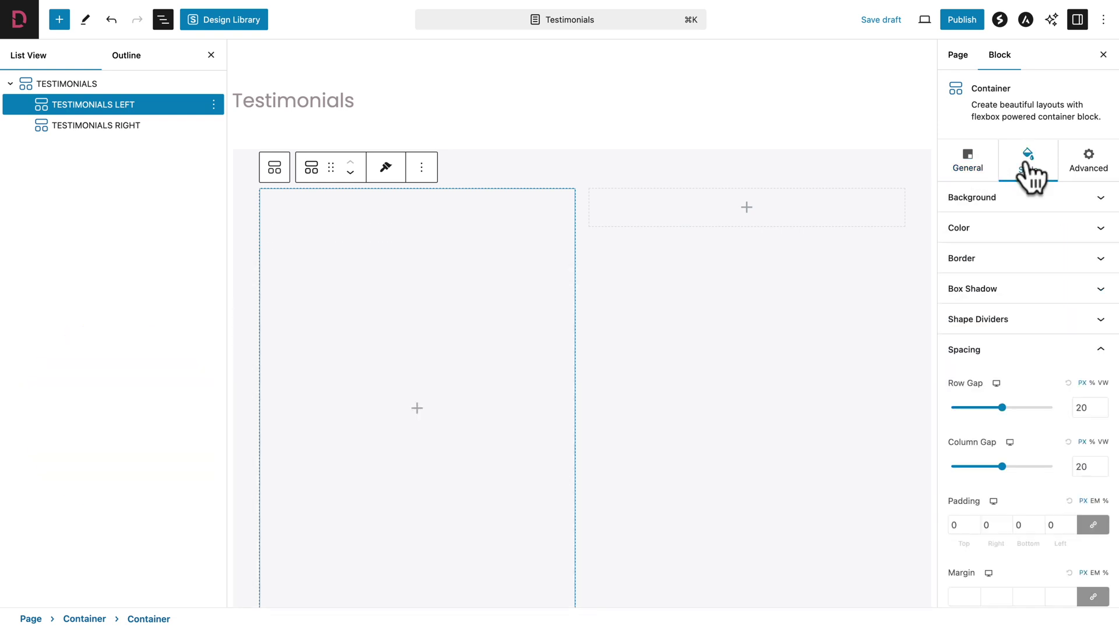
left_click(933, 198)
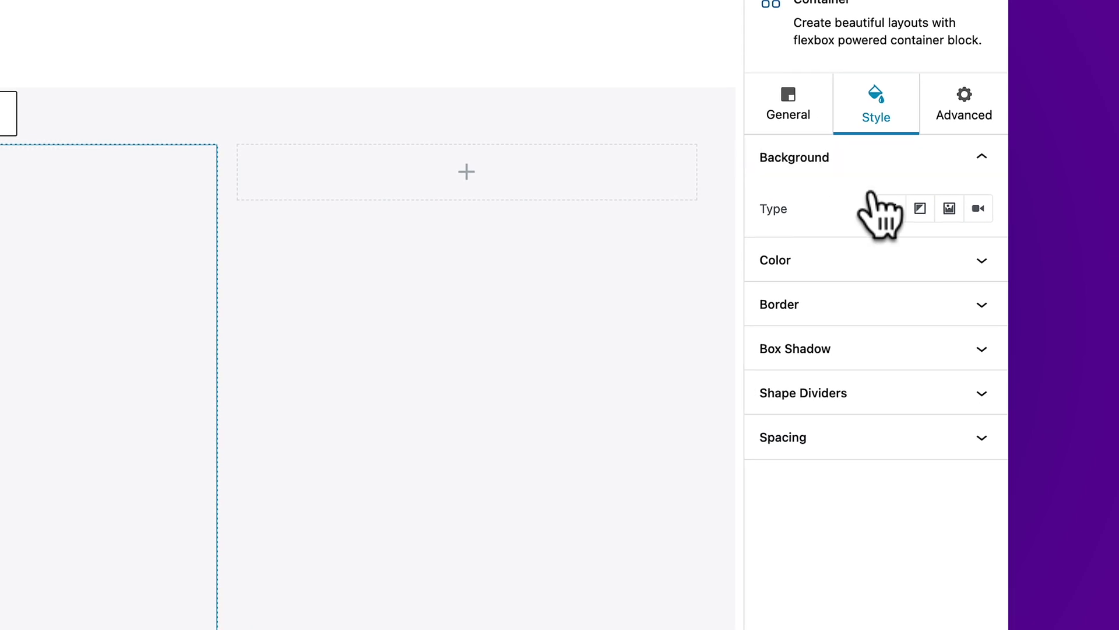
left_click(891, 208)
left_click(980, 260)
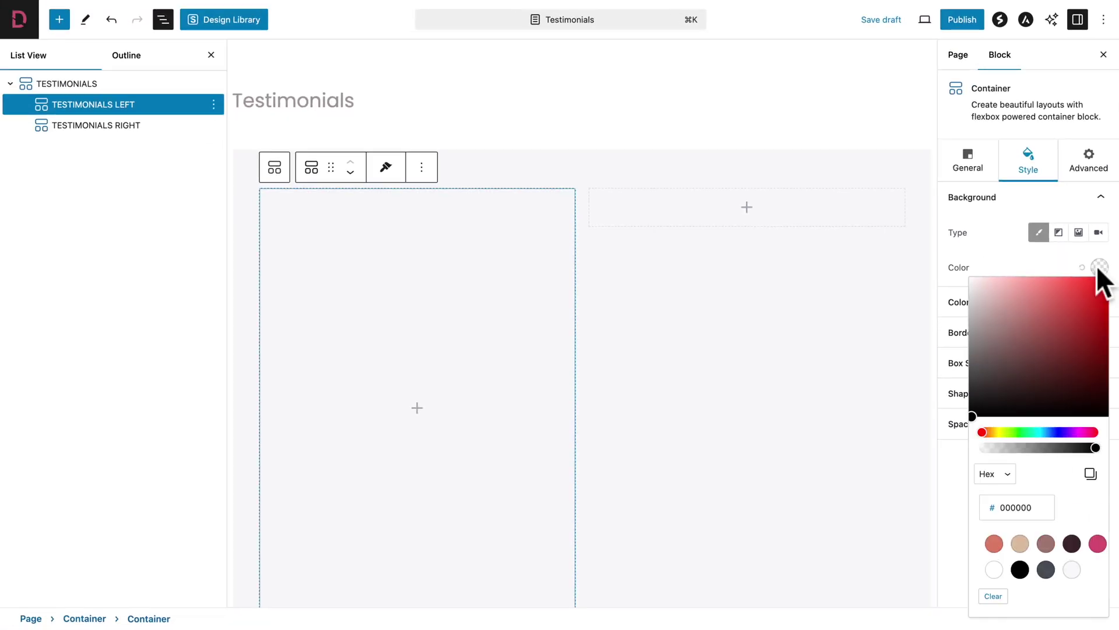
left_click(1097, 543)
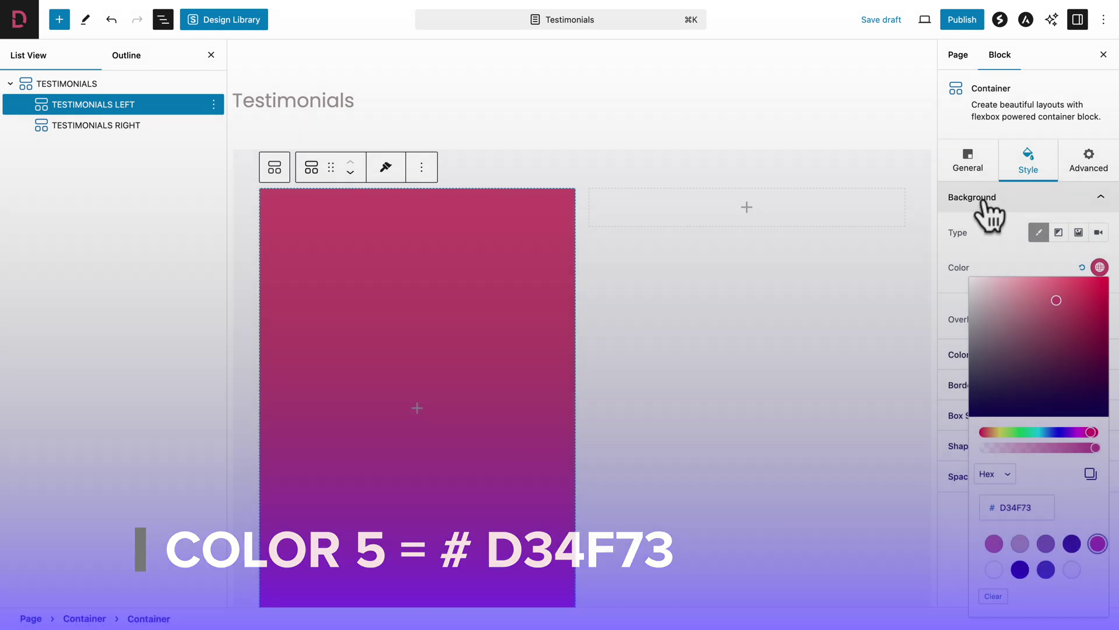
left_click(984, 201)
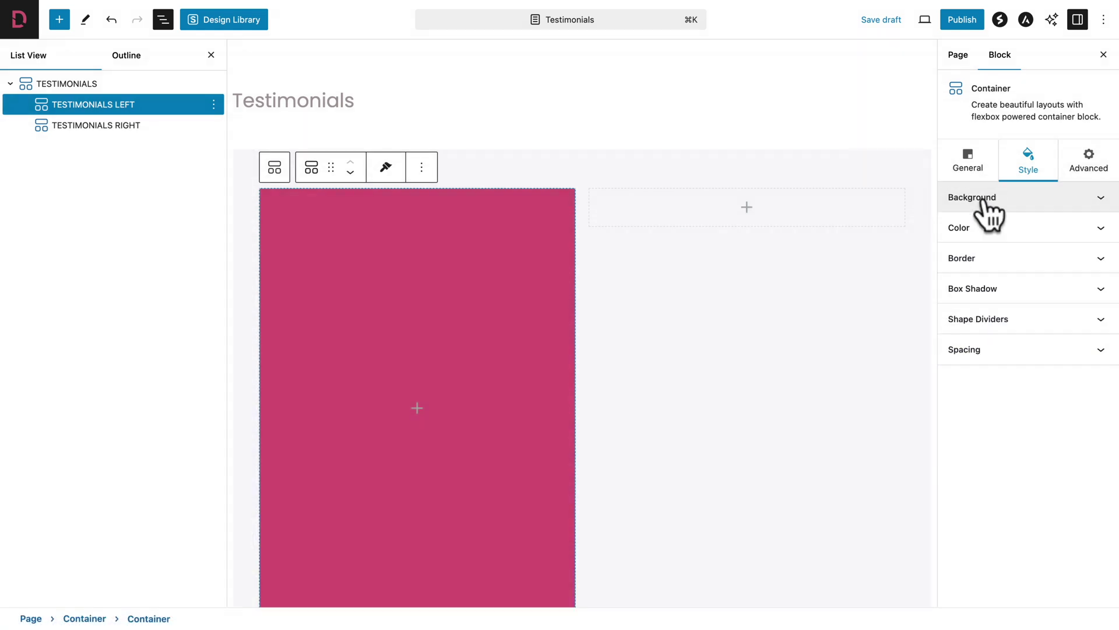
- Set the TESTIMONIALS LEFT container's padding to 40 px on all four sides and publish the page
left_click(969, 354)
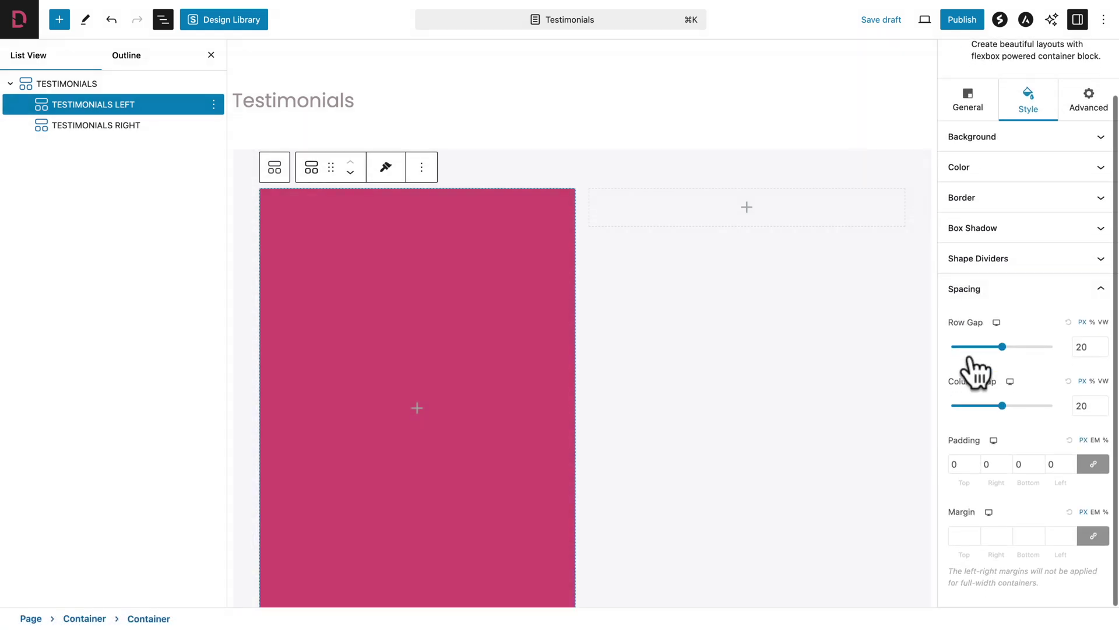
left_click(956, 463)
type("40")
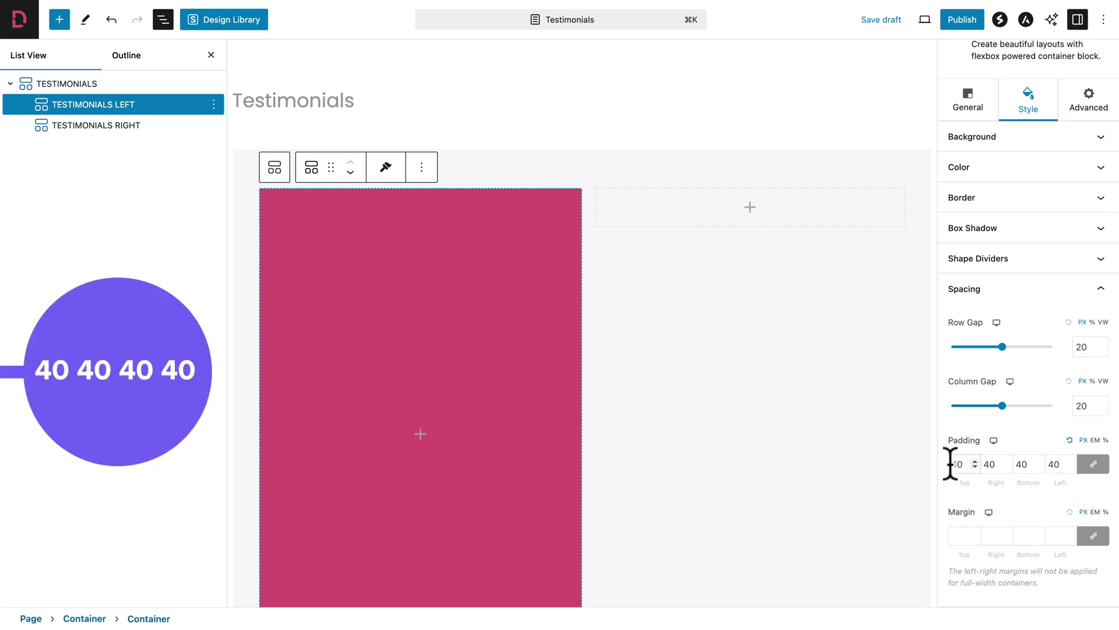
left_click(962, 23)
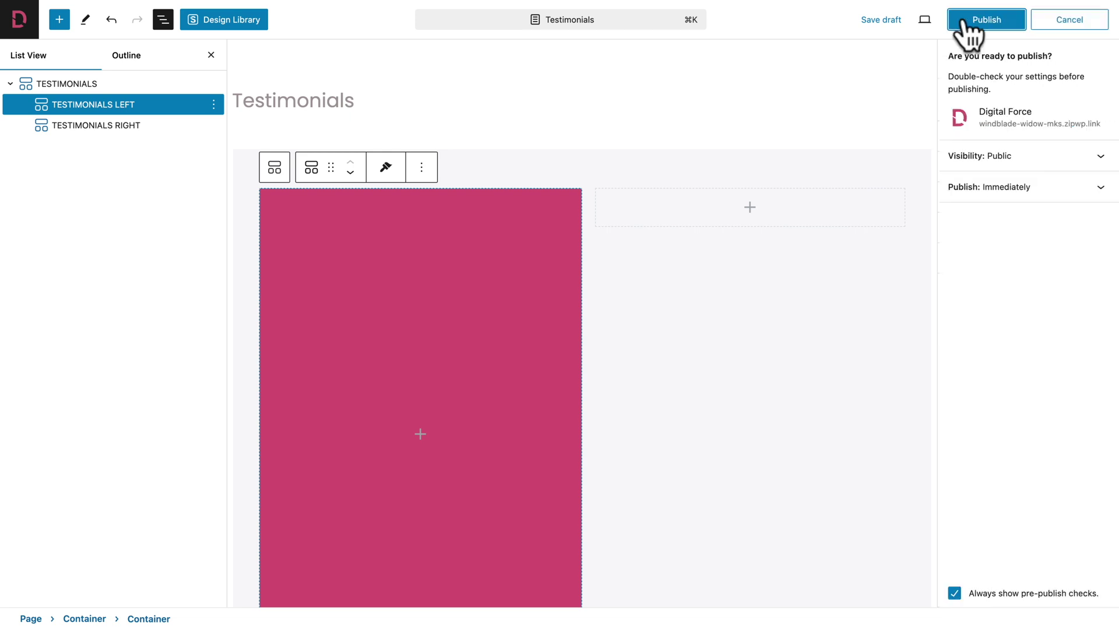
left_click(963, 22)
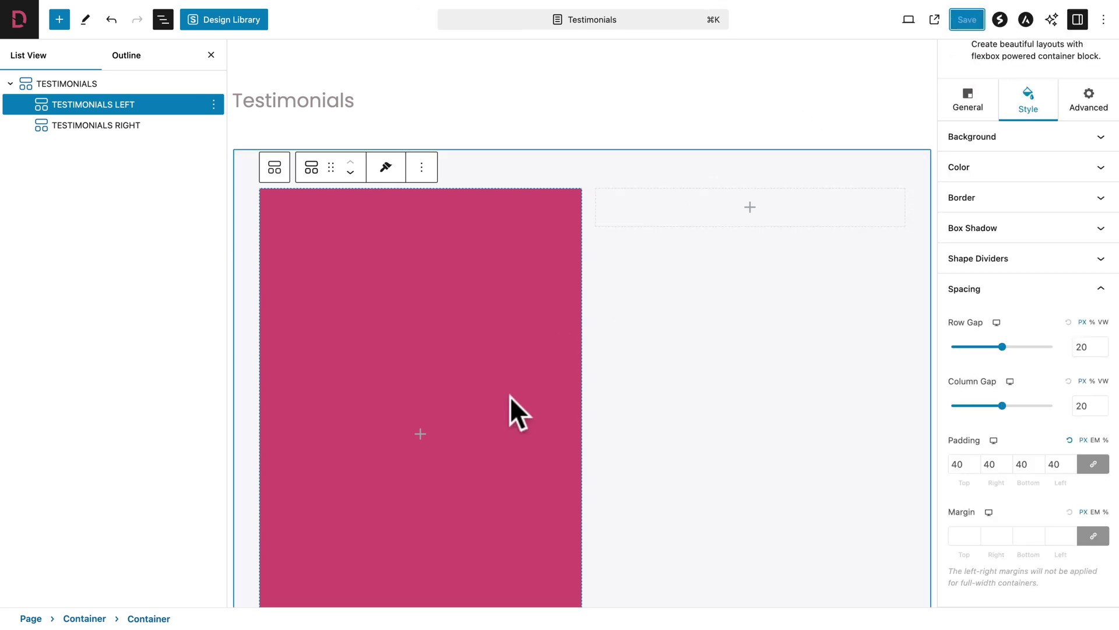
- Insert a Spectra Heading block inside the TESTIMONIALS LEFT container
left_click(419, 434)
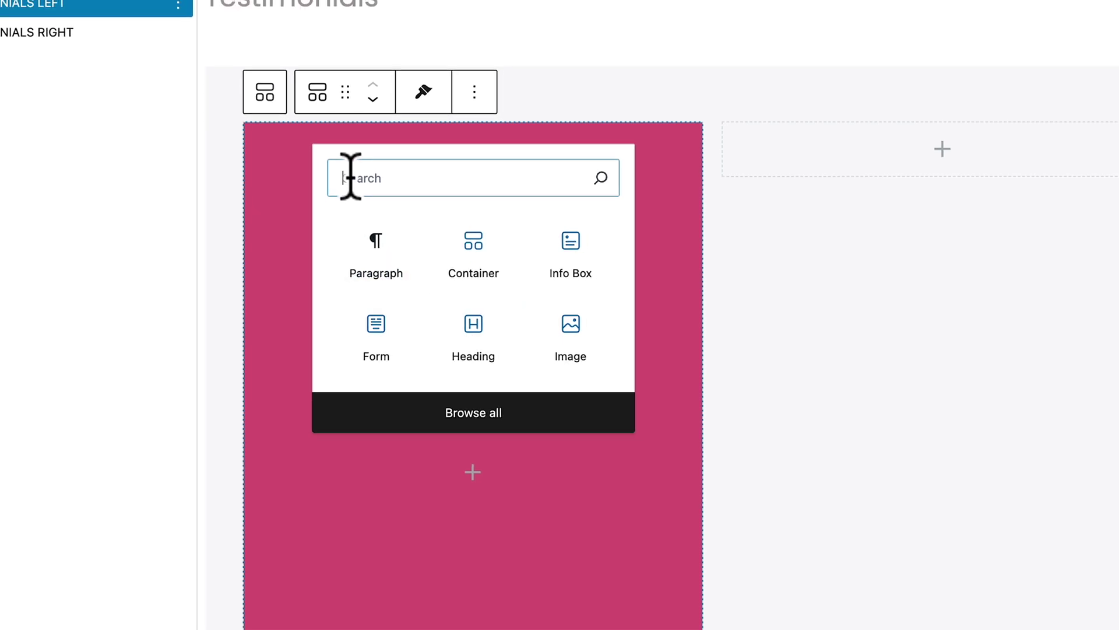
type("heading")
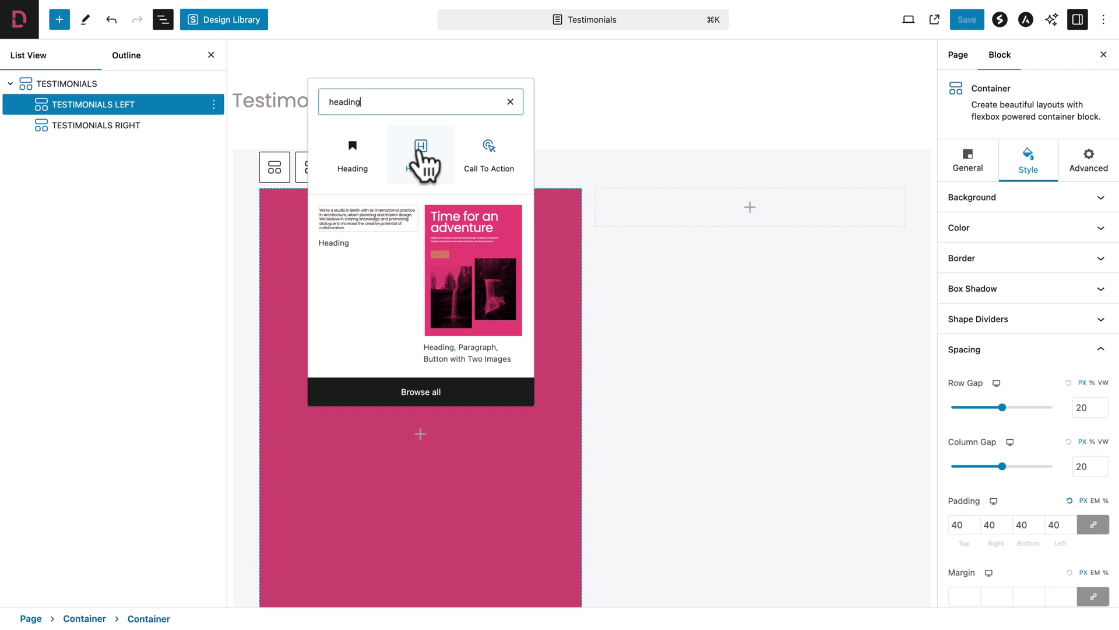
left_click(419, 153)
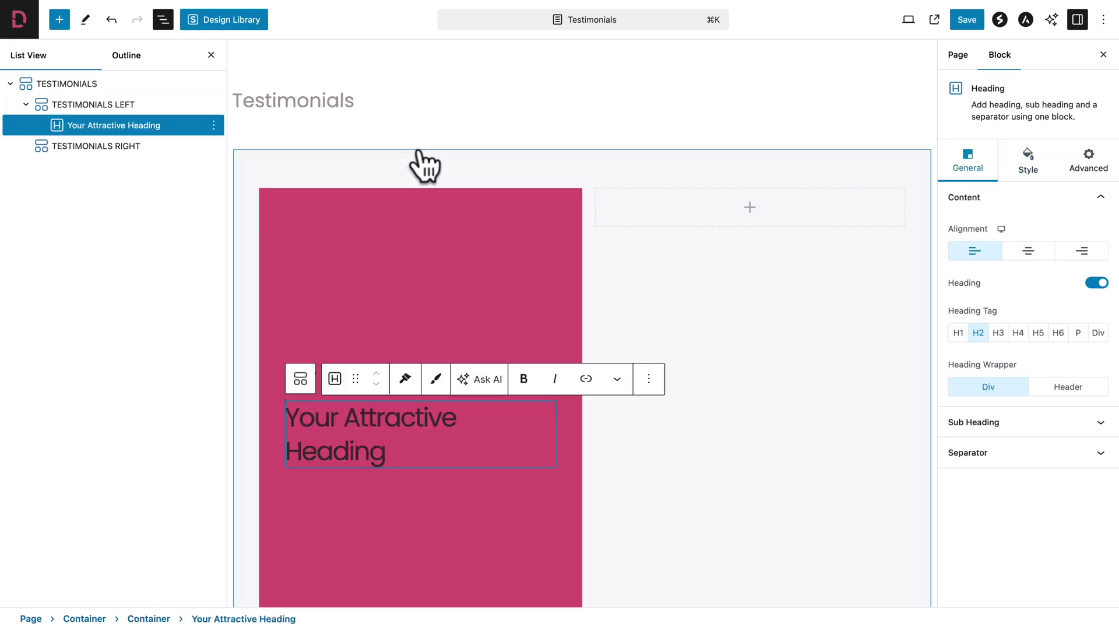
- Replace the placeholder heading text with "Testimonials" and format it as a centred H1
scroll(425, 163, "down", 2)
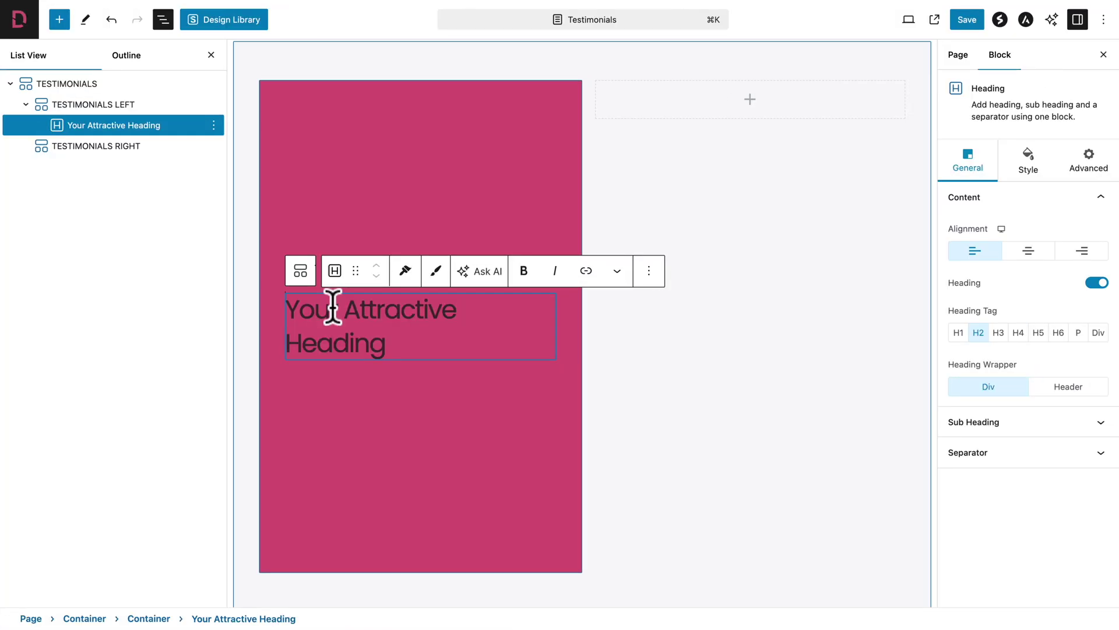
triple_click(332, 306)
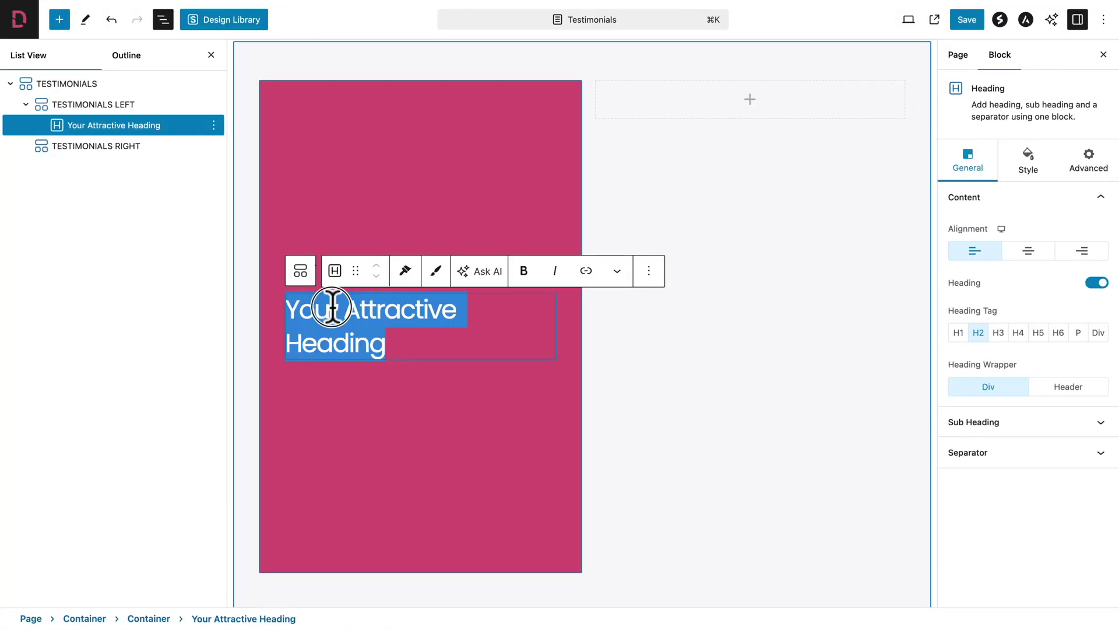
type("Testimonials")
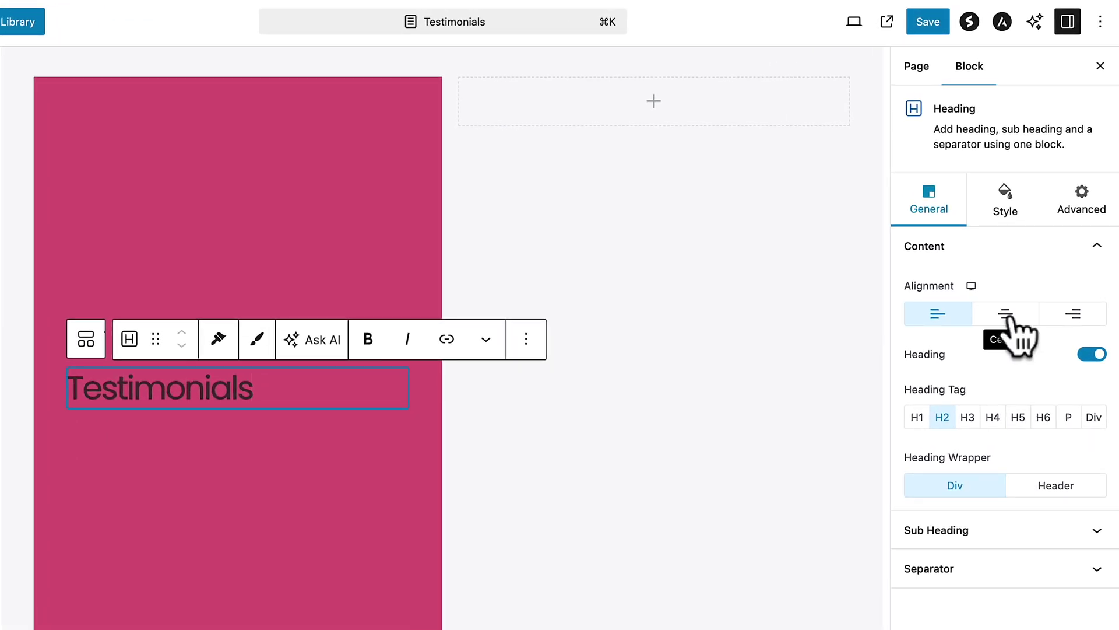
left_click(1011, 315)
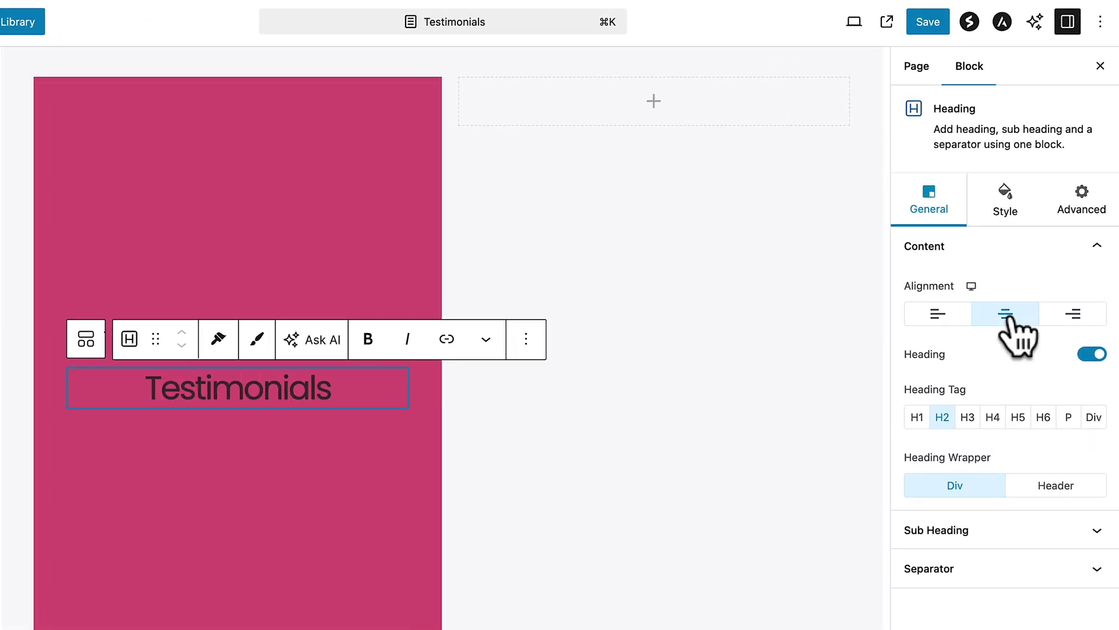
left_click(916, 417)
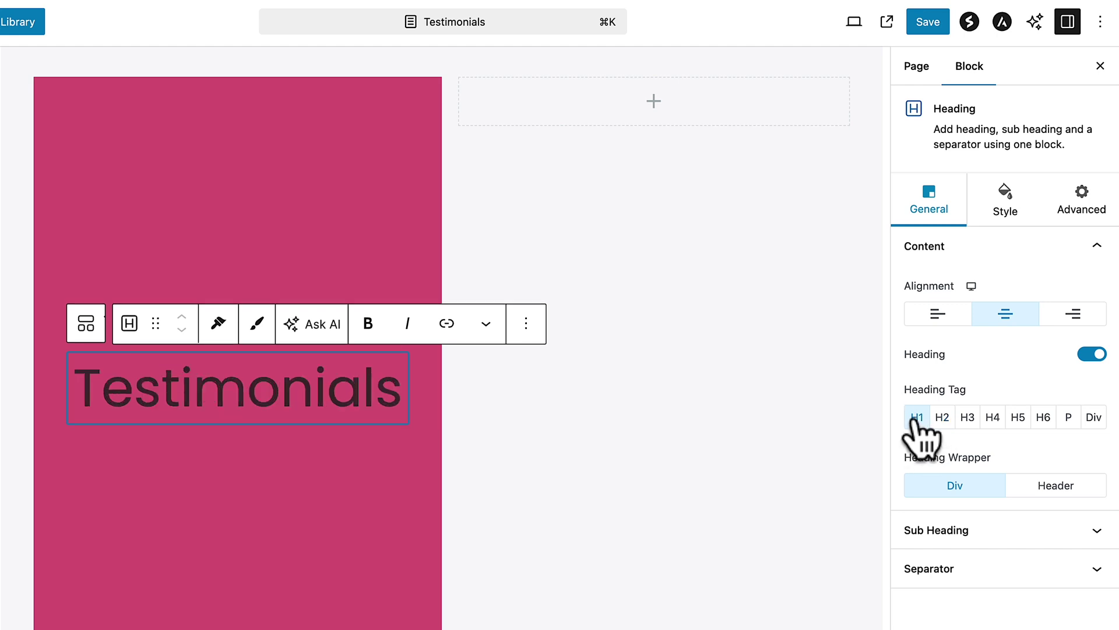
- Colour the Testimonials heading text white using the palette colour FFFFFF
left_click(1006, 204)
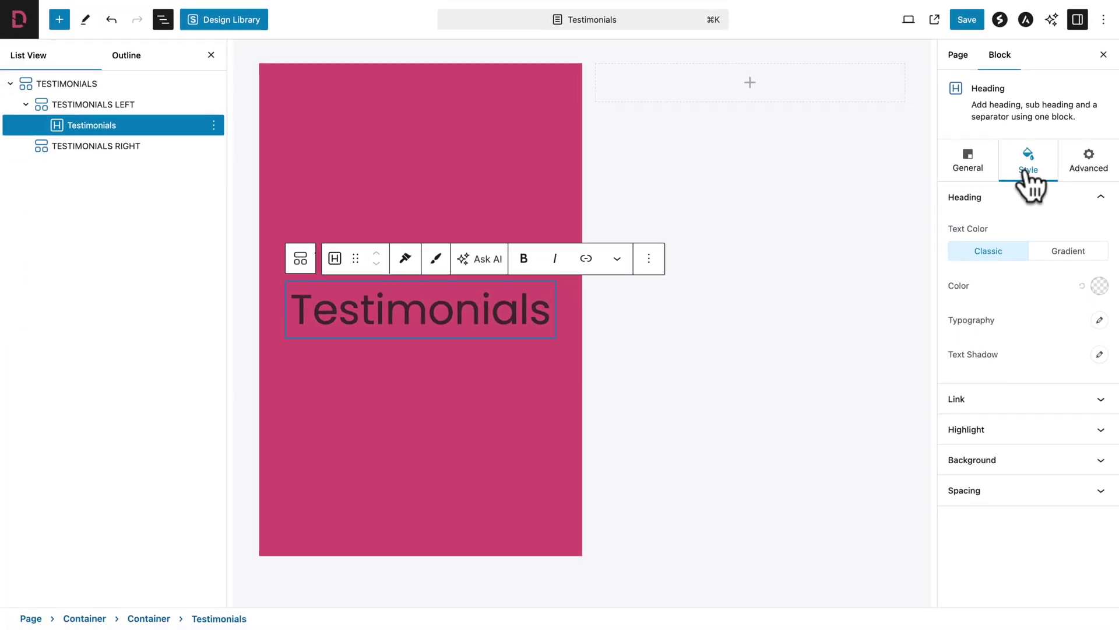
left_click(1099, 285)
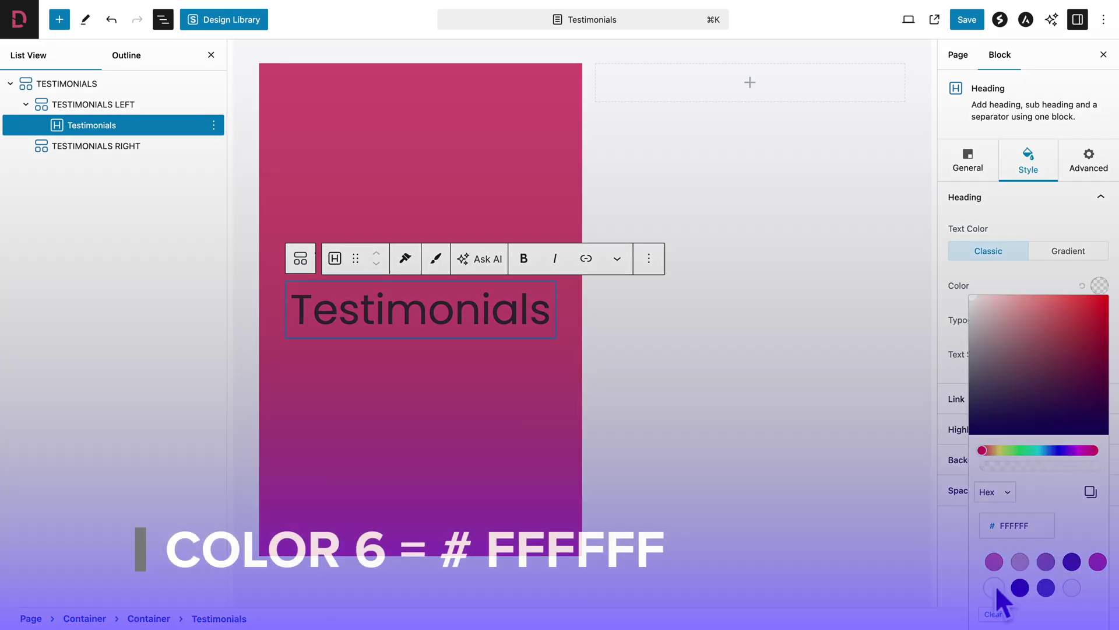
left_click(993, 587)
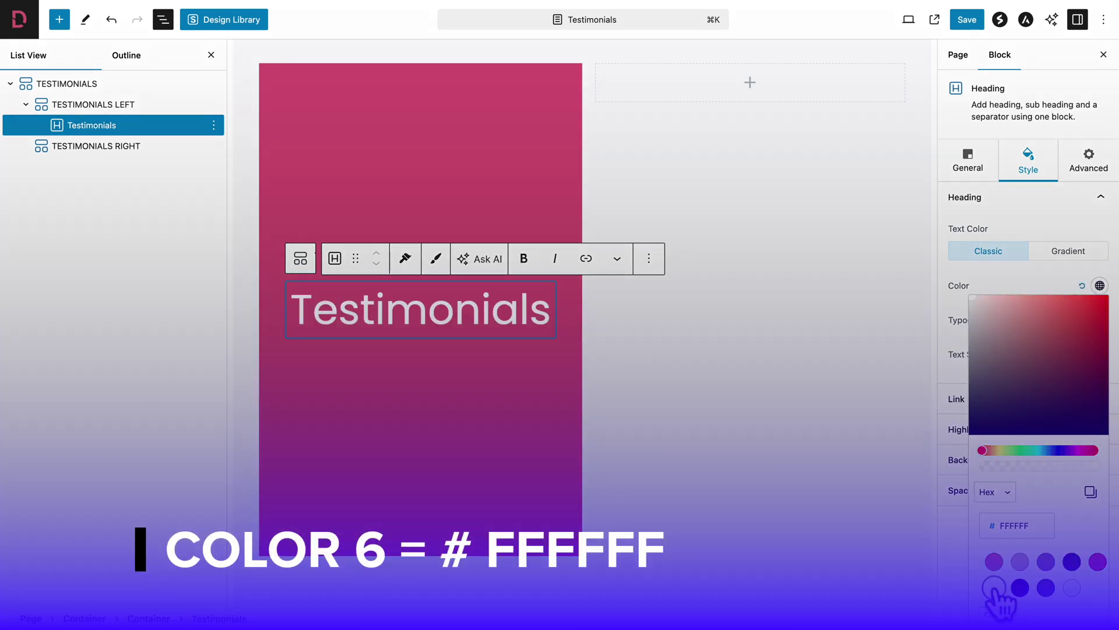
left_click(1026, 271)
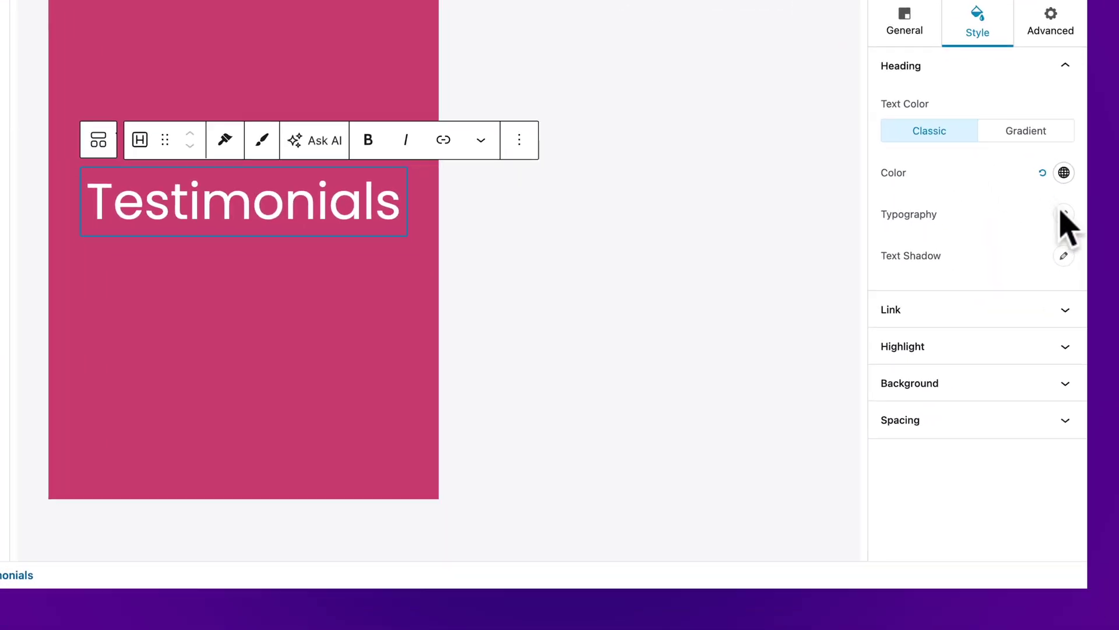
- Set the Testimonials heading's font size to 40 px in its typography settings
left_click(1055, 190)
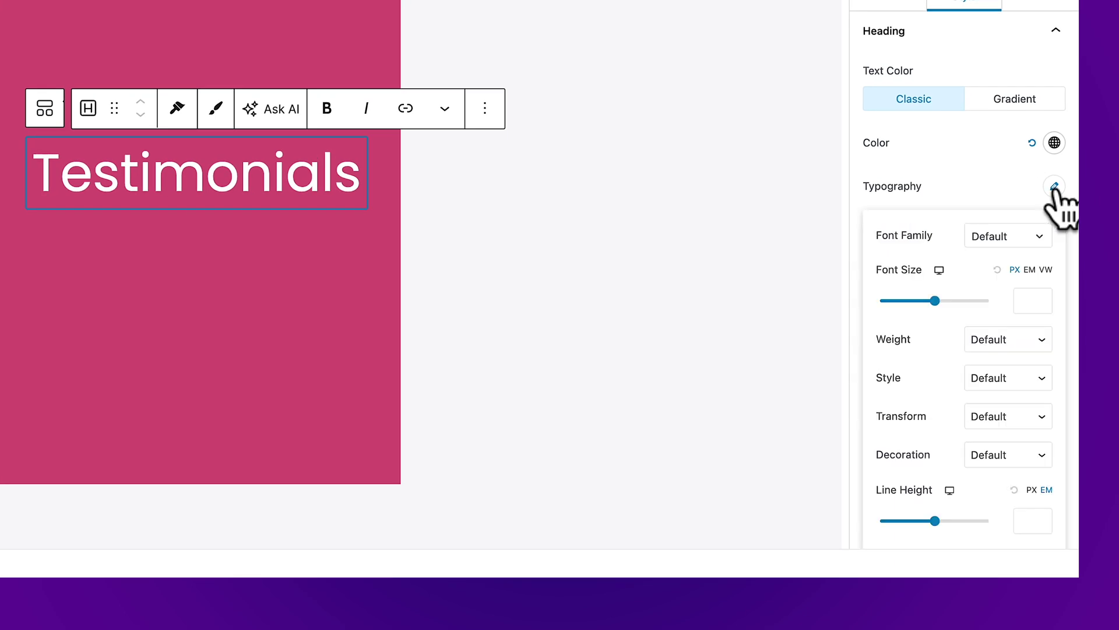
left_click(1022, 300)
type("40")
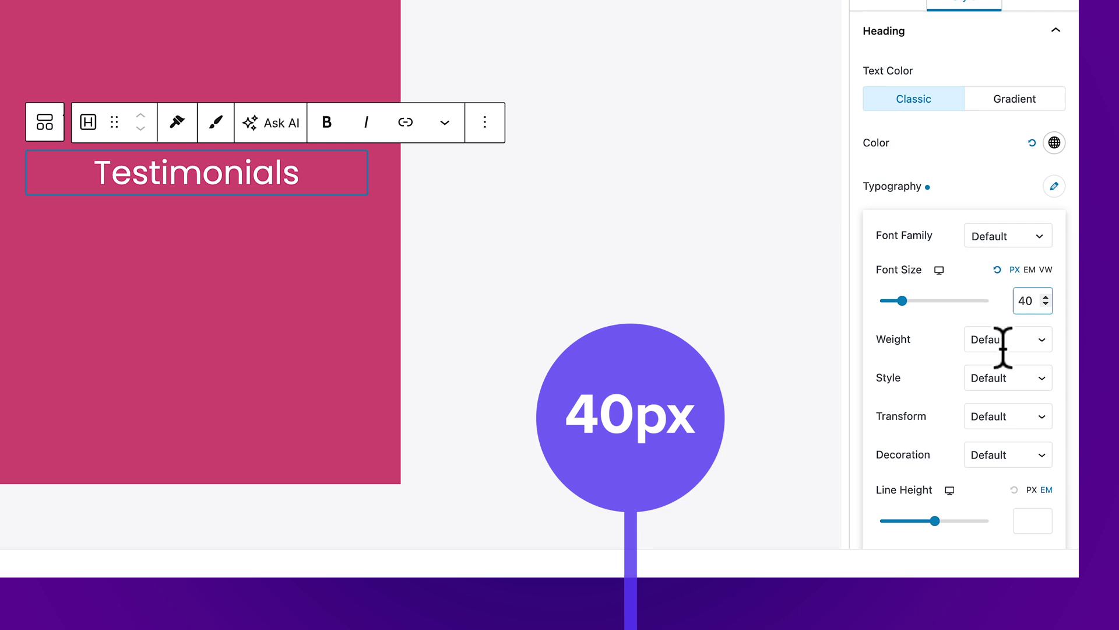
- Set the Testimonials heading's letter spacing to 1 px
scroll(956, 449, "down", 5)
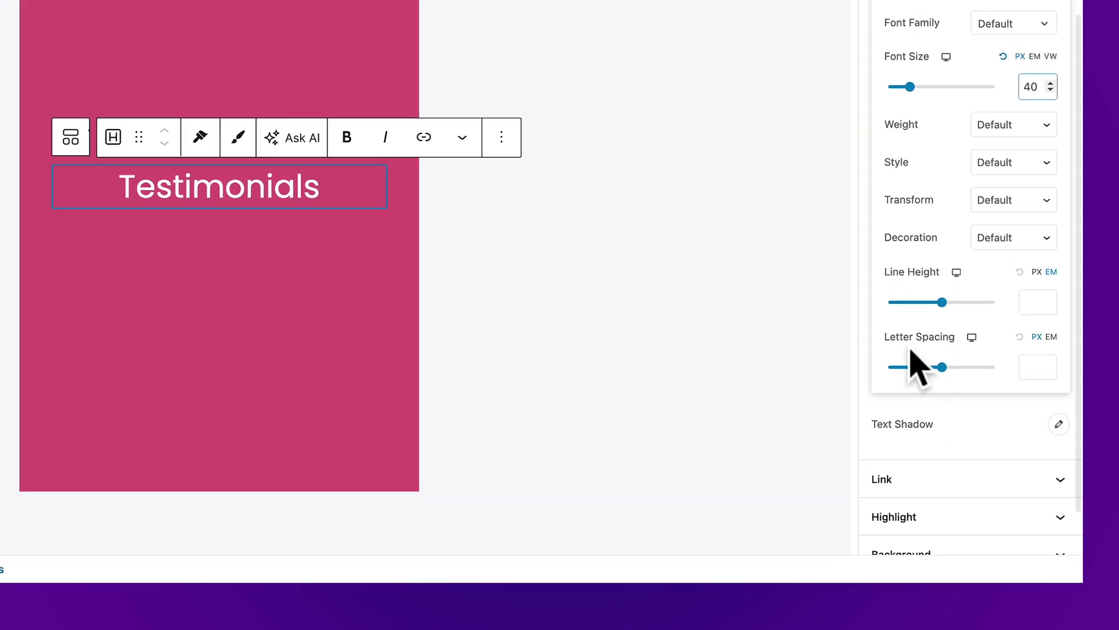
left_click(1037, 367)
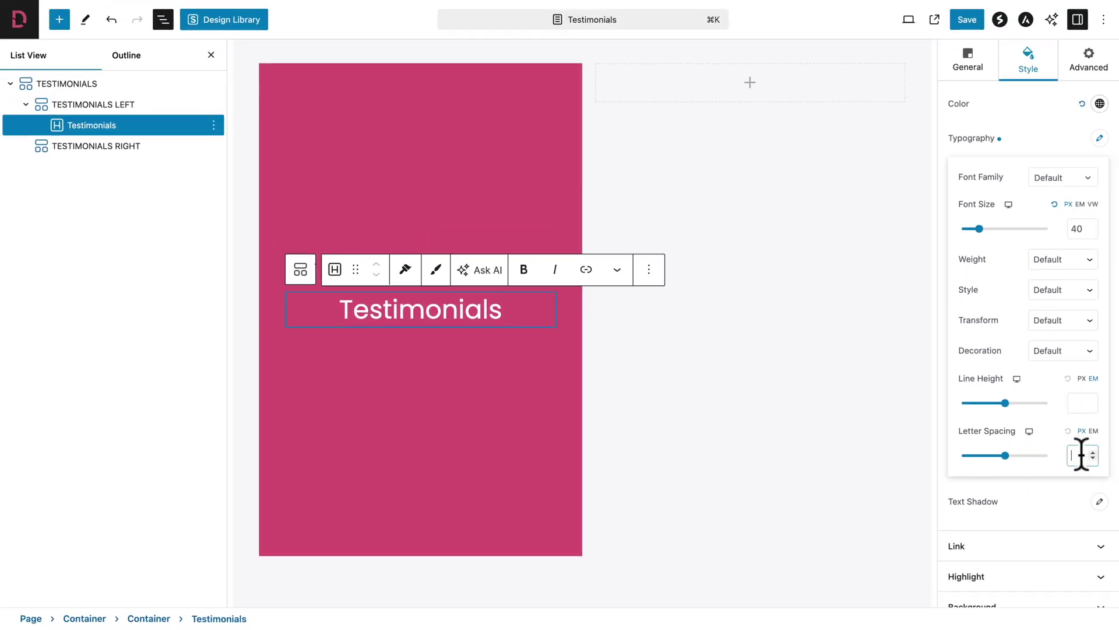
type("1")
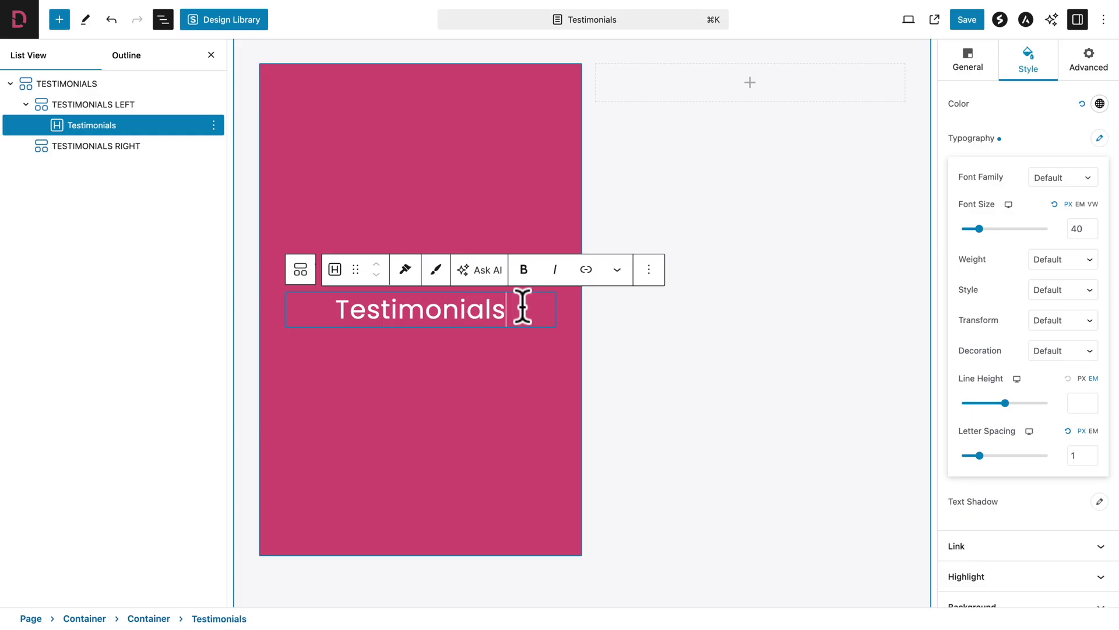
- Insert a Spectra Image block below the Testimonials heading using quotes-02.webp from the media library, and set its width to 37
left_click(59, 19)
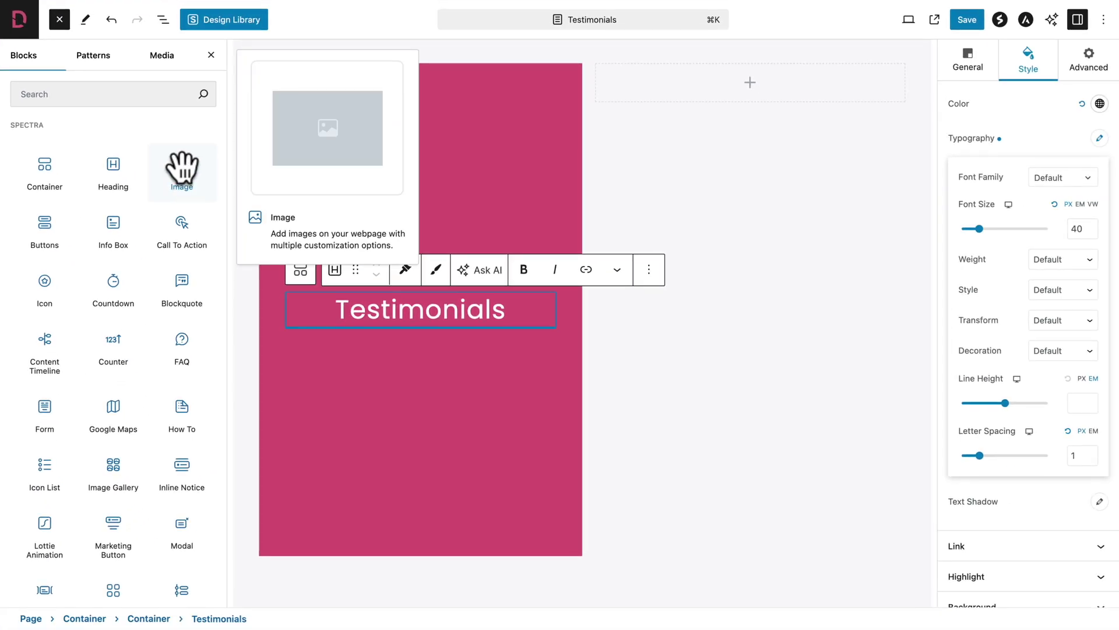
left_click(182, 169)
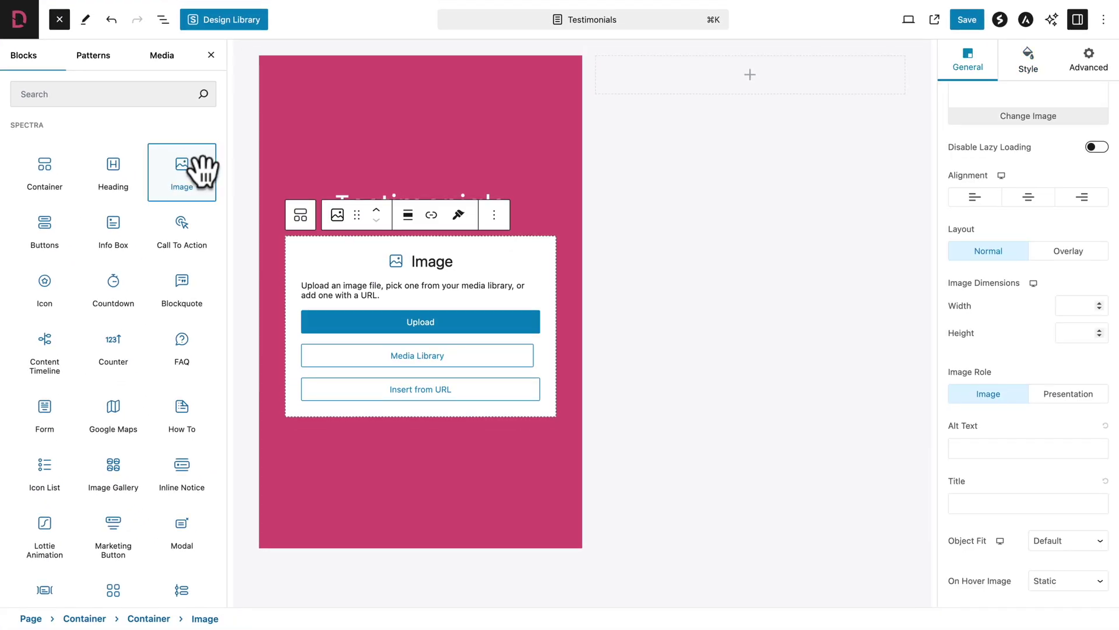
left_click(412, 357)
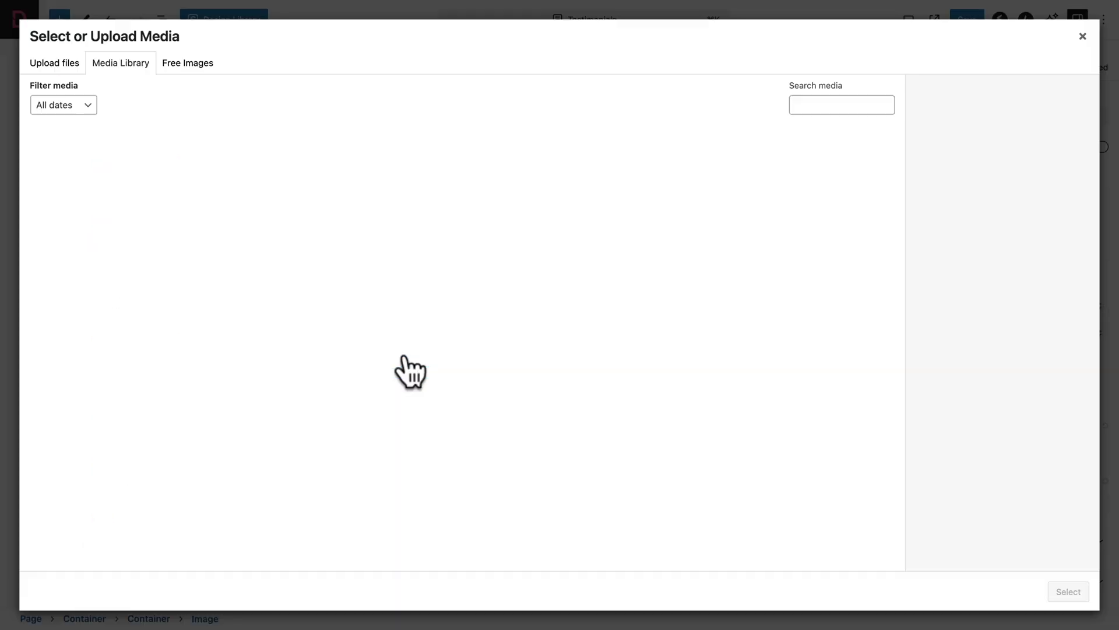
scroll(400, 370, "down", 5)
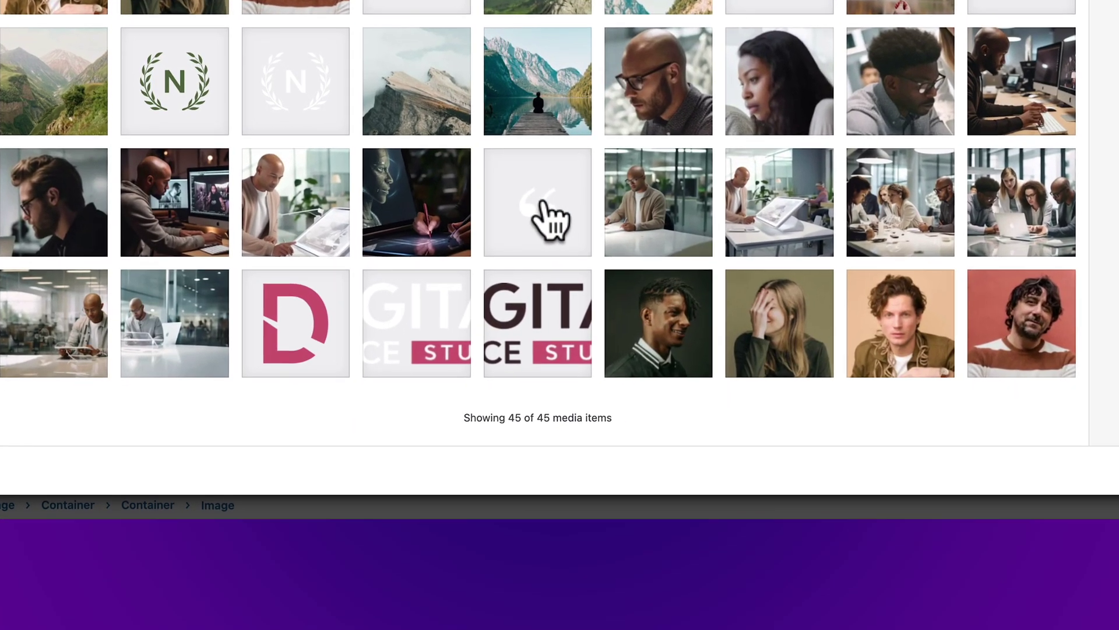
left_click(544, 203)
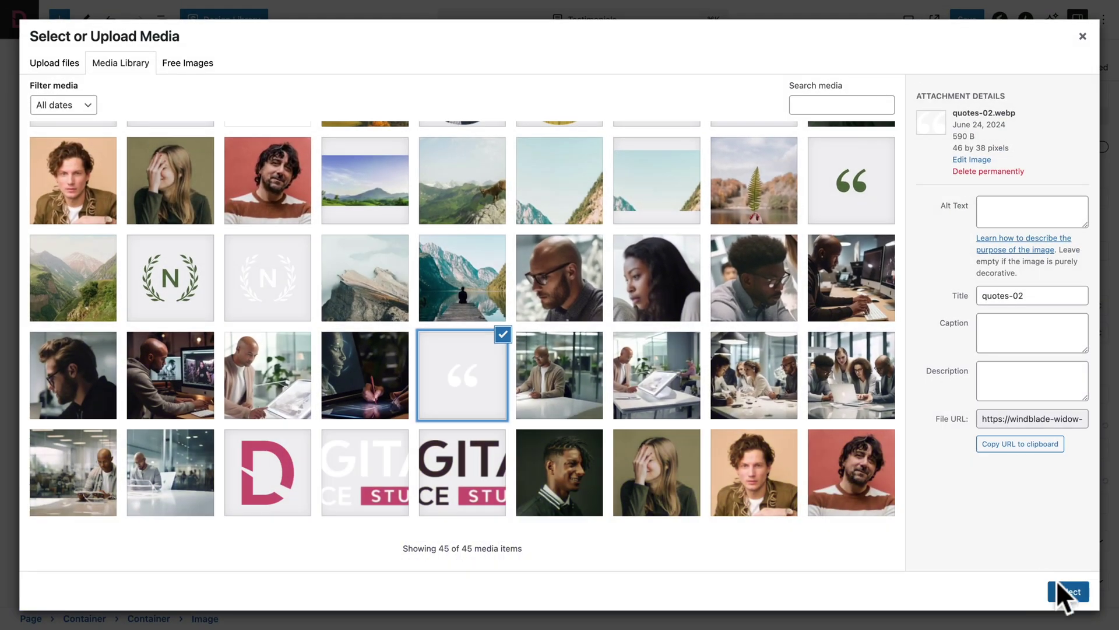
left_click(1059, 588)
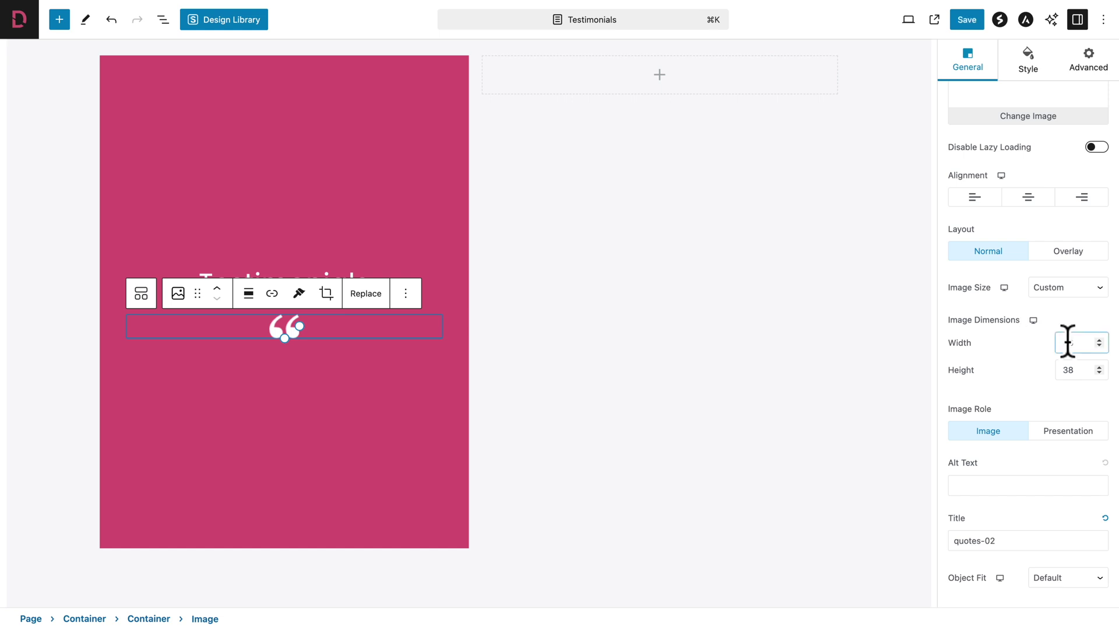
key("BackSpace")
type("37")
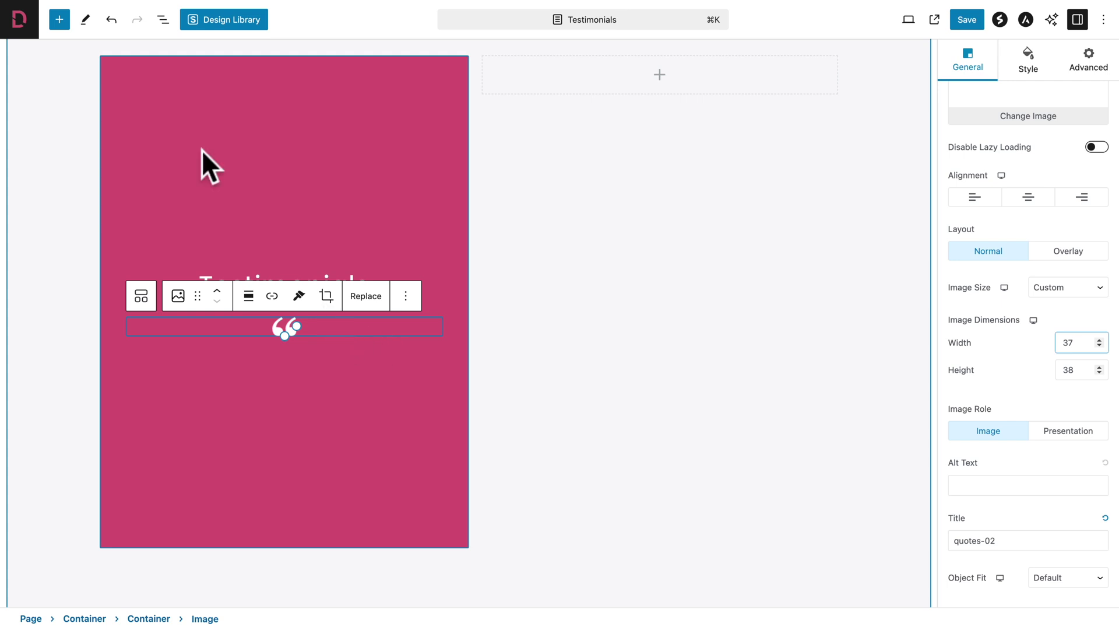
- Find the Spectra Testimonials block and insert it below the quote-mark image
left_click(59, 19)
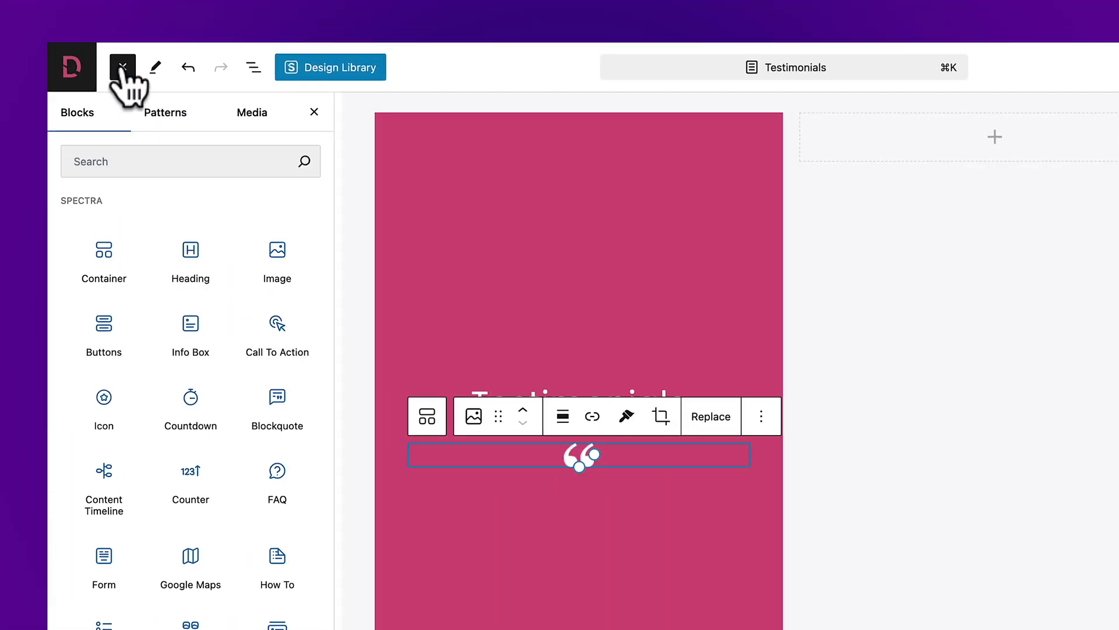
left_click(119, 159)
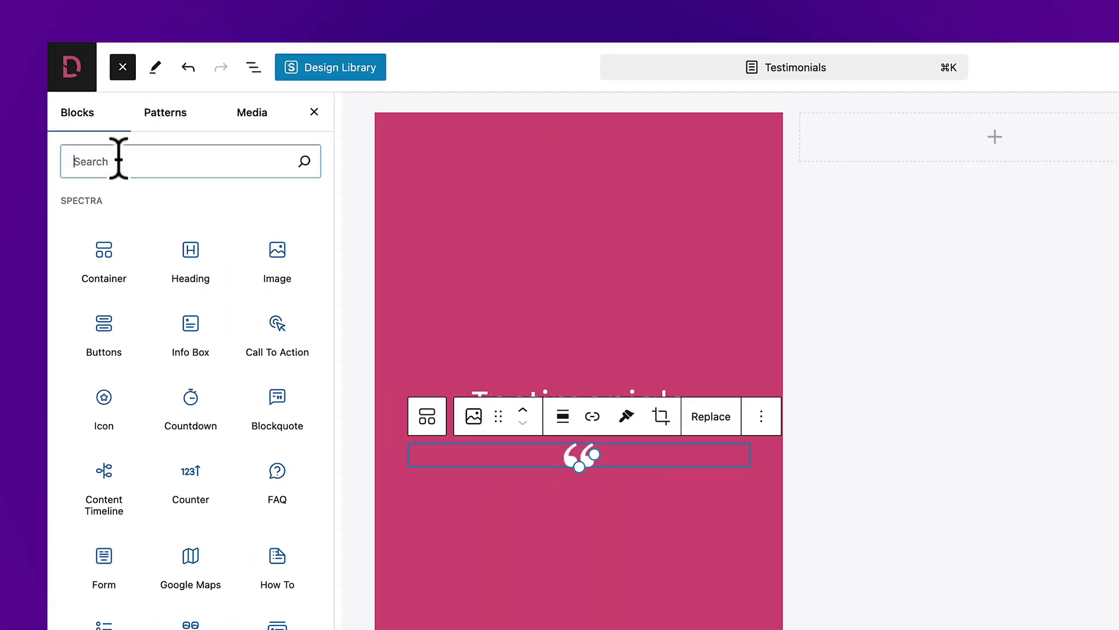
type("testim")
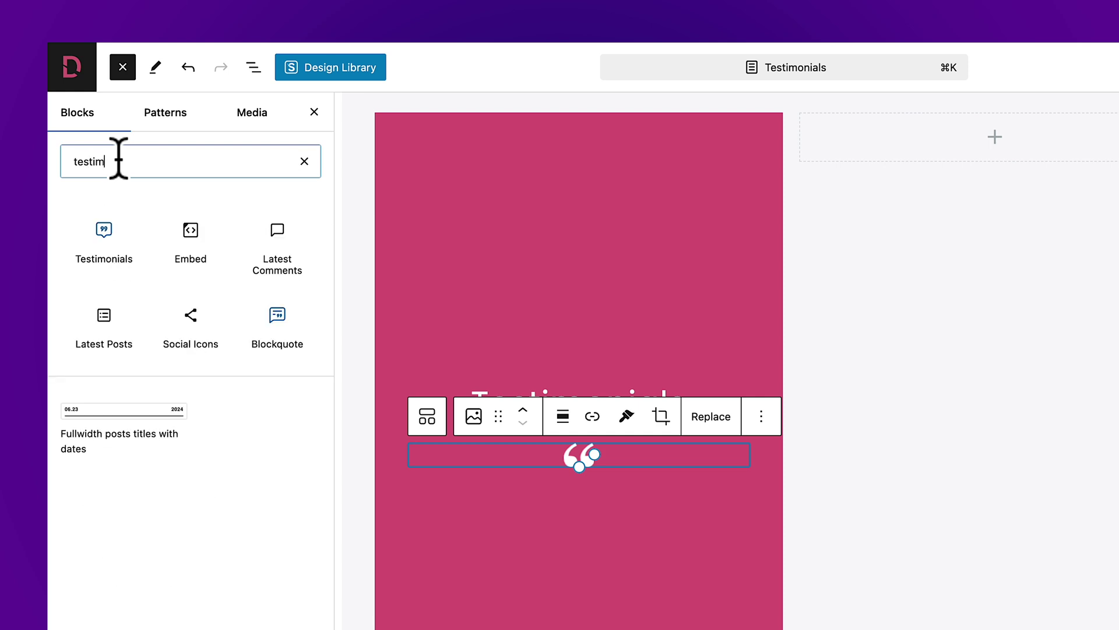
mouse_move(108, 245)
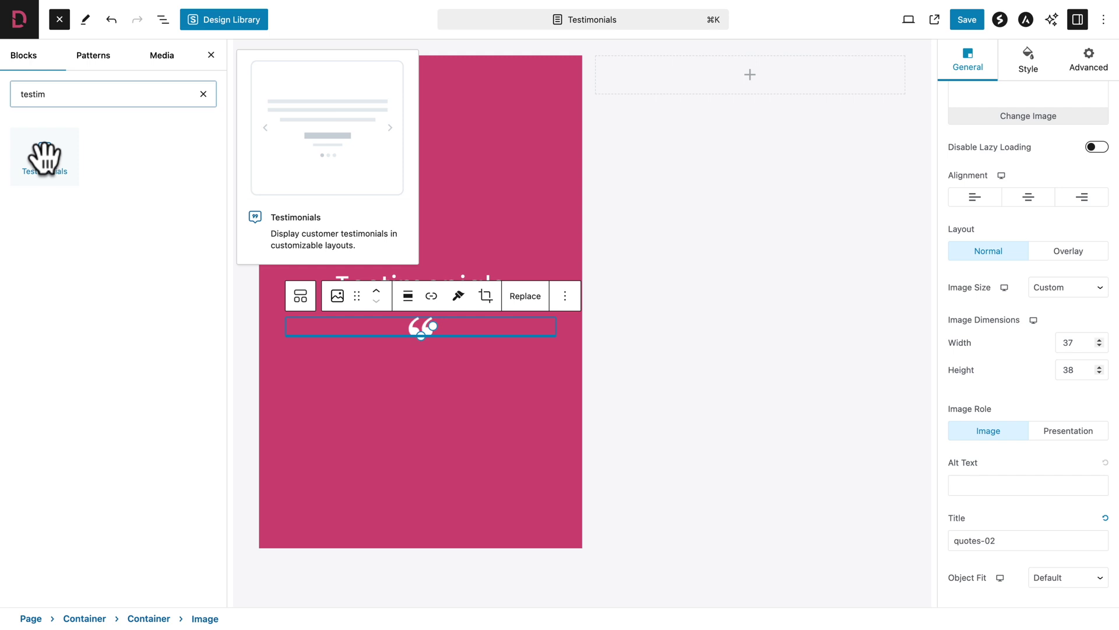
left_click(45, 157)
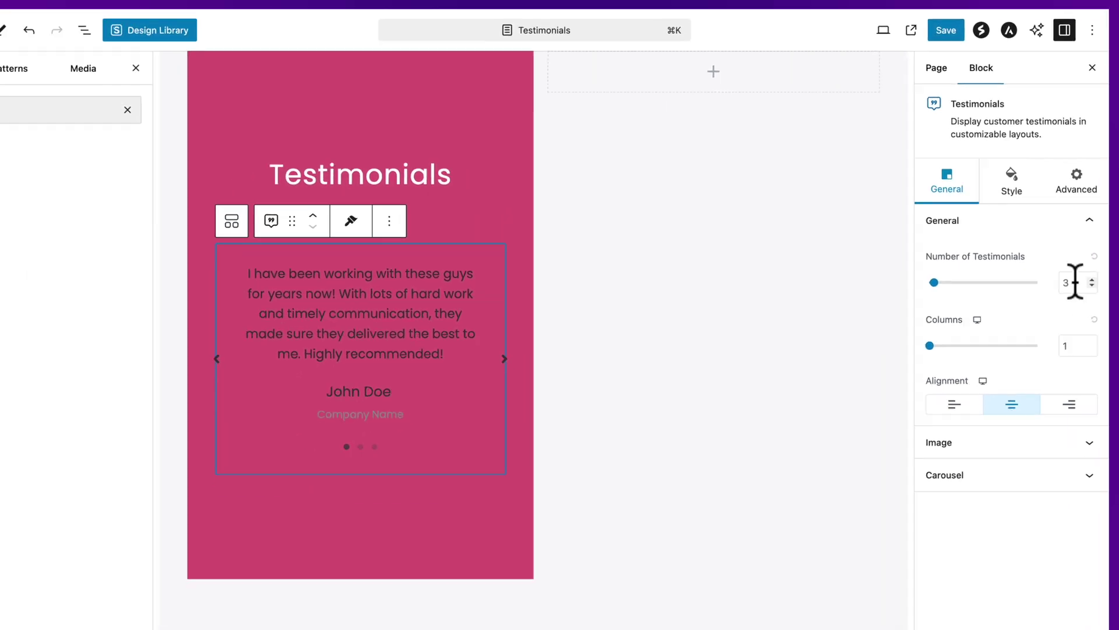
- Set the Testimonials block's number of testimonials to 1
left_click(1075, 282)
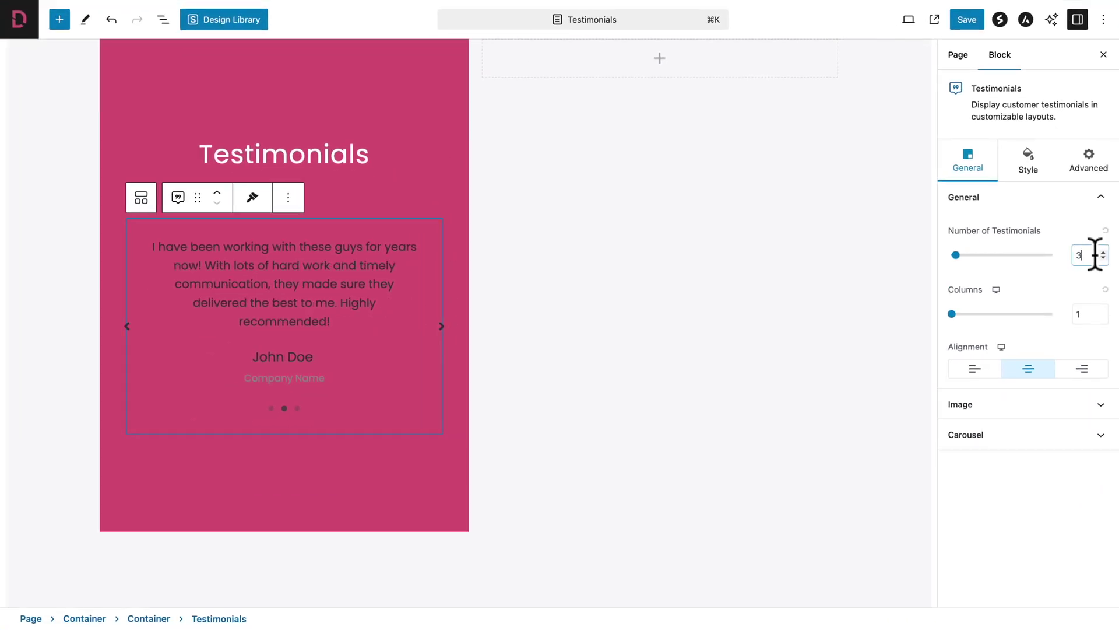
key("BackSpace")
type("1")
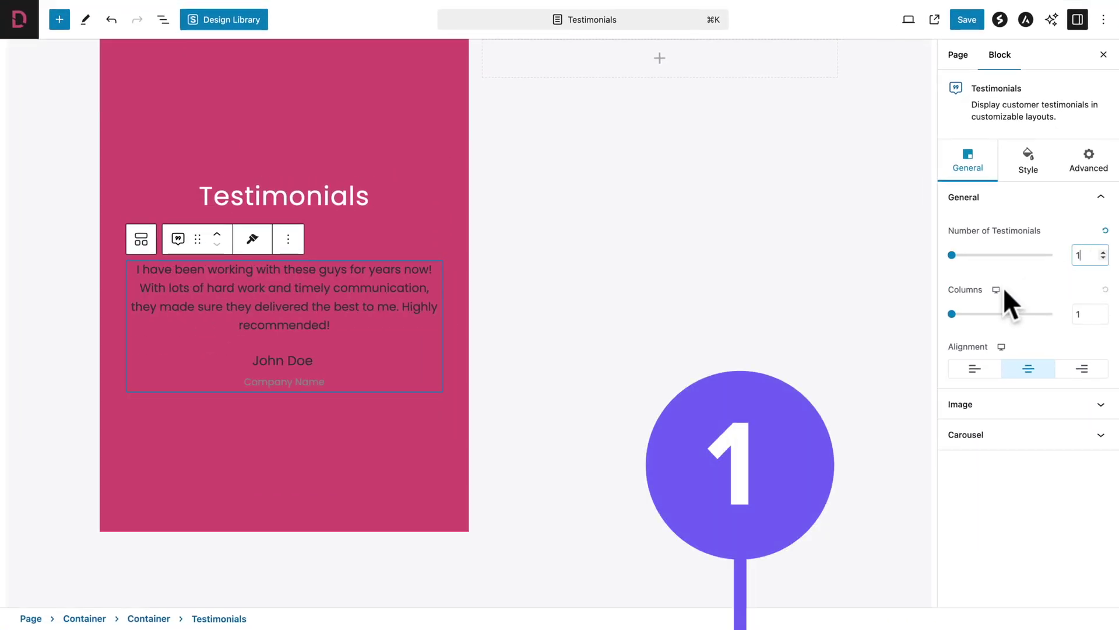
- Assign avatar_4.jpg from the media library as the testimonial's Image 1
left_click(979, 407)
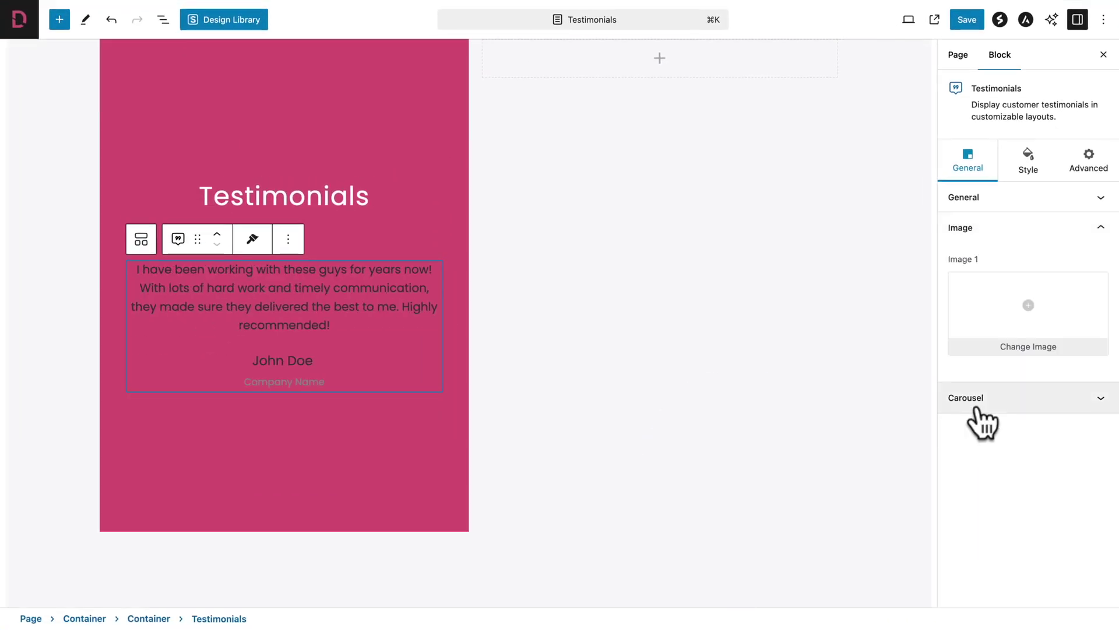
left_click(1029, 317)
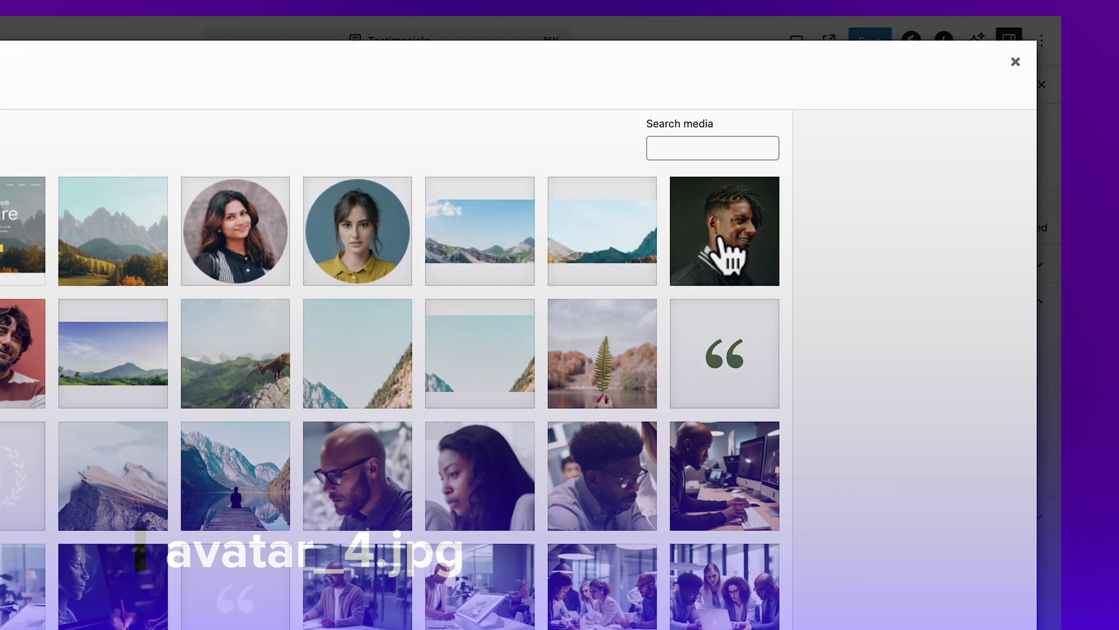
left_click(764, 245)
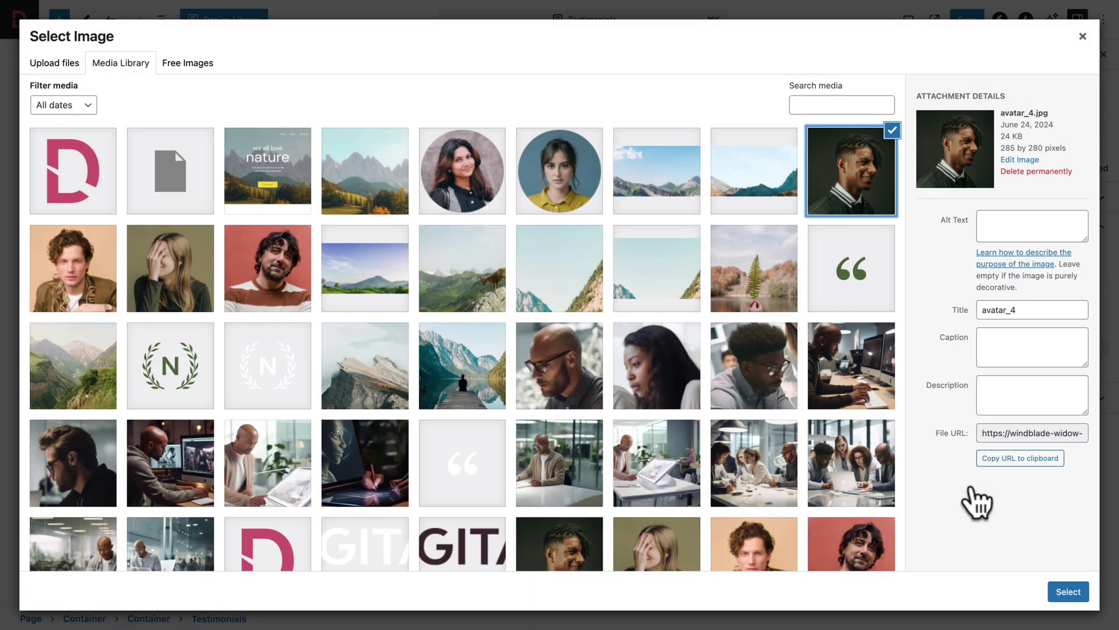
left_click(1066, 592)
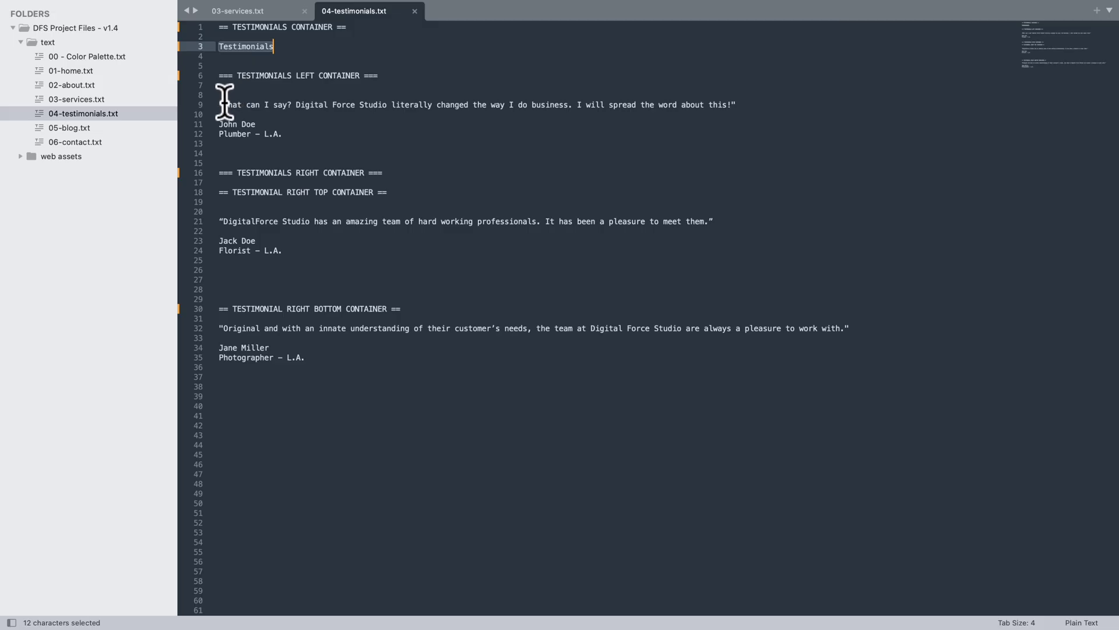
- Replace the placeholder testimonial text with the "What can I say?" quote copied from the left container section of 04-testimonials.txt
left_click(224, 104)
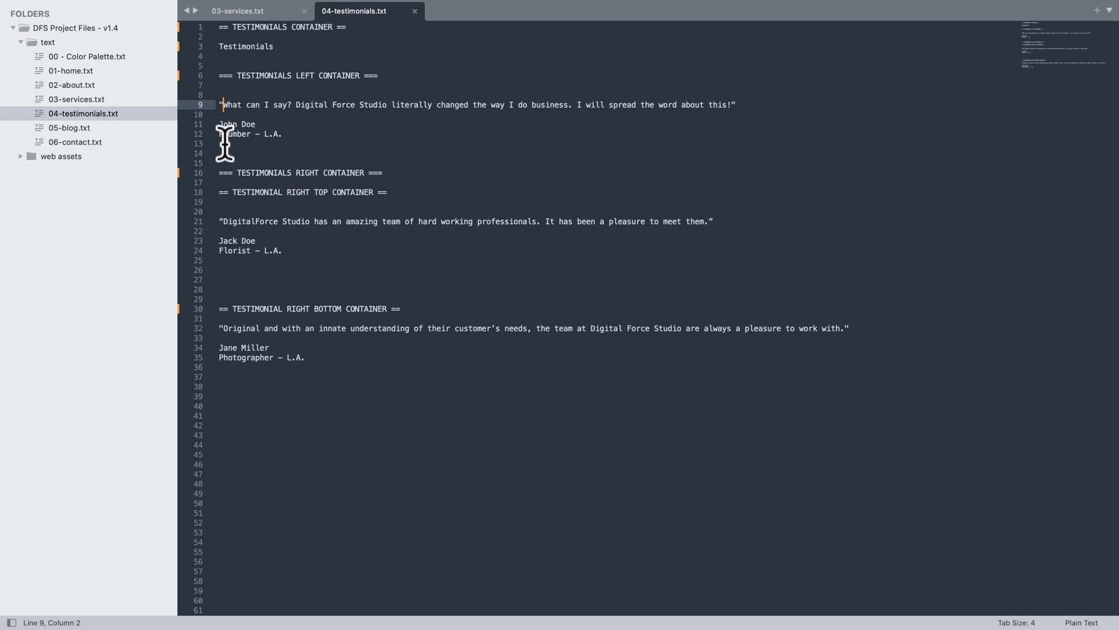
key("shift+End")
key("super+c")
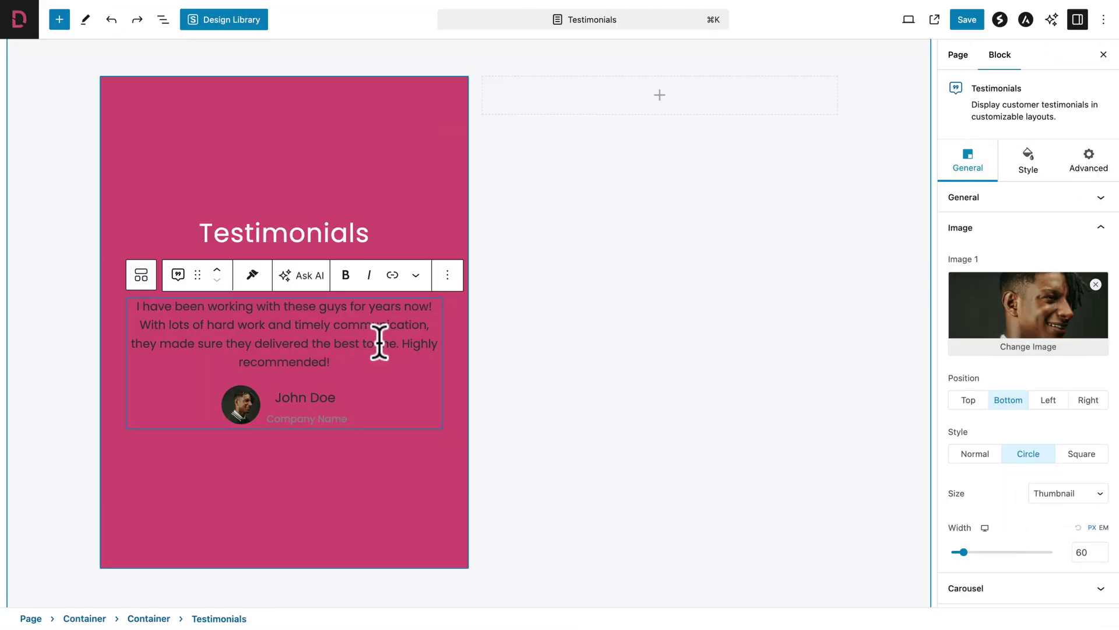
triple_click(379, 343)
key("super+v")
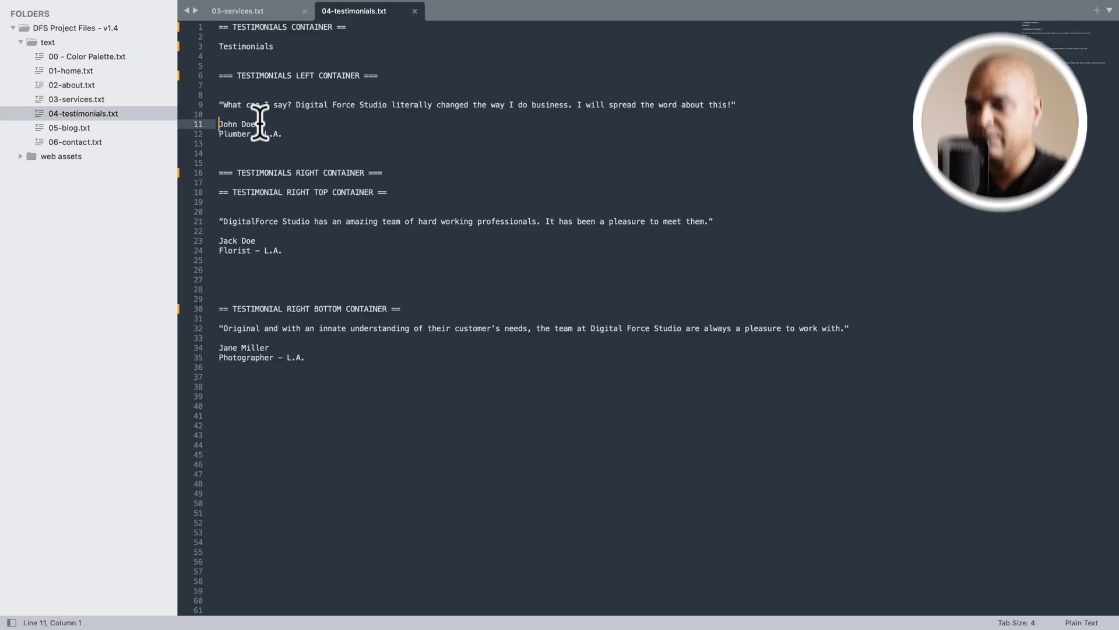
- Replace the testimonial's Company Name placeholder with "Plumber – L.A." copied from 04-testimonials.txt
key("Down")
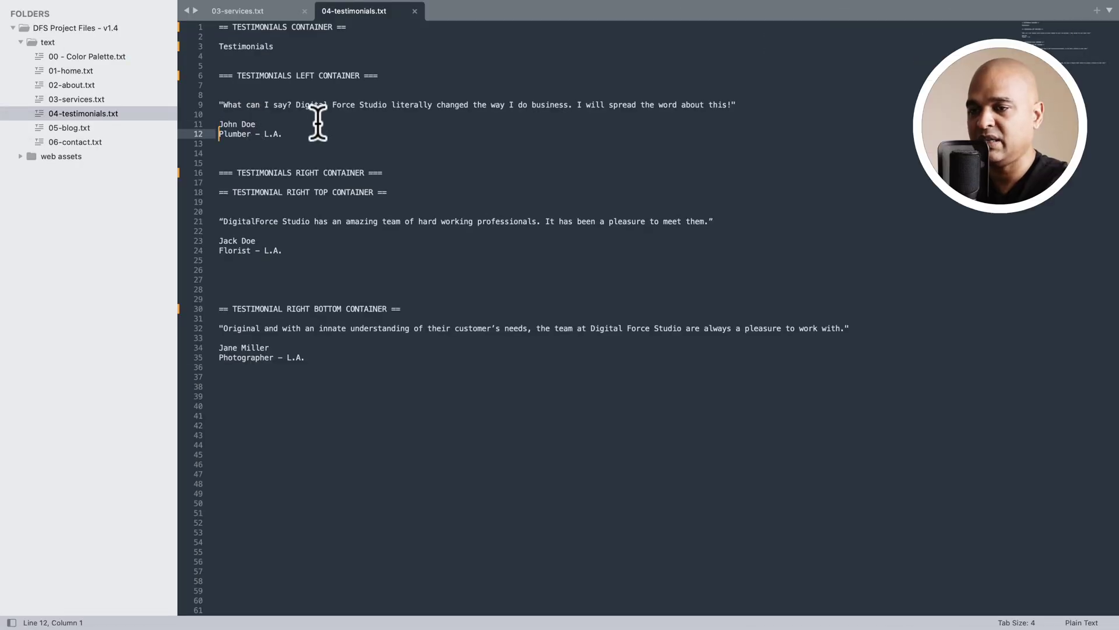
key("shift+End")
key("super+c")
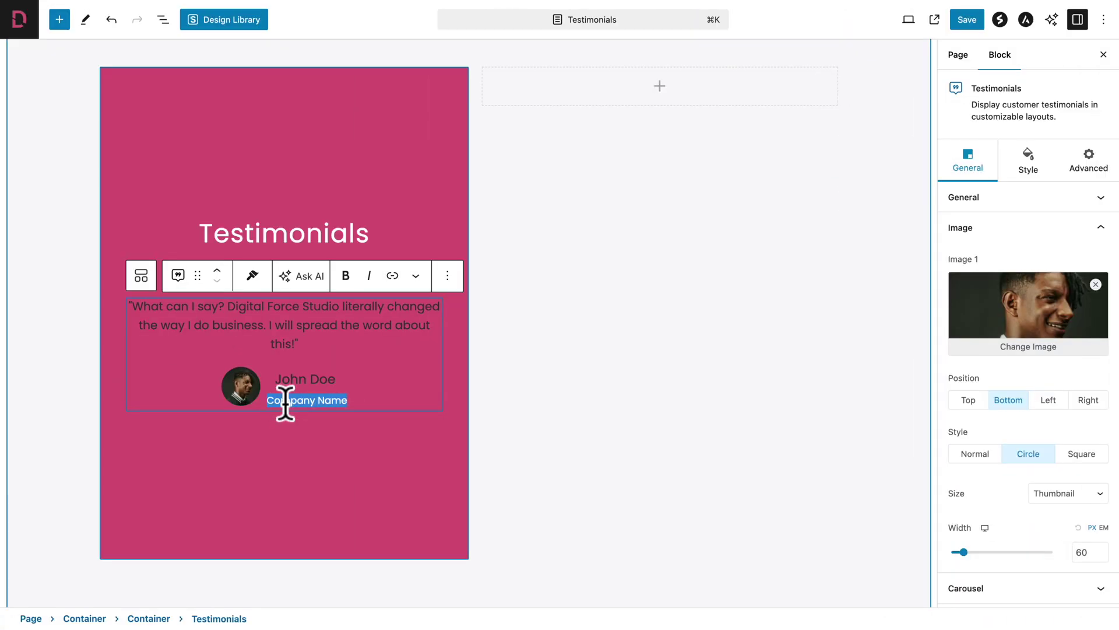
key("super+v")
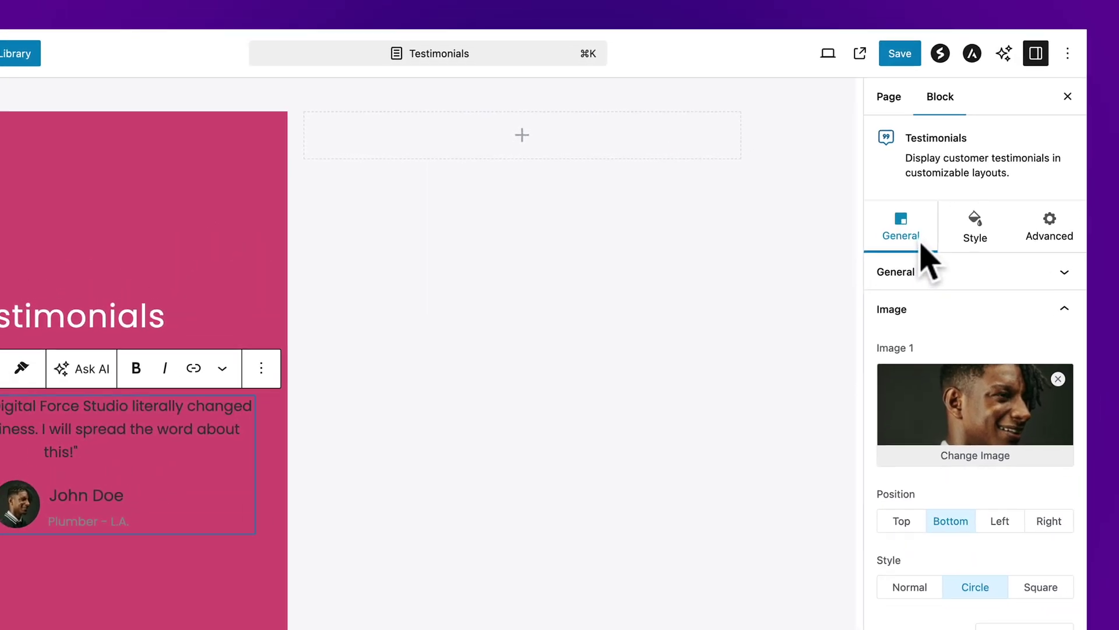
- Style the testimonial's name with the beige palette colour and a font size of 15 px
left_click(1028, 158)
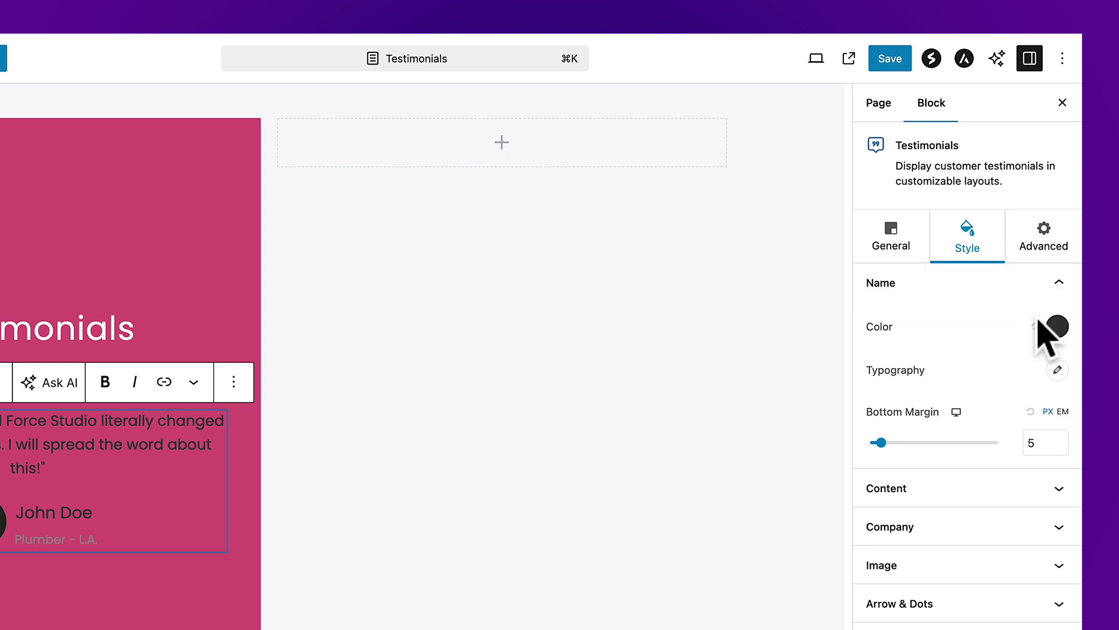
left_click(1057, 326)
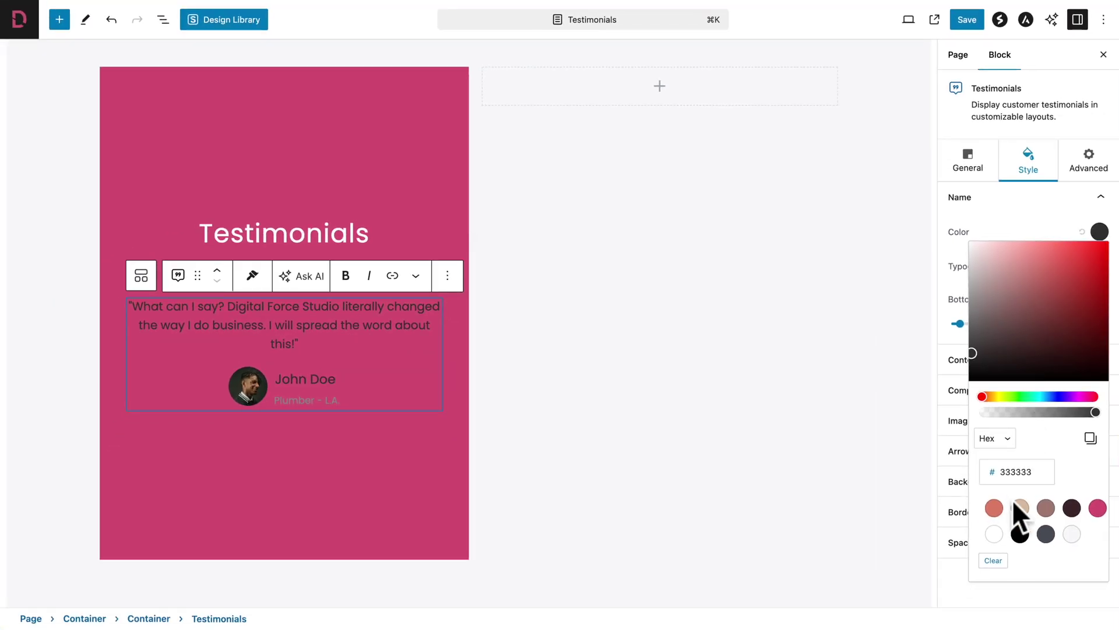
left_click(1020, 508)
left_click(1047, 228)
left_click(1100, 265)
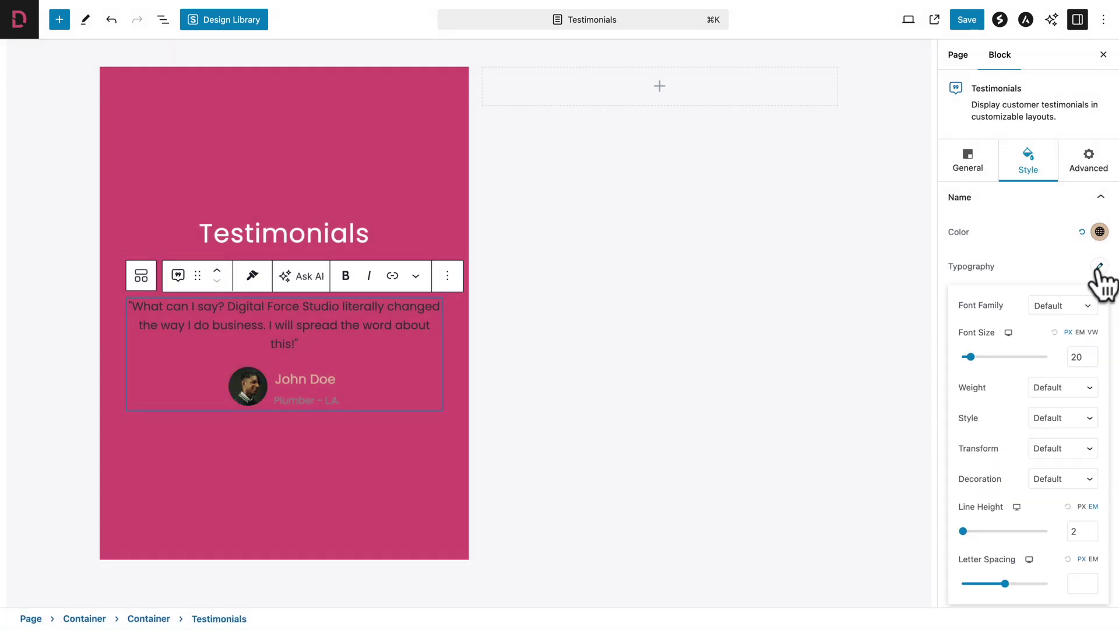
left_click(1093, 359)
left_click(1093, 359)
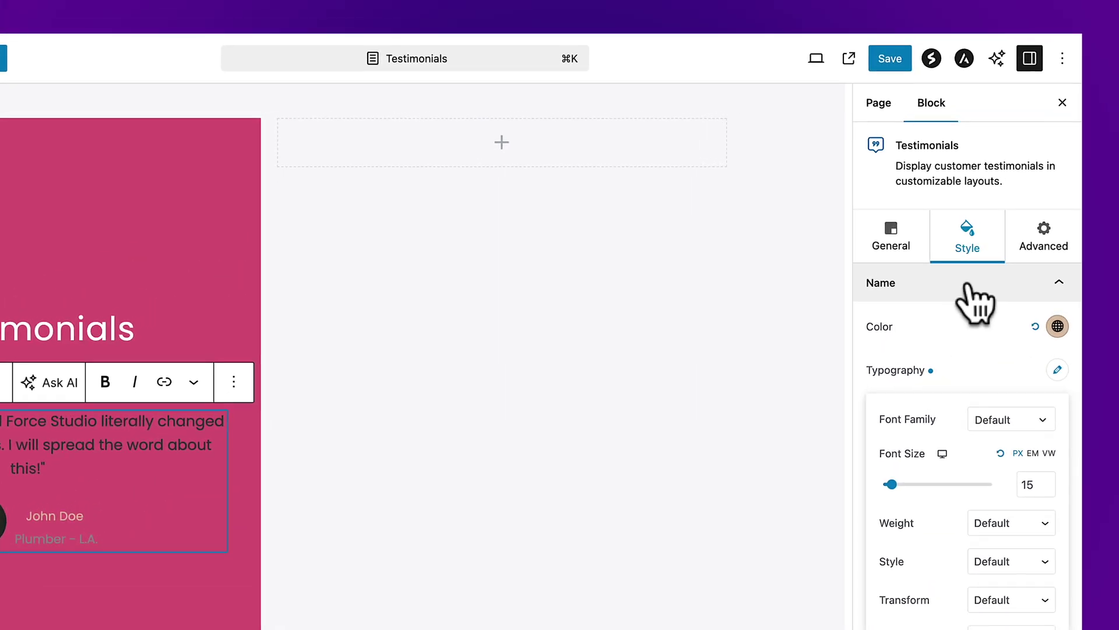
left_click(963, 284)
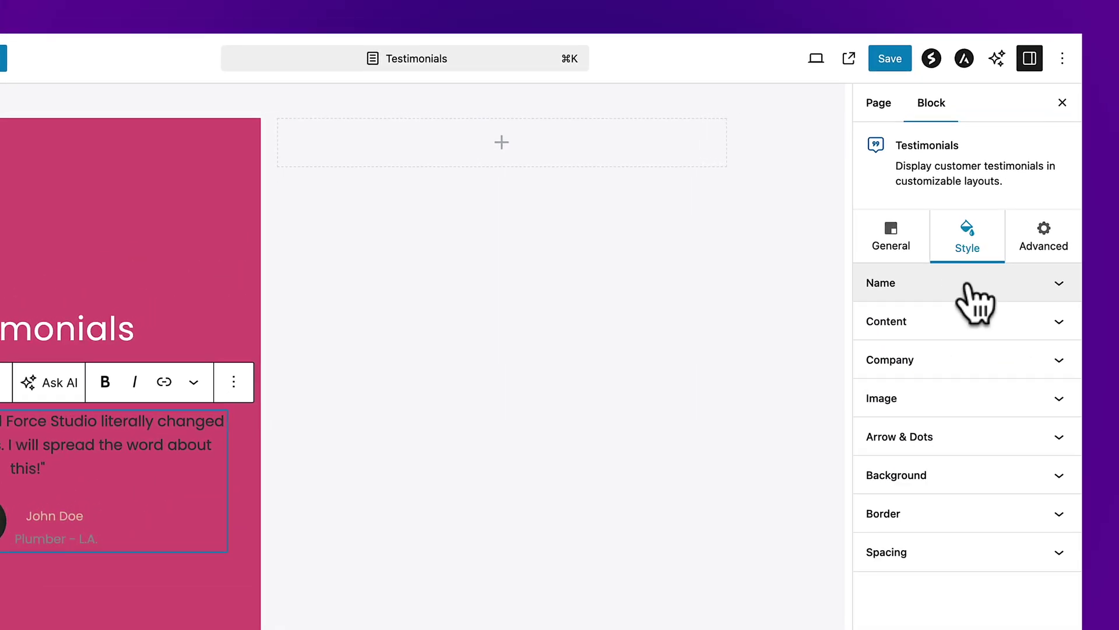
- Colour the testimonial's content text white using the palette colour FFFFFF
left_click(1042, 323)
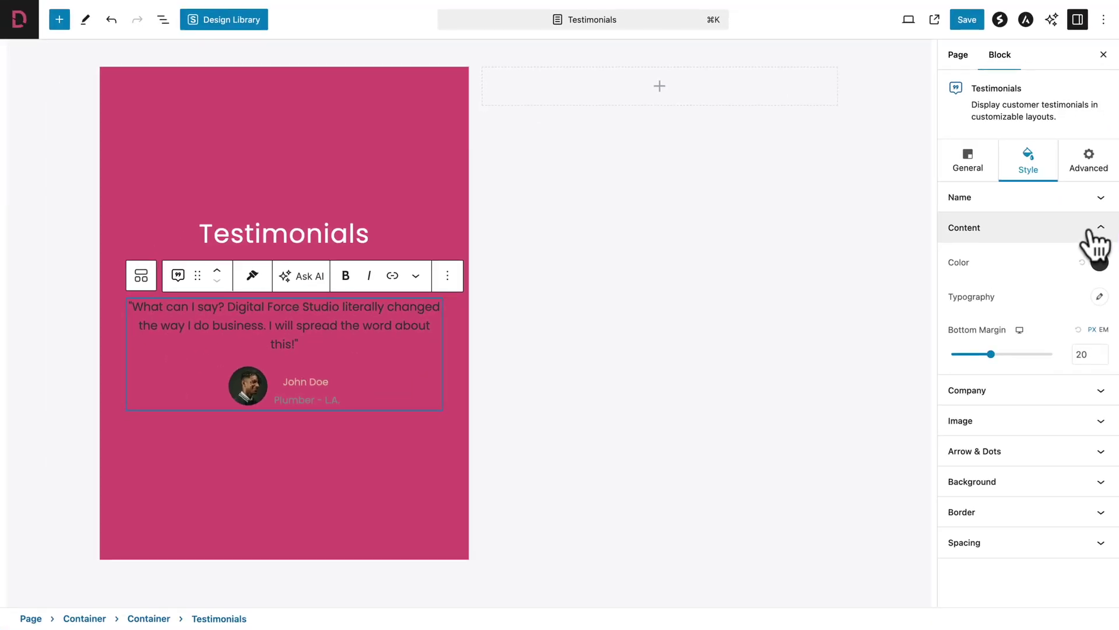
left_click(1099, 263)
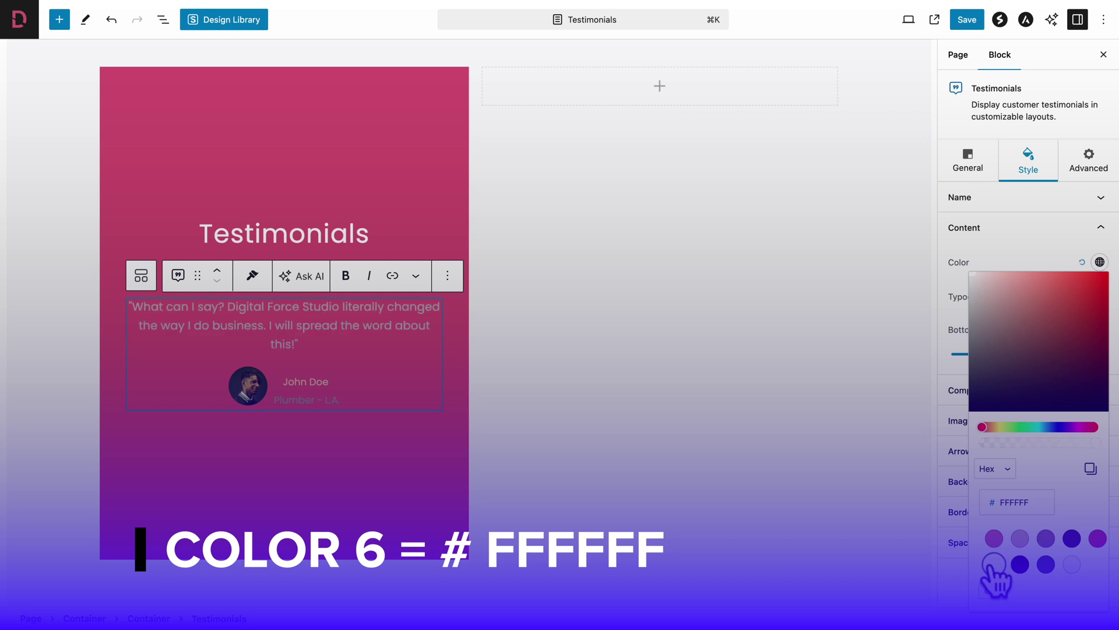
left_click(994, 564)
left_click(1040, 265)
- Set the font size of the testimonial's content text to 17 px
left_click(1098, 297)
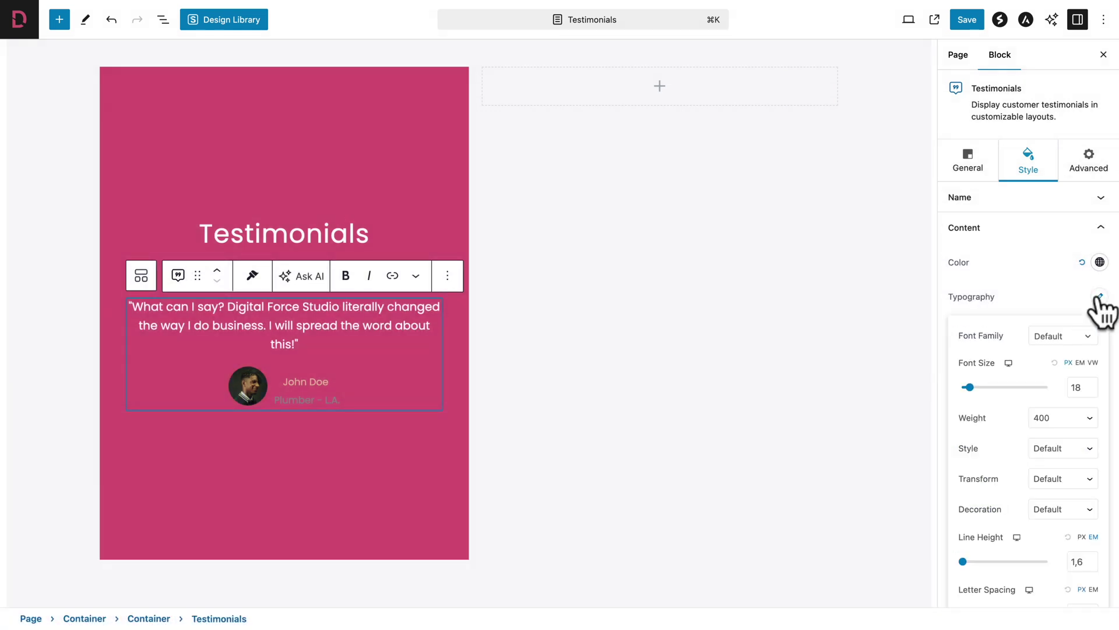
left_click(1092, 389)
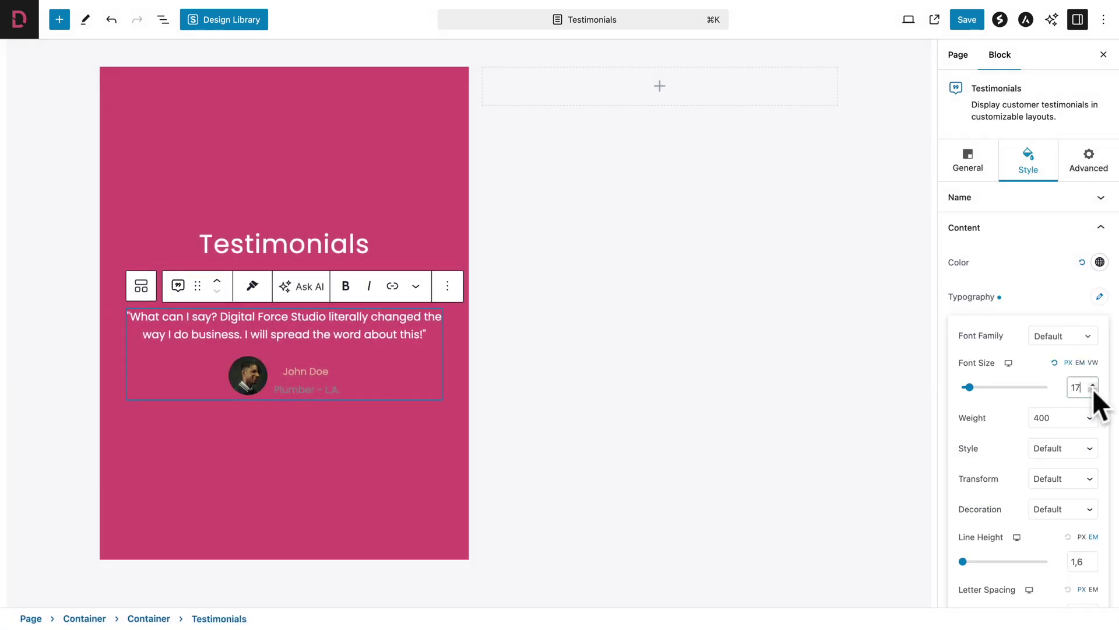
left_click(1072, 295)
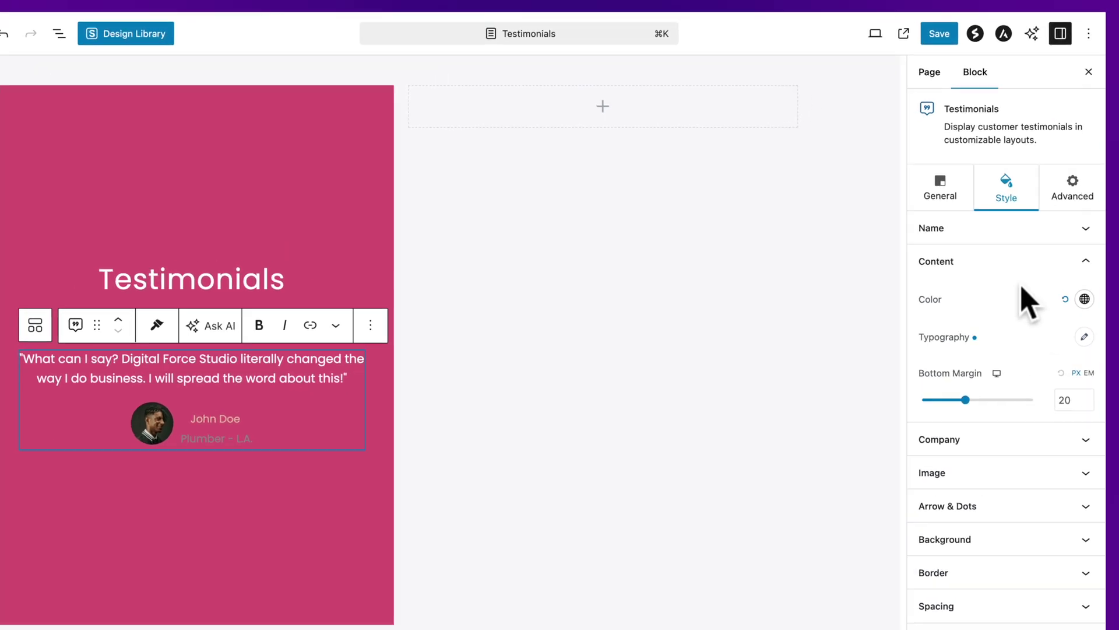
left_click(1005, 228)
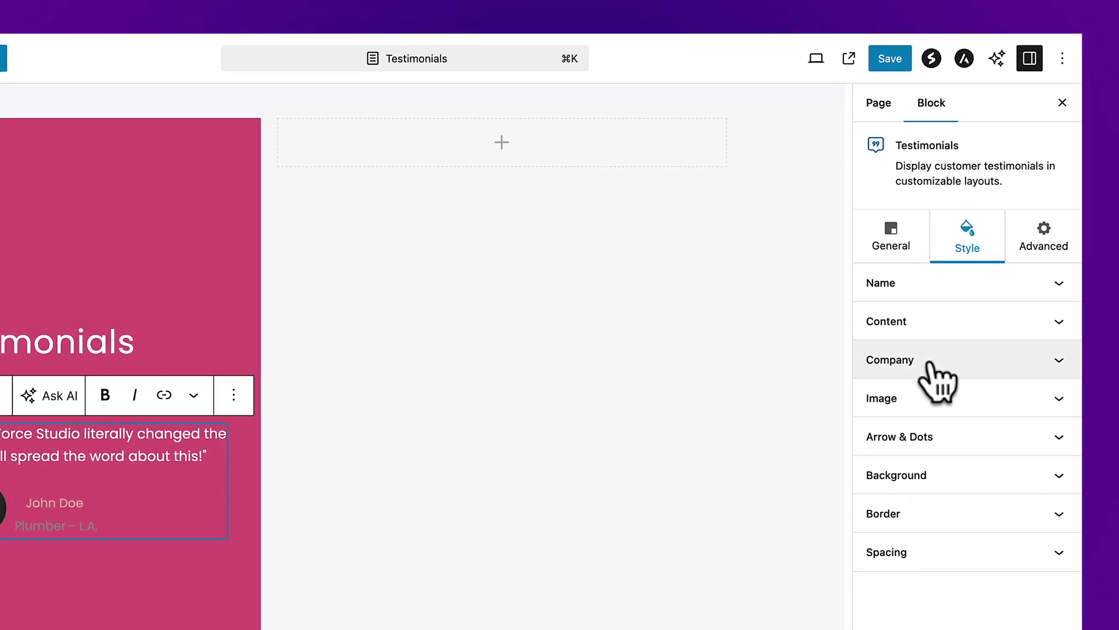
- Colour the testimonial's company text with the off-white palette colour F6F7F8
left_click(931, 365)
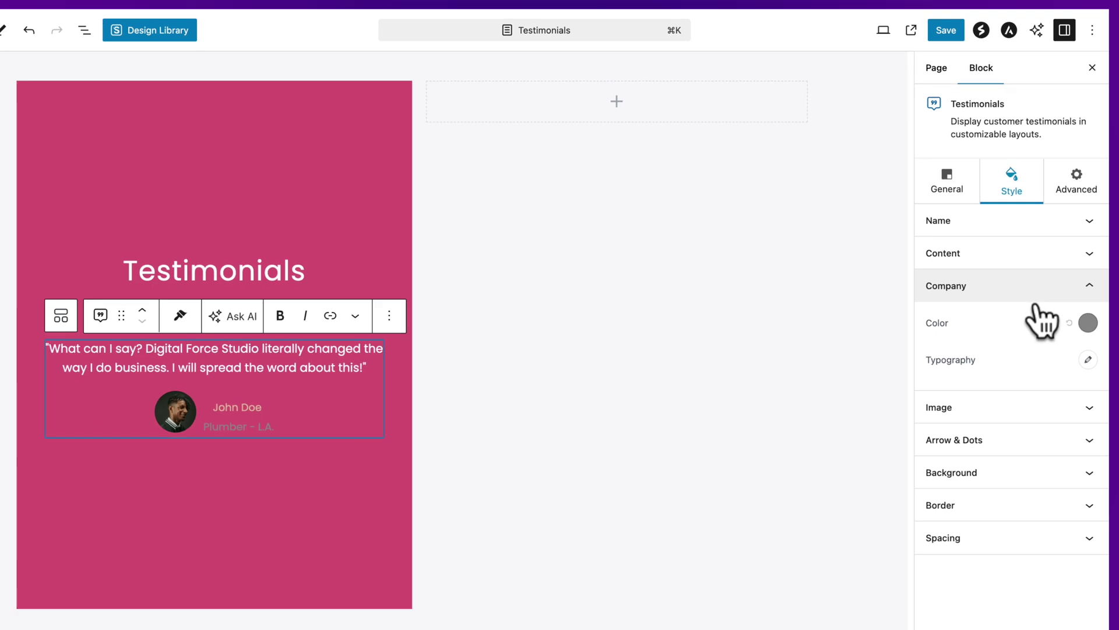
left_click(1088, 322)
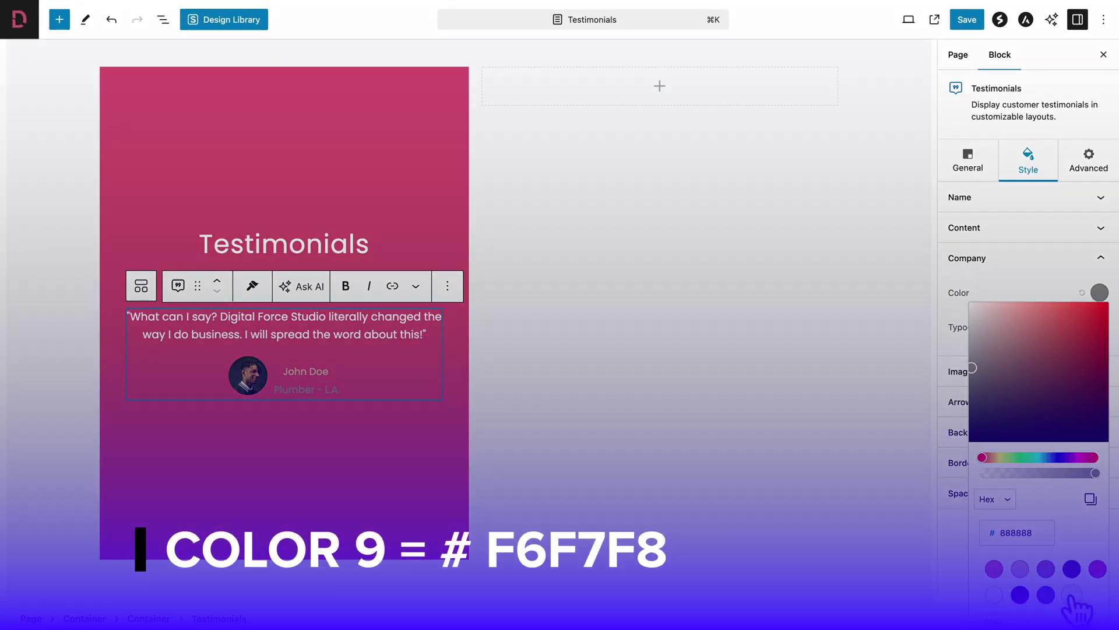
left_click(1072, 594)
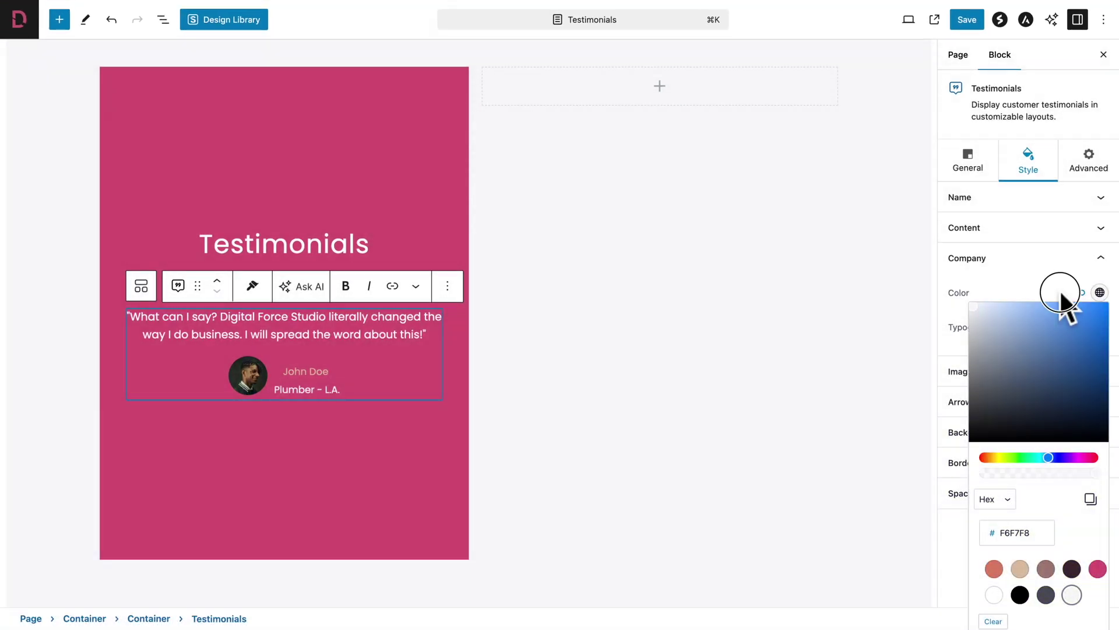
left_click(1061, 295)
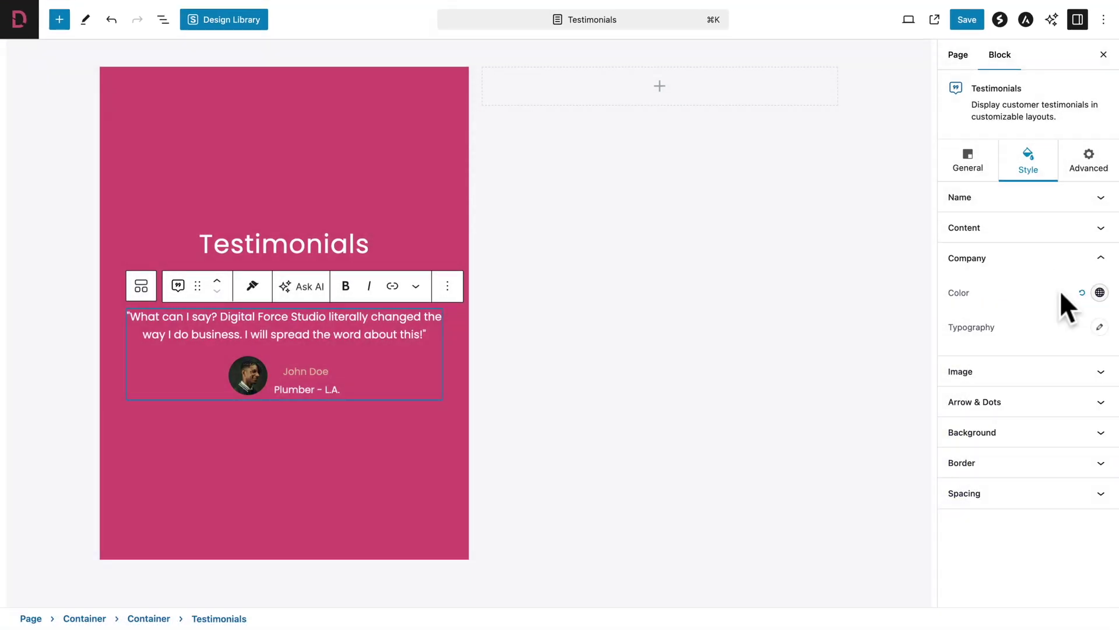
- Set the font size of the testimonial's company text to 14 px and save the page
left_click(1099, 328)
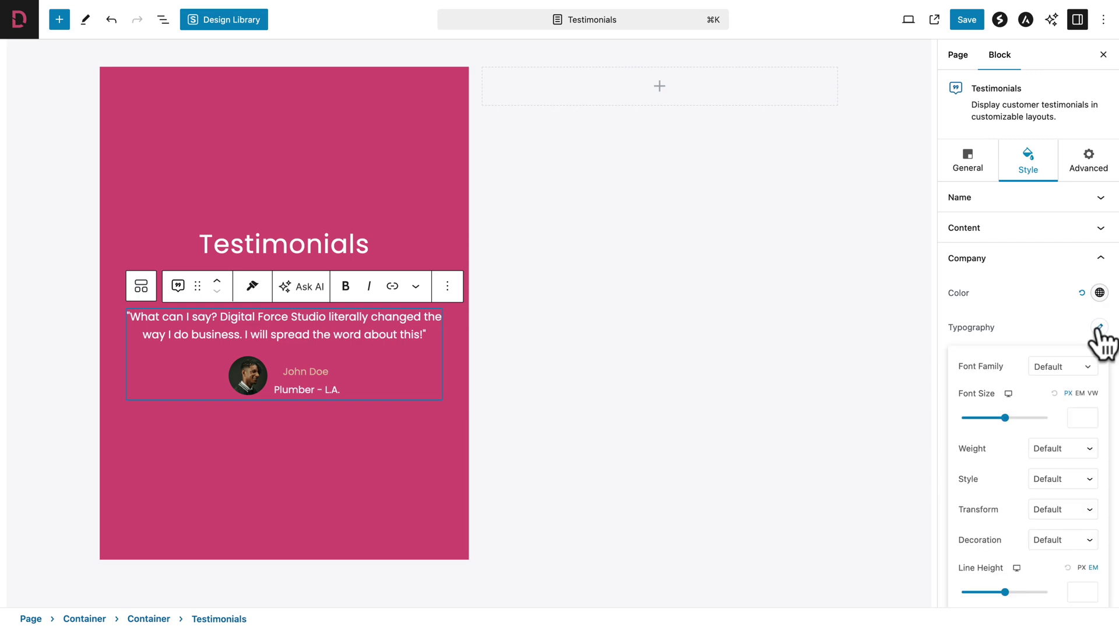
left_click(1082, 418)
type("14")
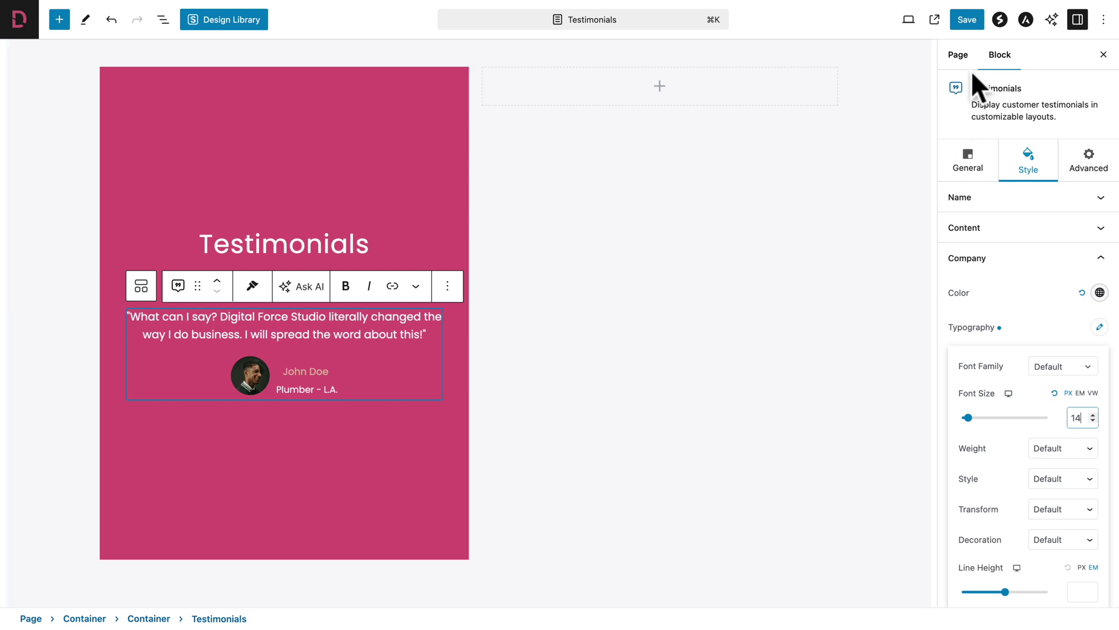
left_click(967, 23)
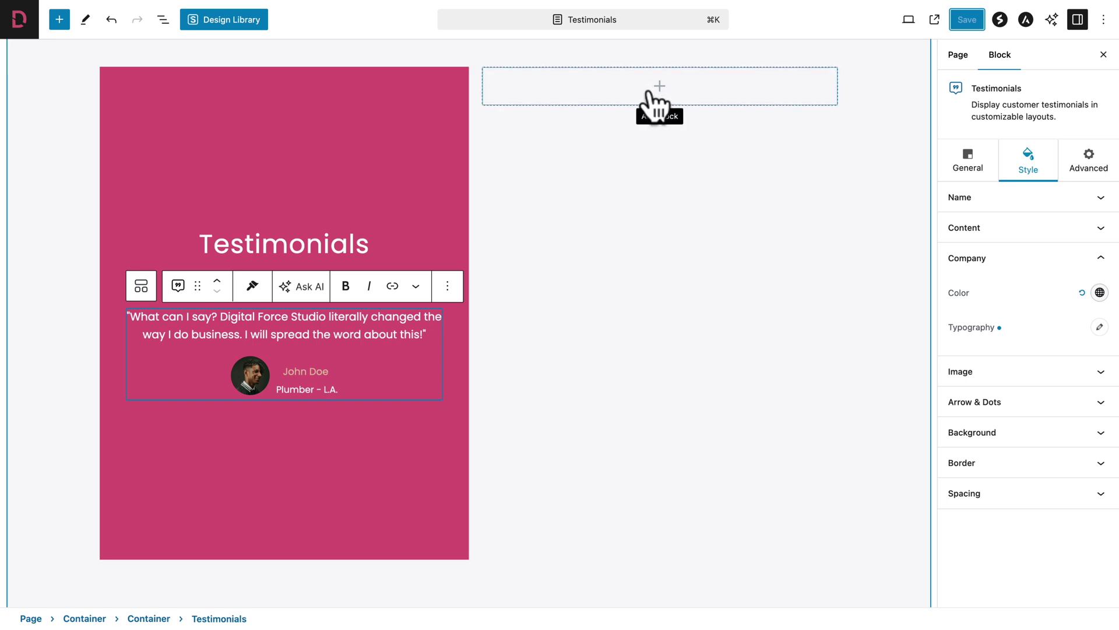
- Add a new container block inside the empty TESTIMONIALS RIGHT container
left_click(163, 19)
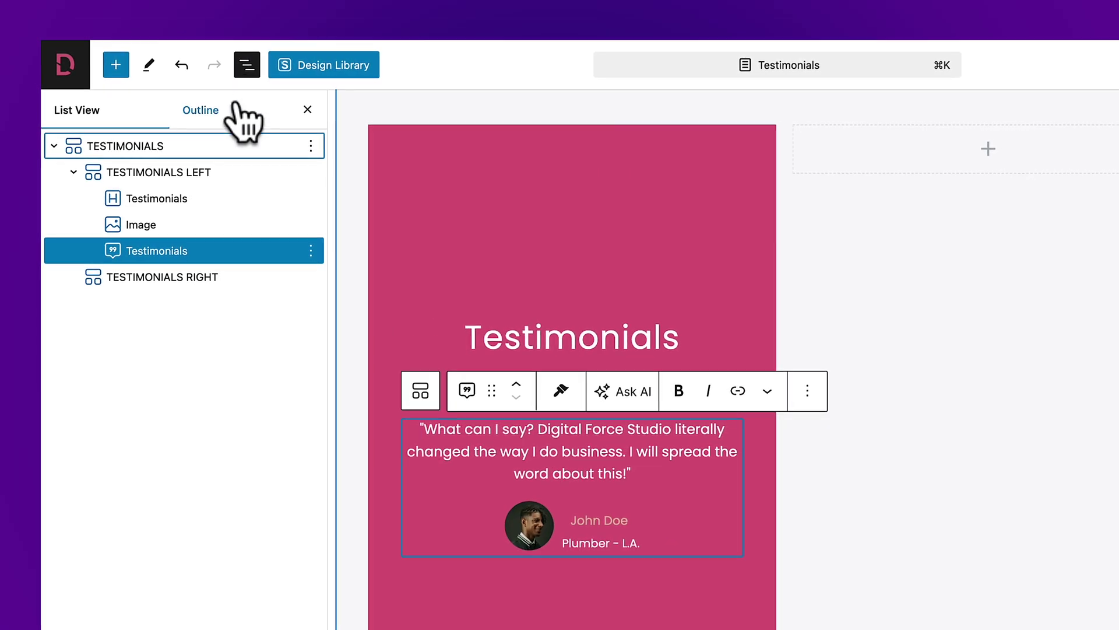
left_click(124, 281)
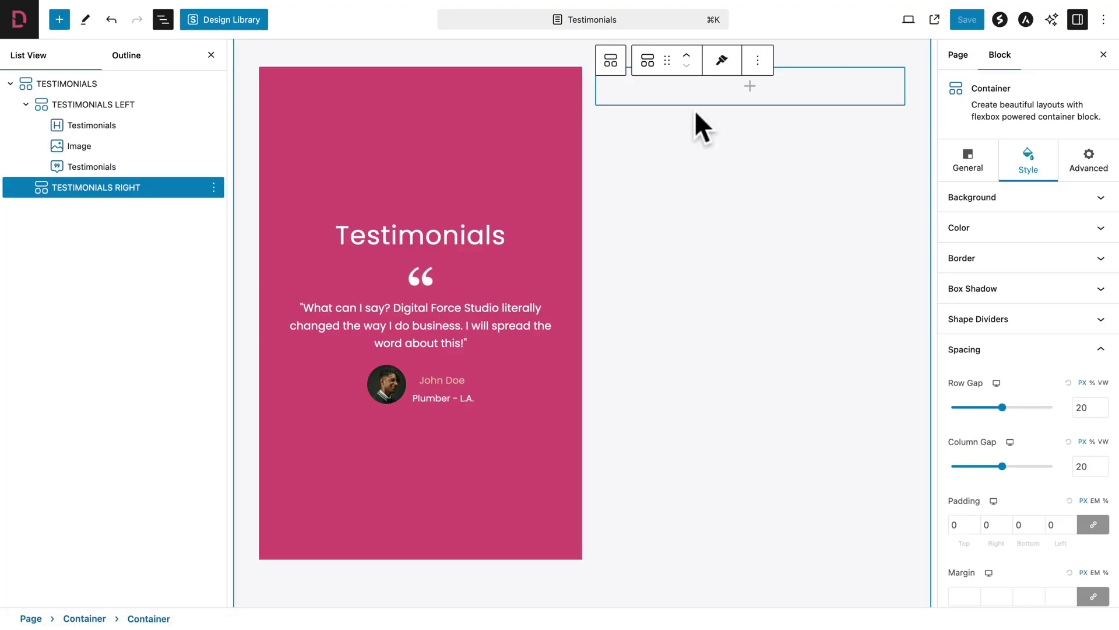
left_click(750, 87)
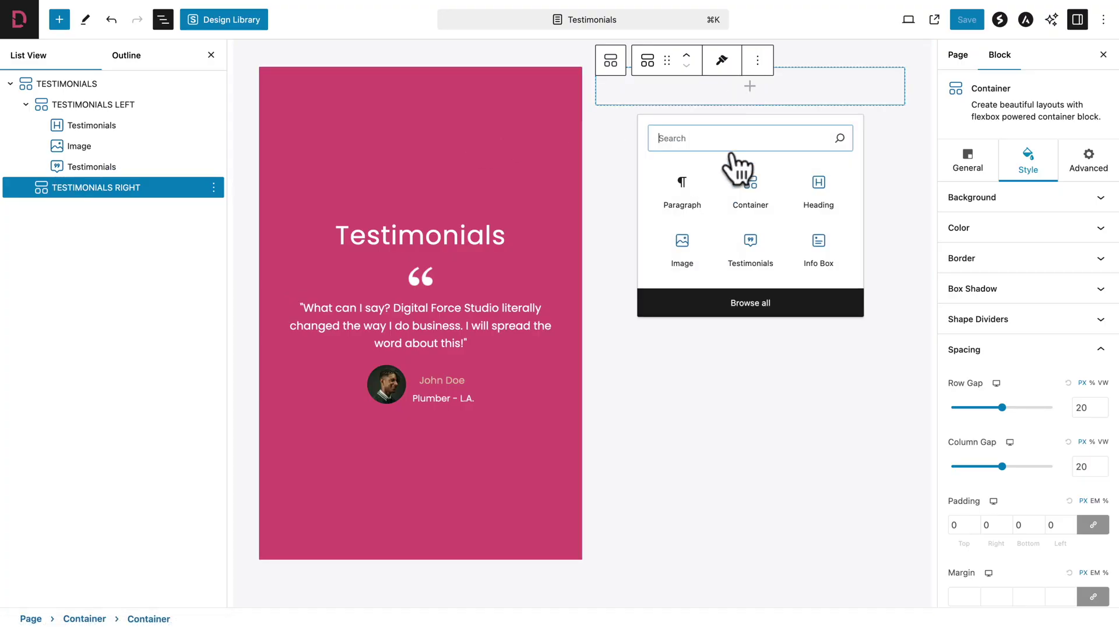
left_click(748, 188)
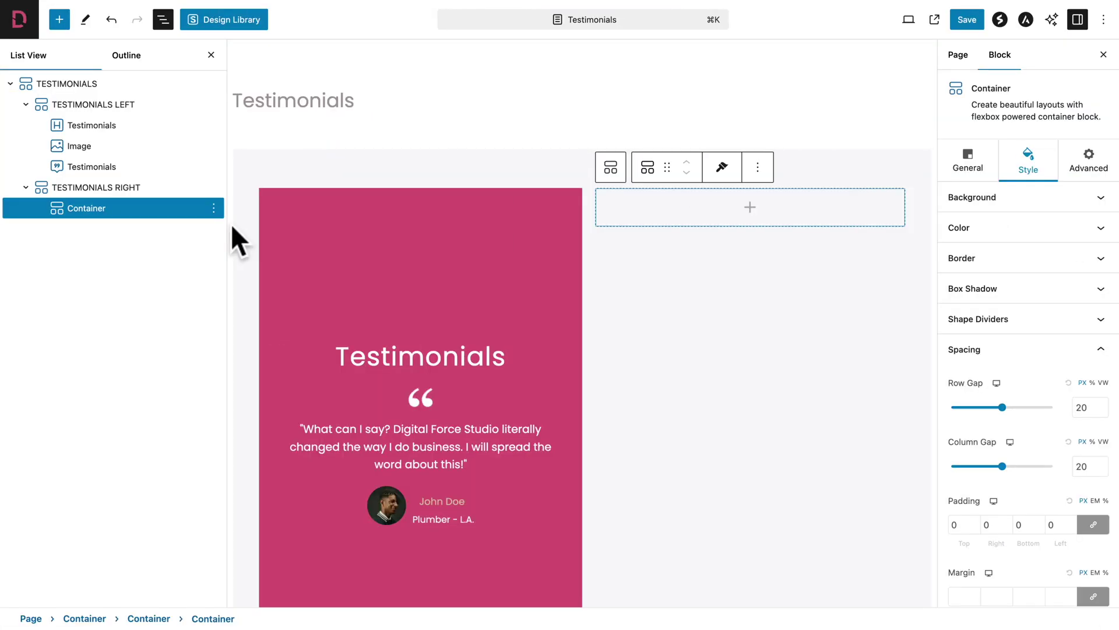
- Rename the new container inside TESTIMONIALS RIGHT as "TESTIMONIAL RIGHT TOP"
left_click(213, 208)
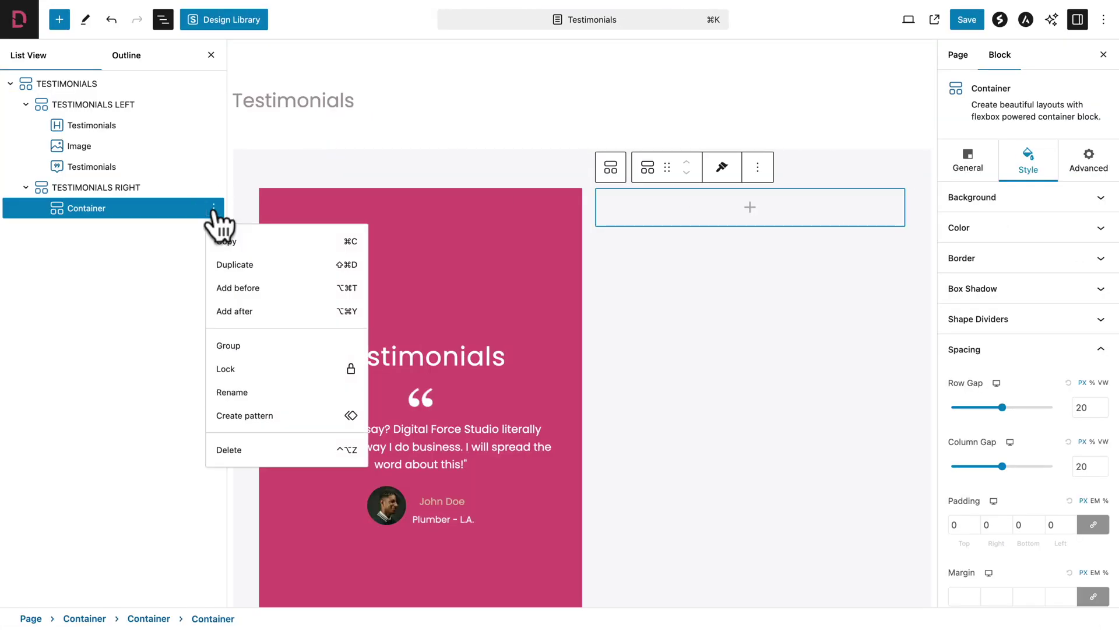
left_click(232, 392)
type("TESTIMONIAL RIGHT TOP")
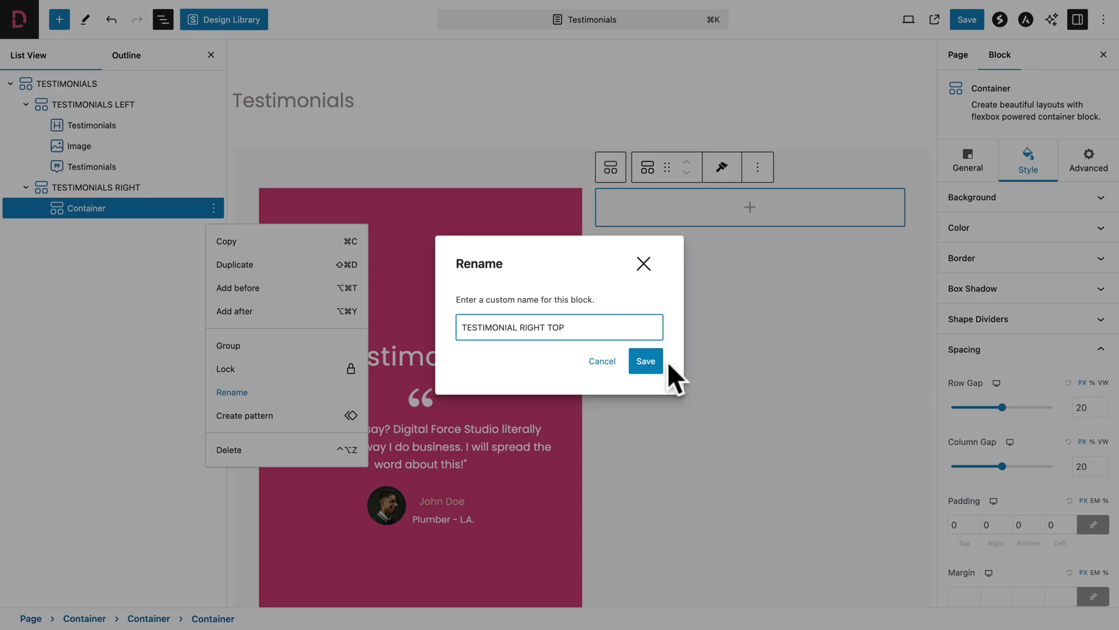
left_click(648, 361)
left_click(635, 319)
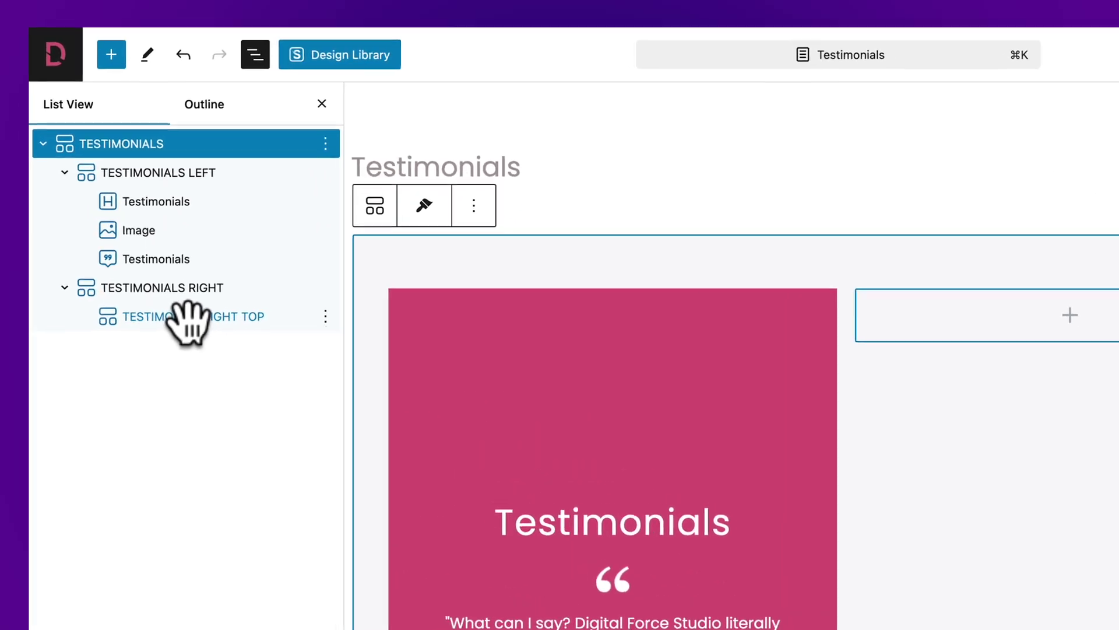
- Set the minimum height of the TESTIMONIAL RIGHT TOP container to 34 vh
left_click(115, 209)
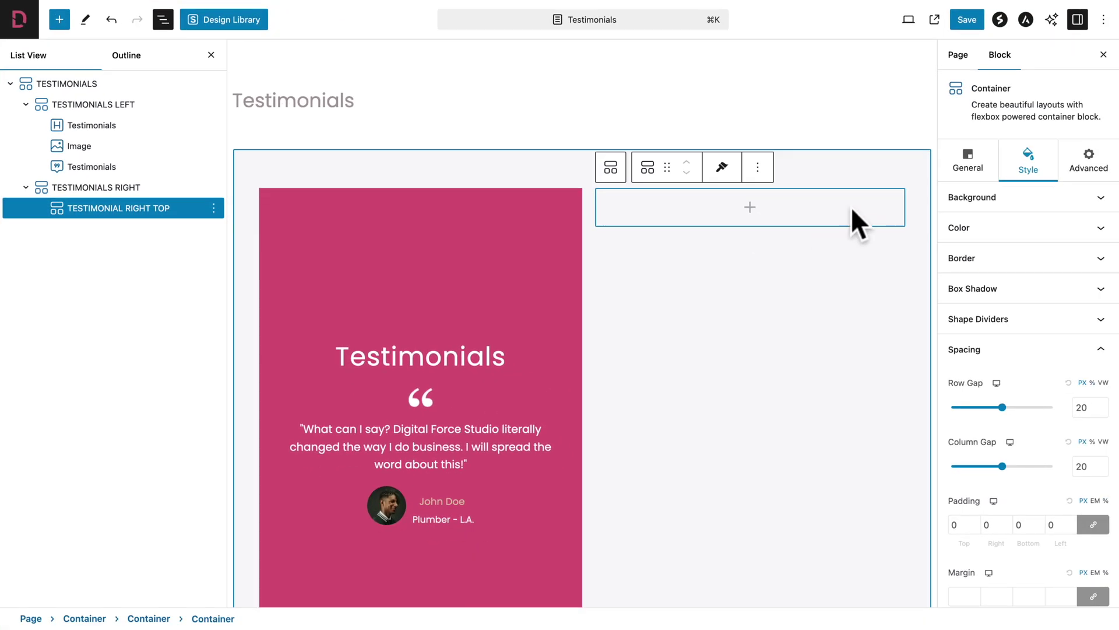
left_click(961, 166)
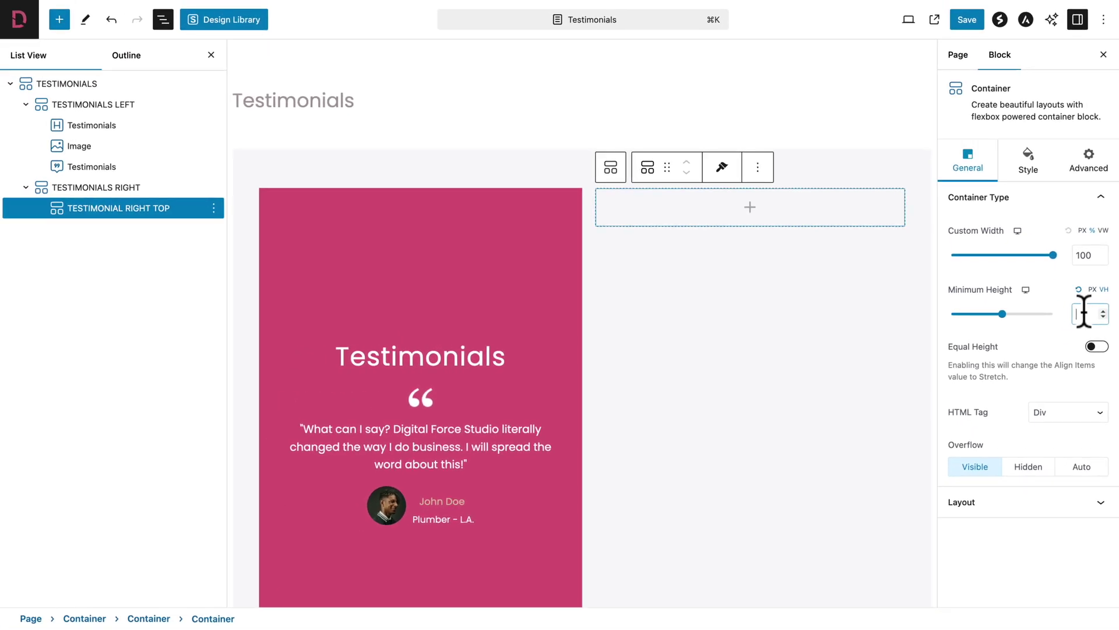
type("34")
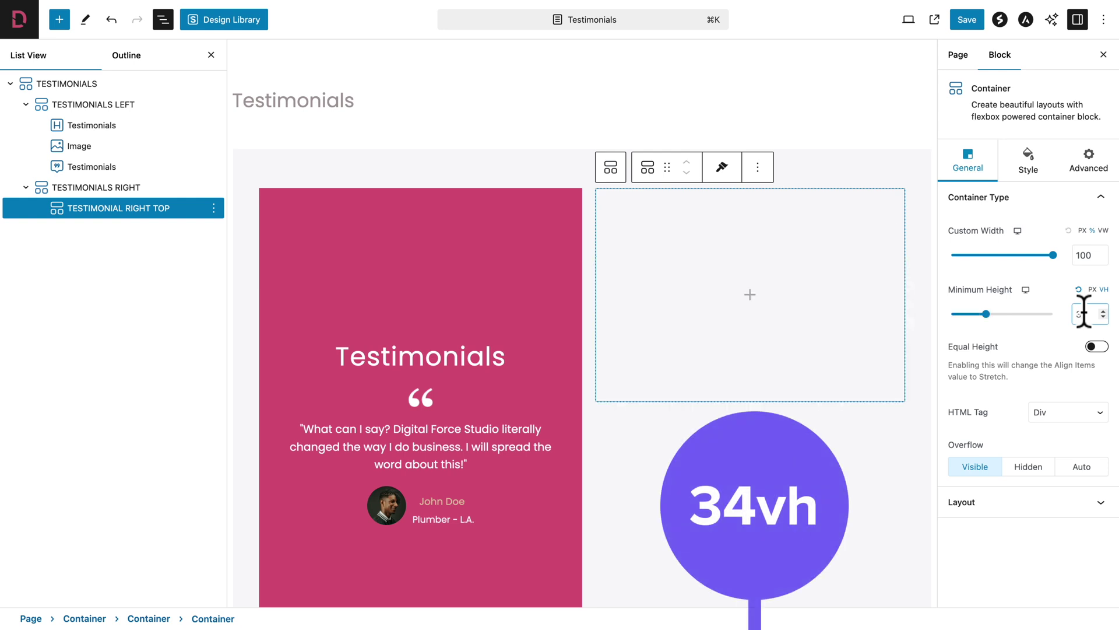
- Give the TESTIMONIAL RIGHT TOP container a solid background in the coral palette colour, the first swatch
left_click(1026, 166)
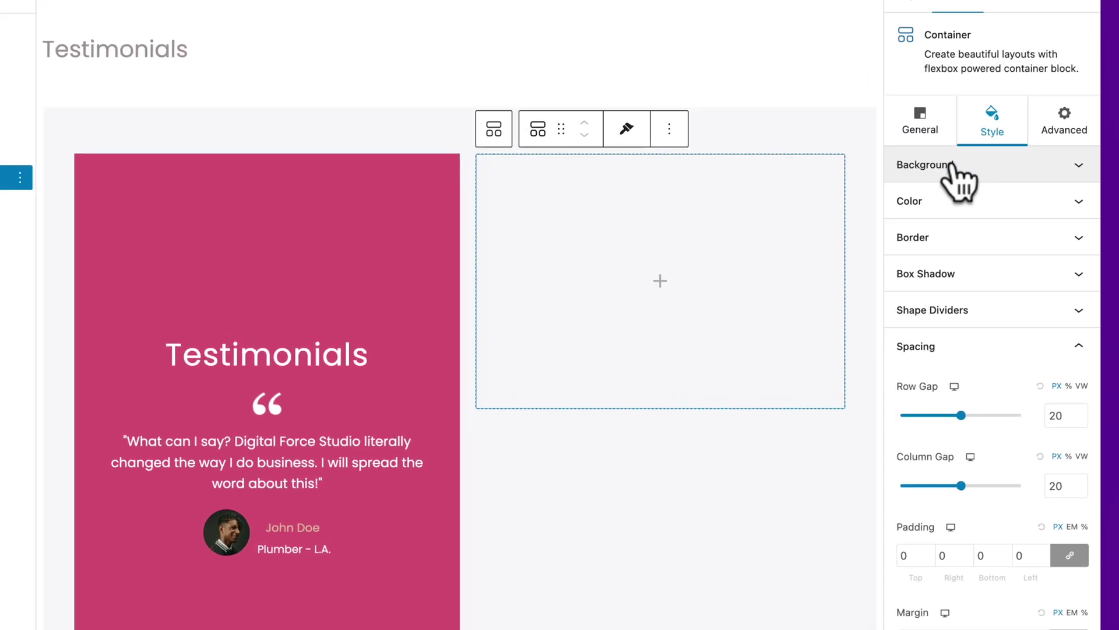
left_click(998, 199)
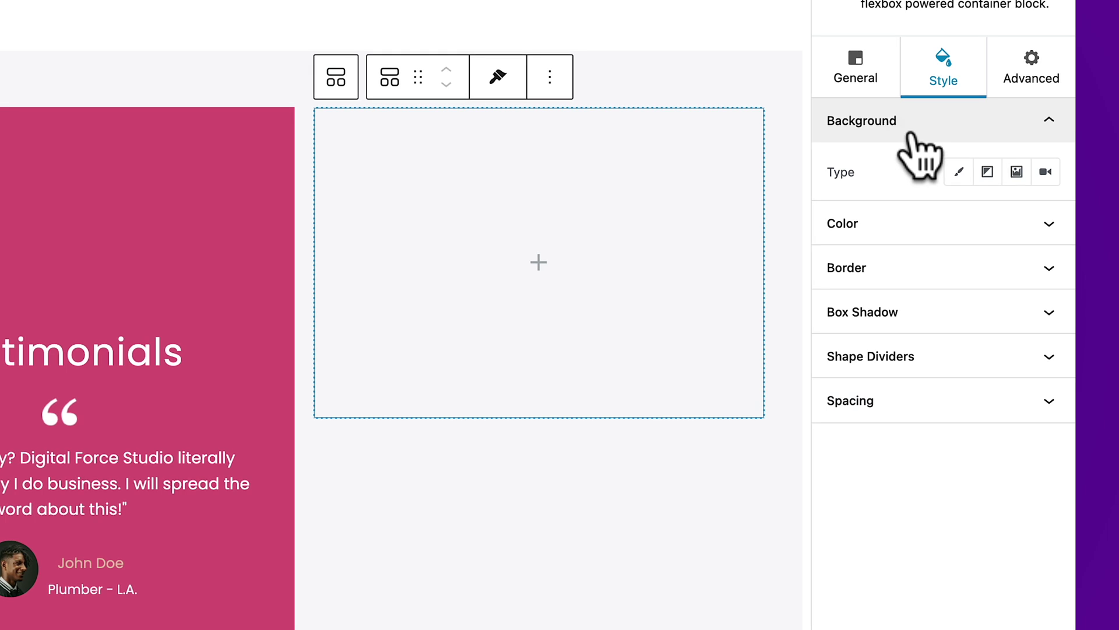
left_click(959, 172)
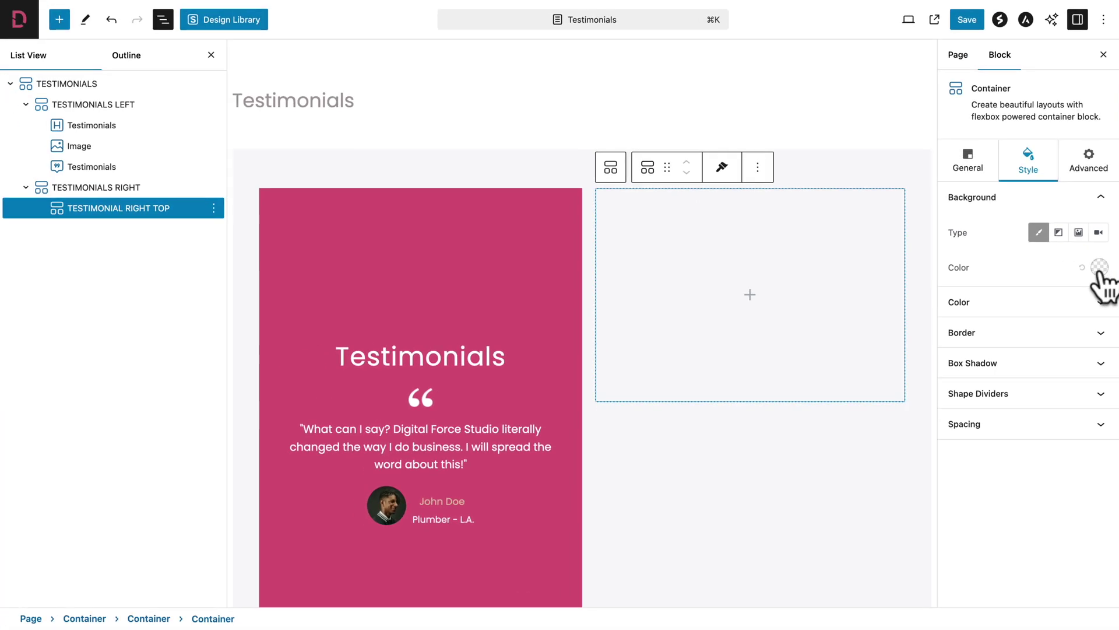
left_click(1071, 243)
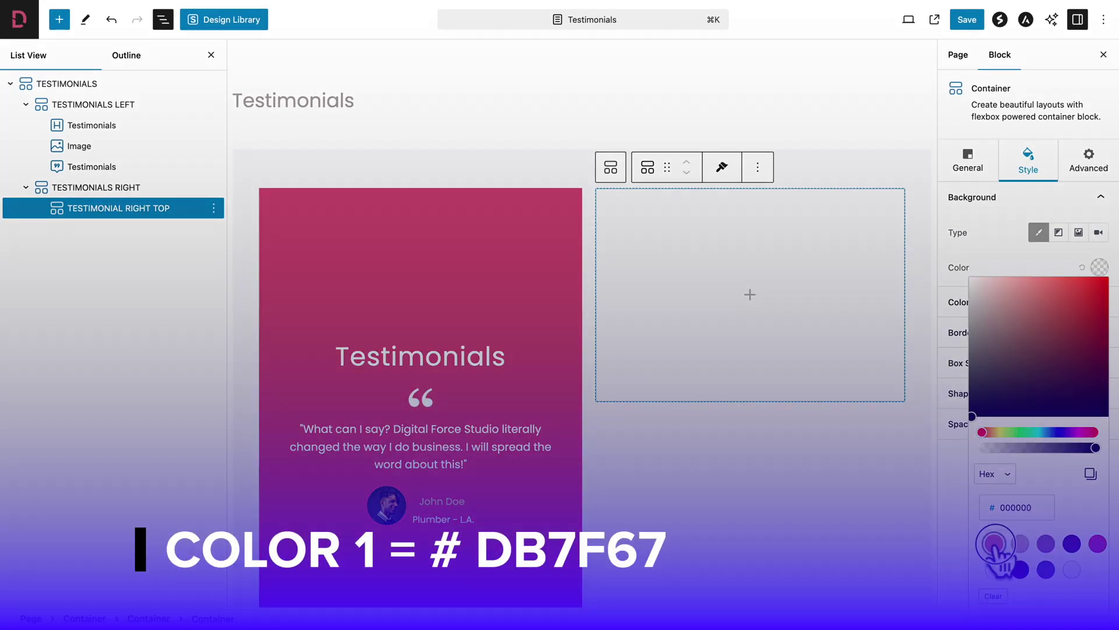
left_click(994, 543)
left_click(994, 231)
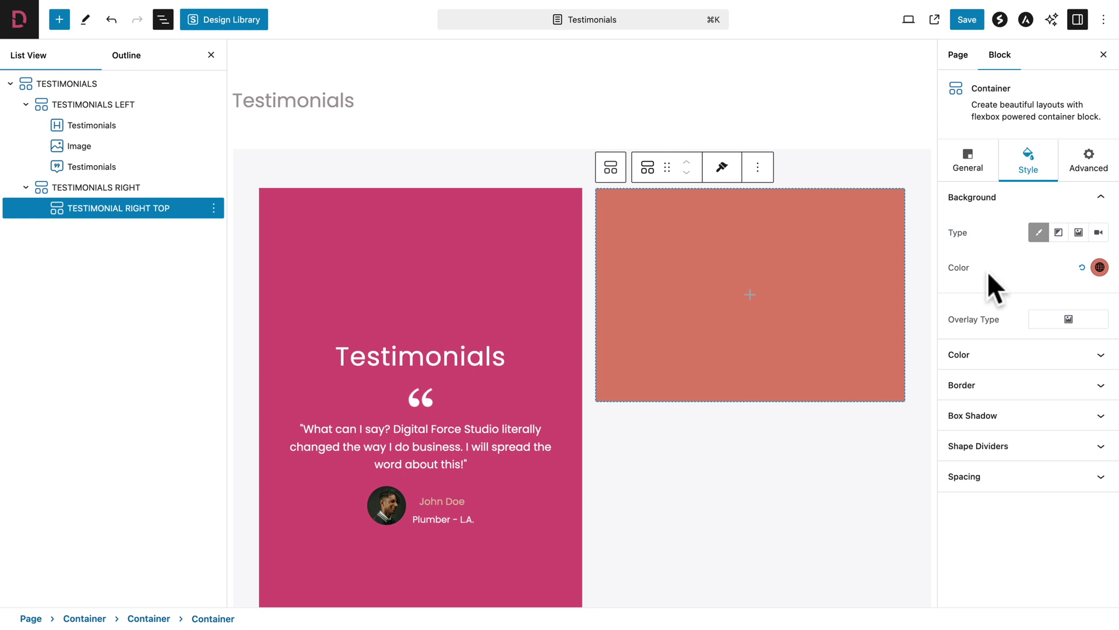
- Set the padding of the TESTIMONIAL RIGHT TOP container to 40 px on all four sides
left_click(965, 478)
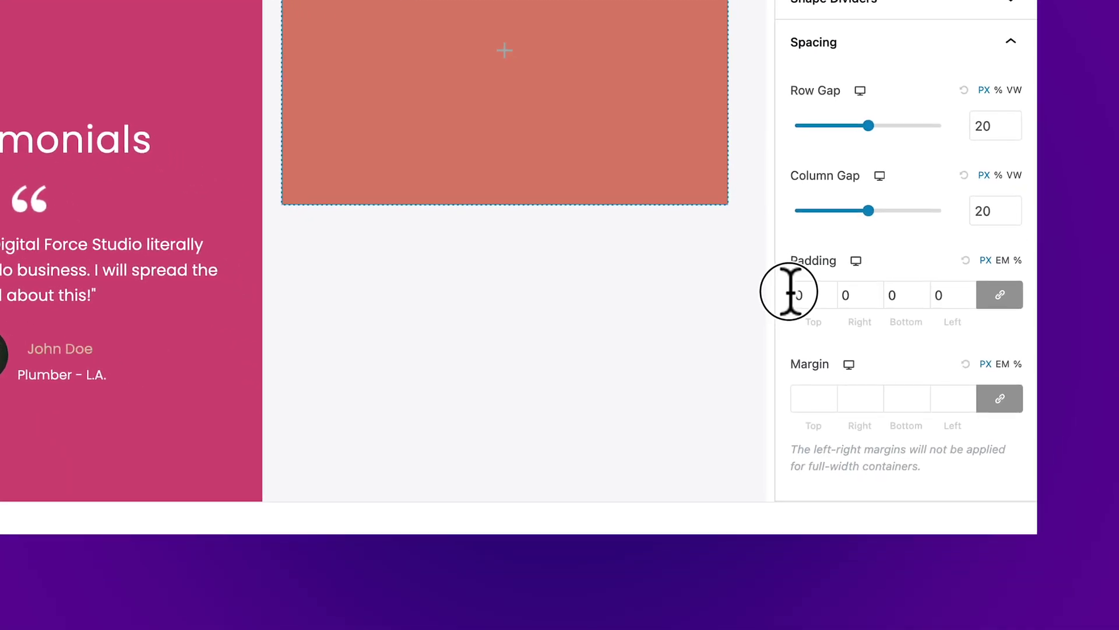
left_click(789, 292)
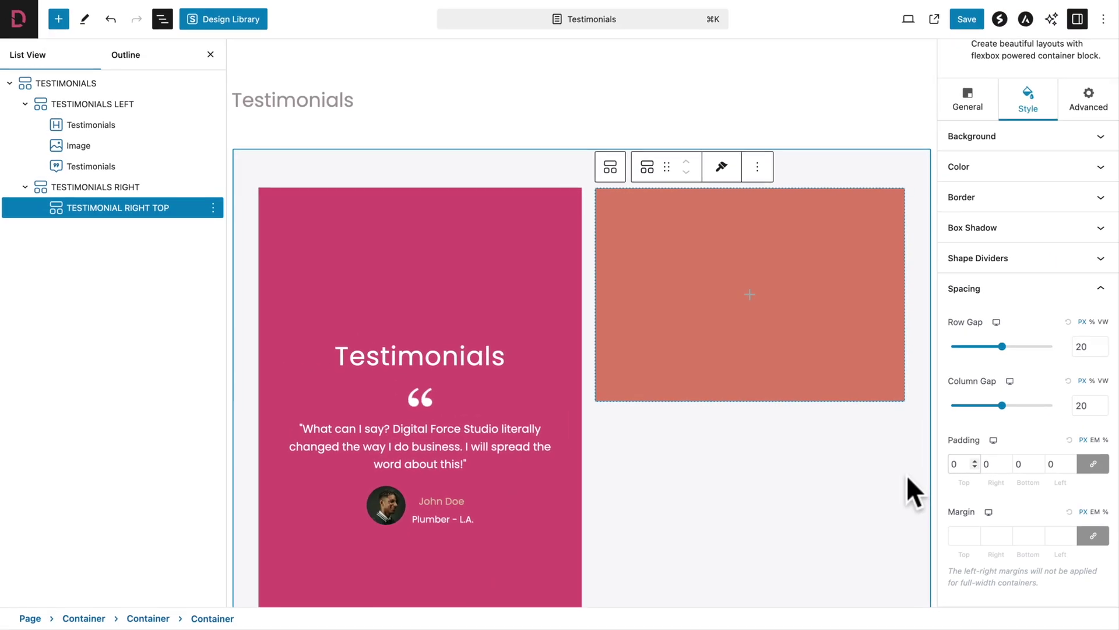
type("40")
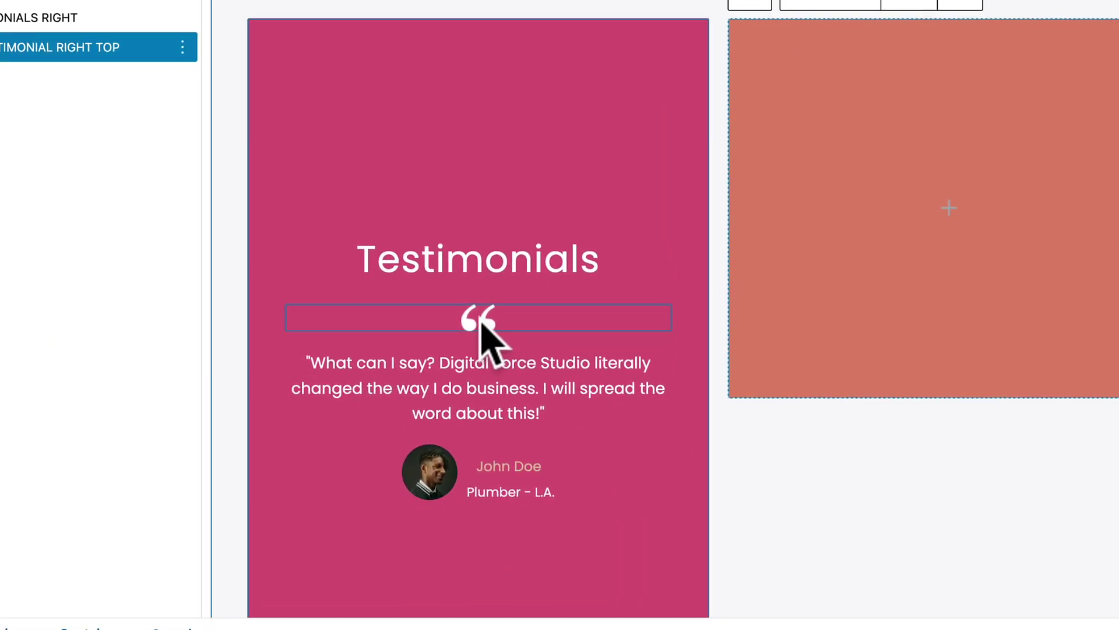
- Copy the quotation mark image block from TESTIMONIALS LEFT and paste it into the TESTIMONIAL RIGHT TOP container
left_click(481, 322)
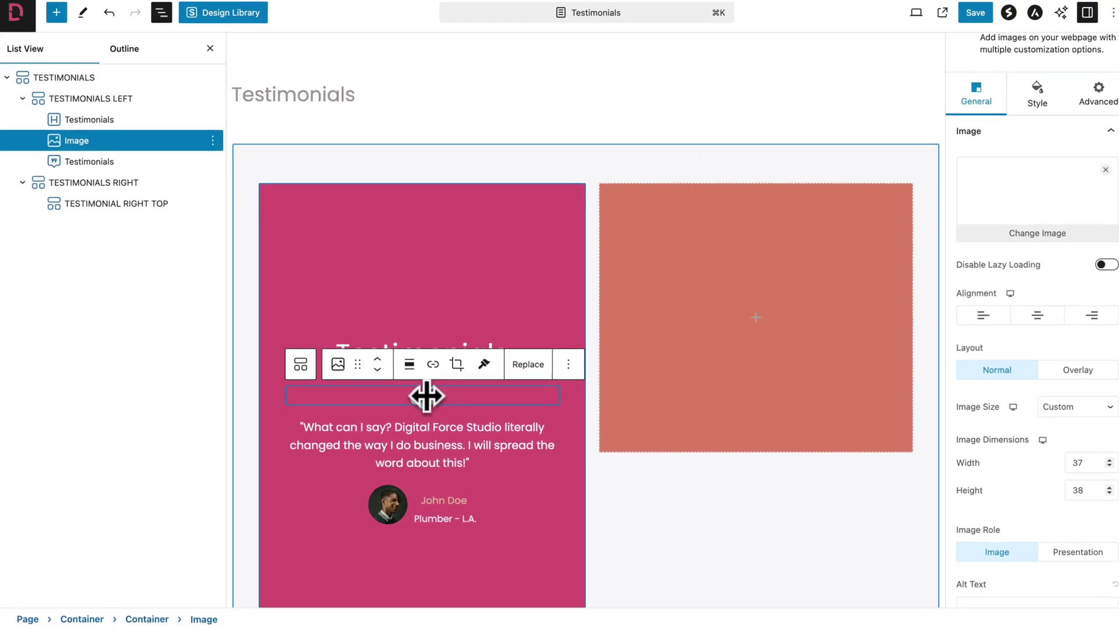
left_click(565, 369)
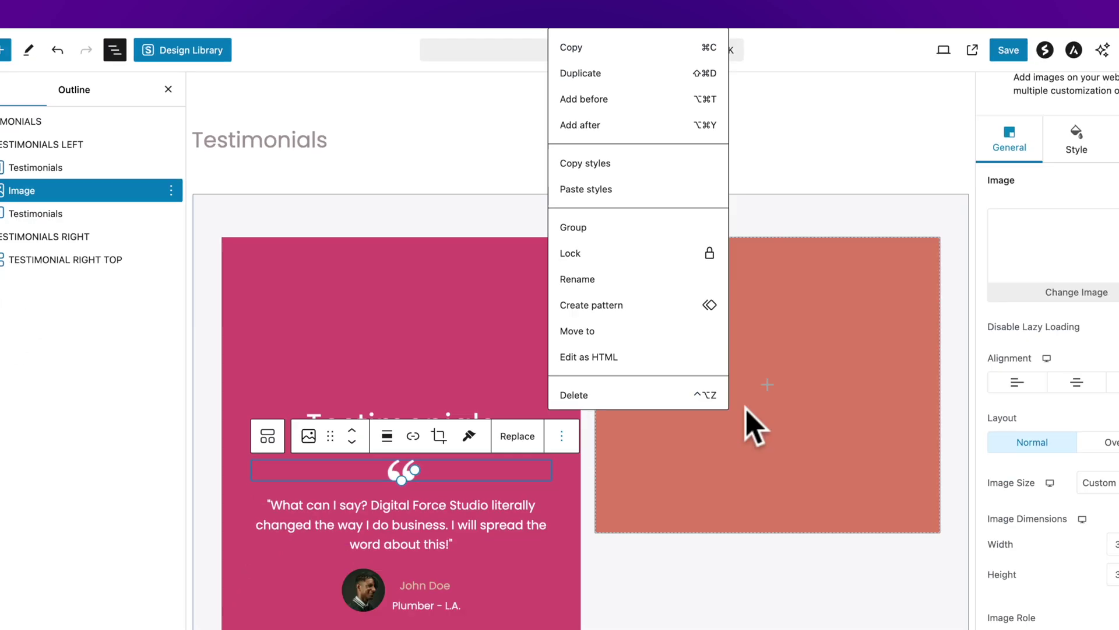
left_click(747, 411)
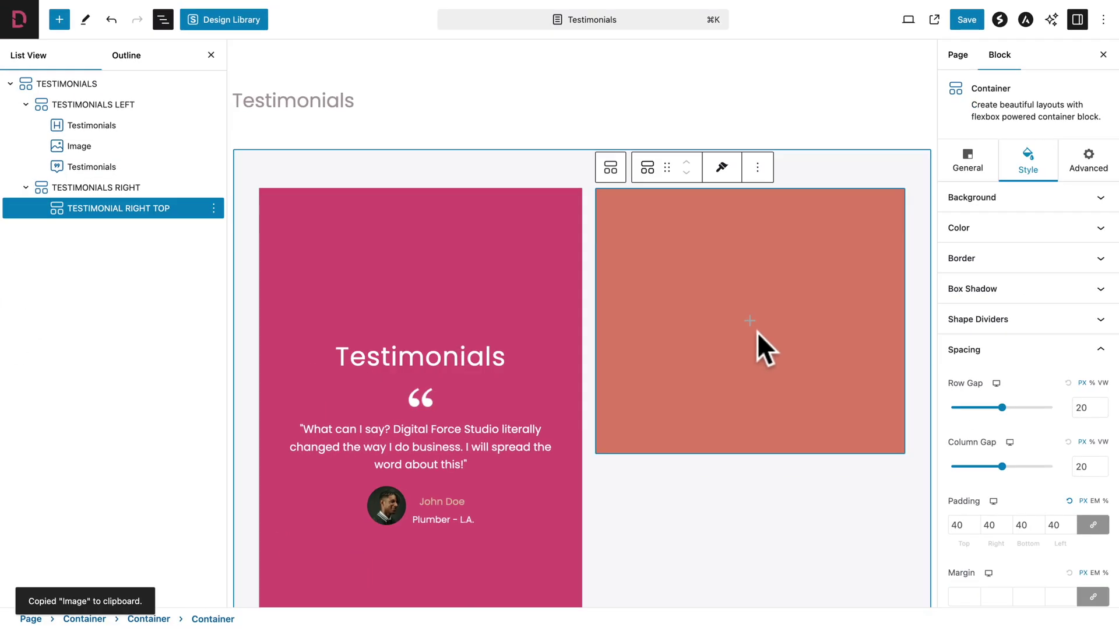
left_click(750, 319)
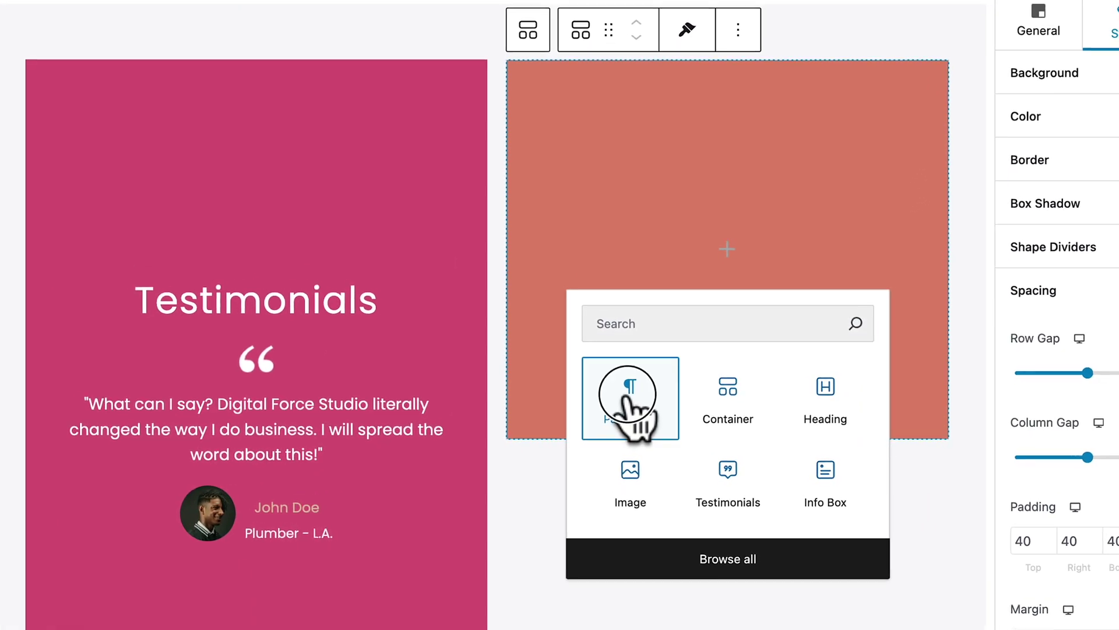
left_click(681, 418)
right_click(609, 252)
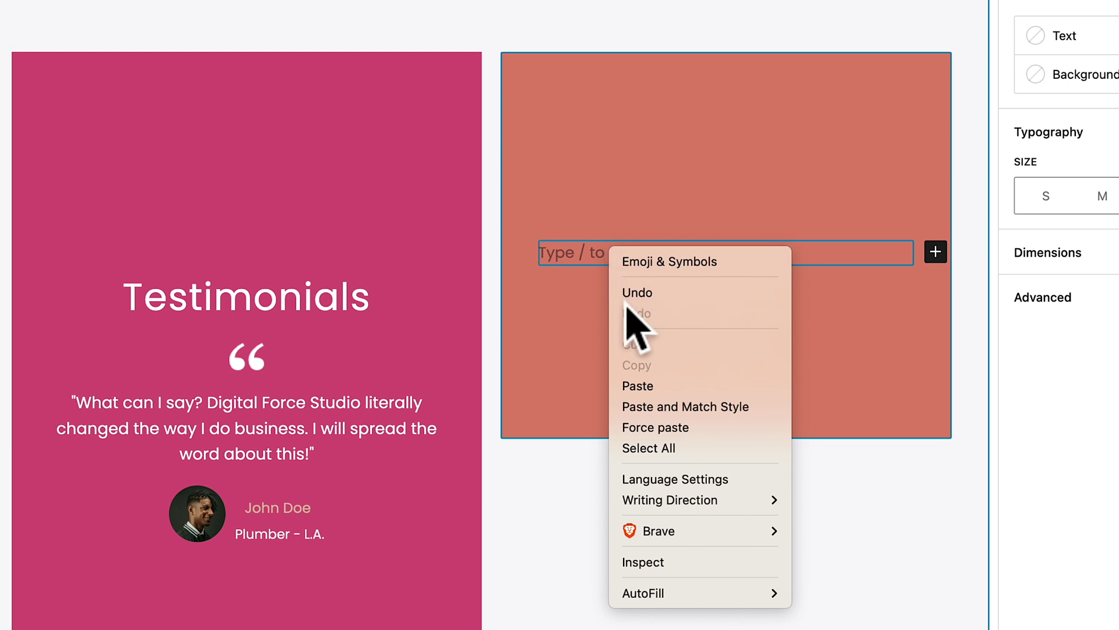
left_click(633, 385)
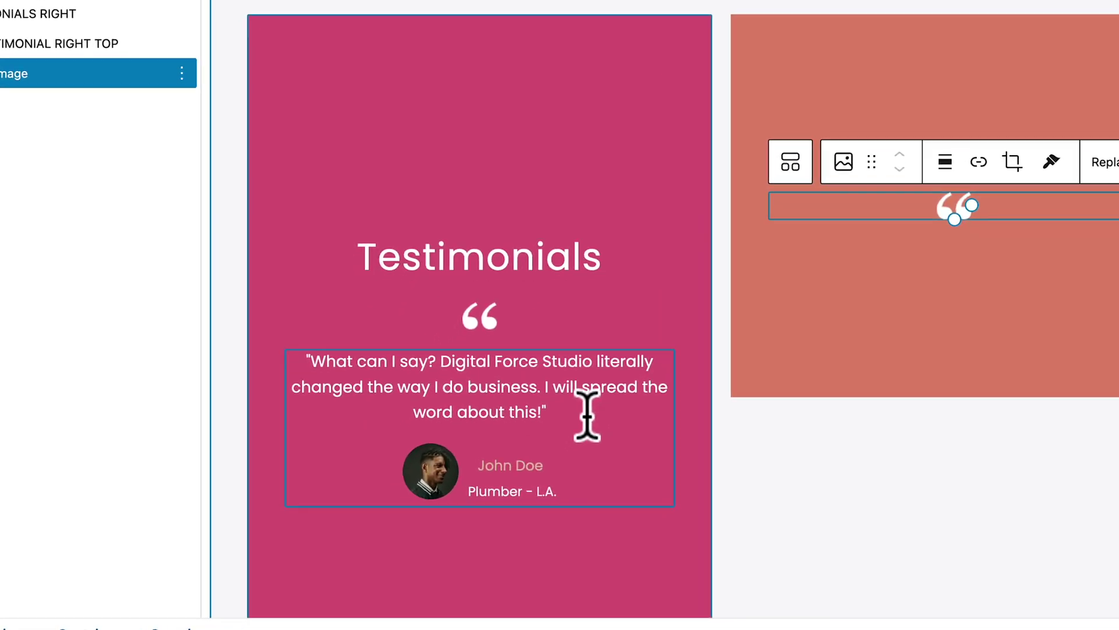
- Copy the Testimonials block from TESTIMONIALS LEFT and paste it below the quotation mark image in the TESTIMONIAL RIGHT TOP container
left_click(495, 466)
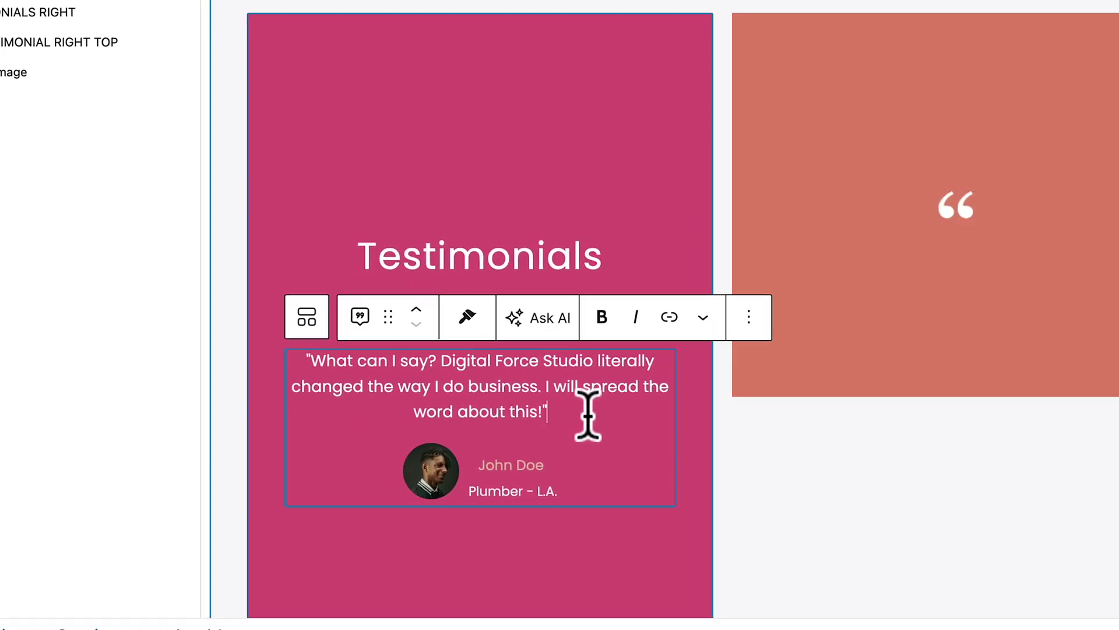
left_click(753, 315)
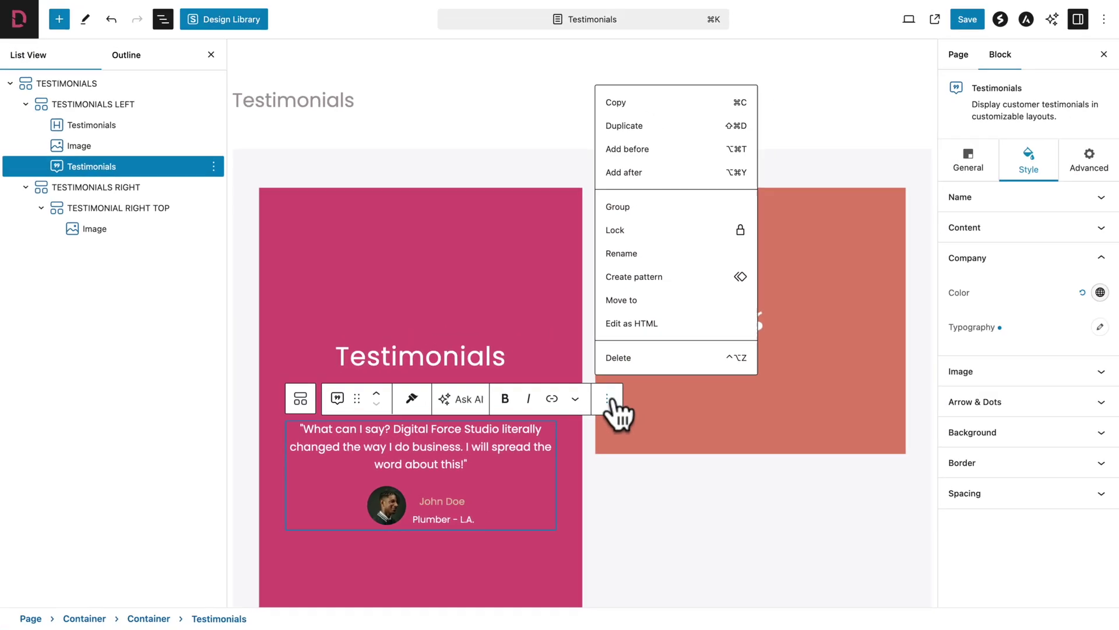
left_click(617, 104)
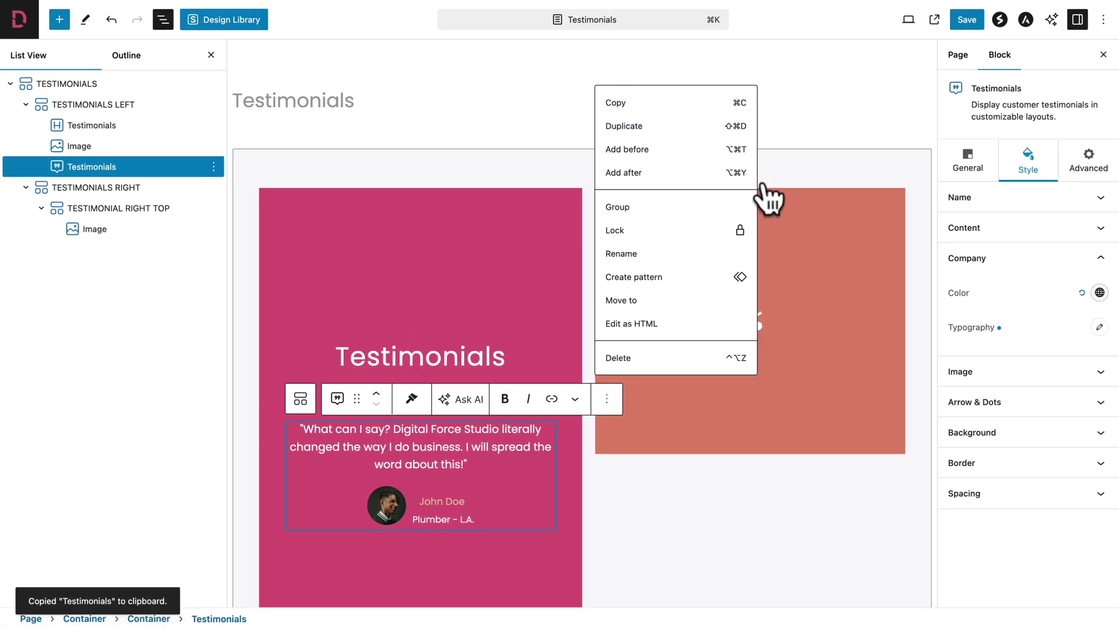
left_click(803, 256)
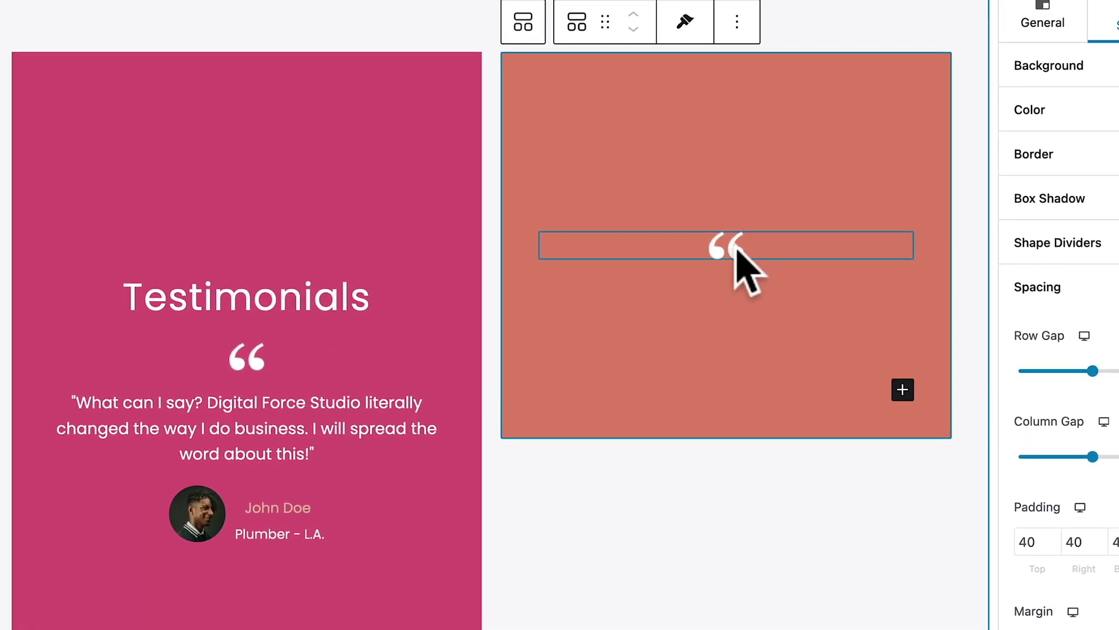
left_click(736, 249)
left_click(945, 202)
left_click(947, 368)
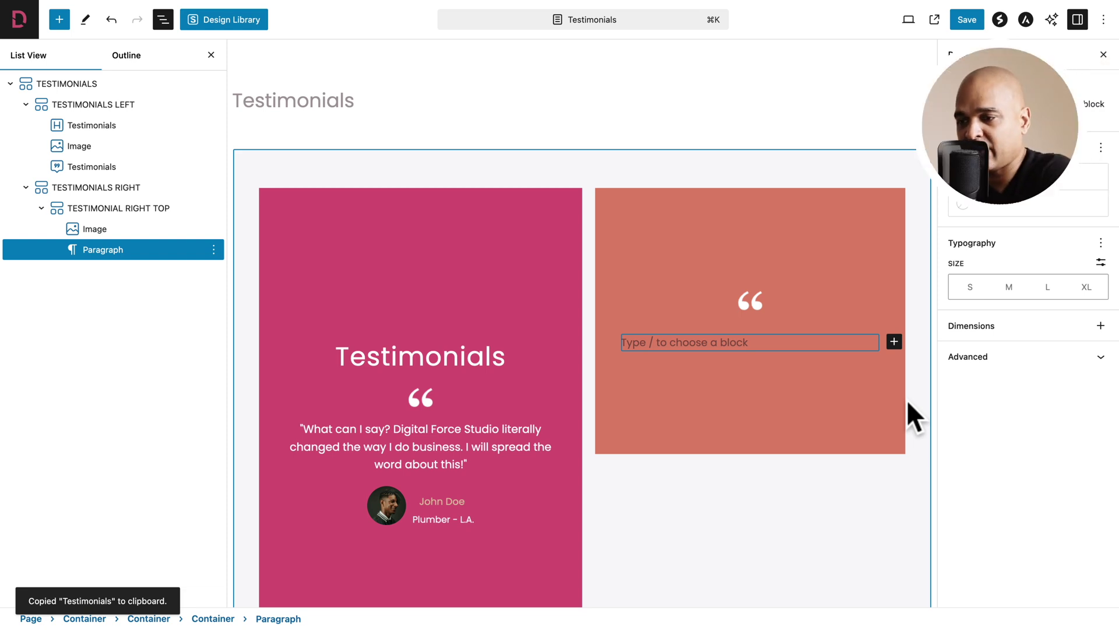
right_click(748, 339)
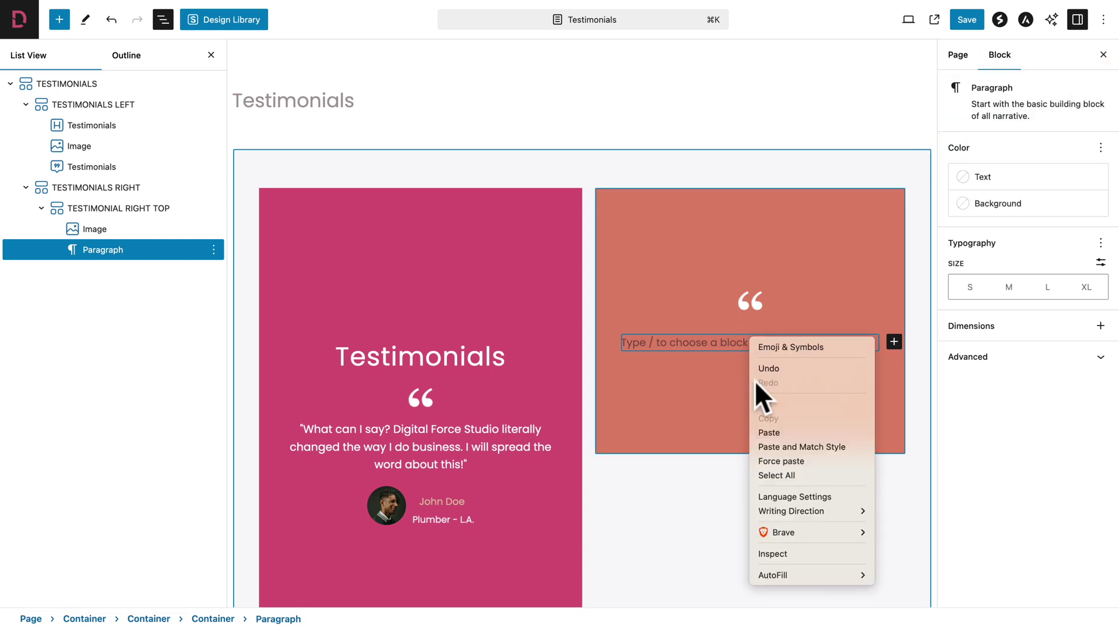
left_click(766, 432)
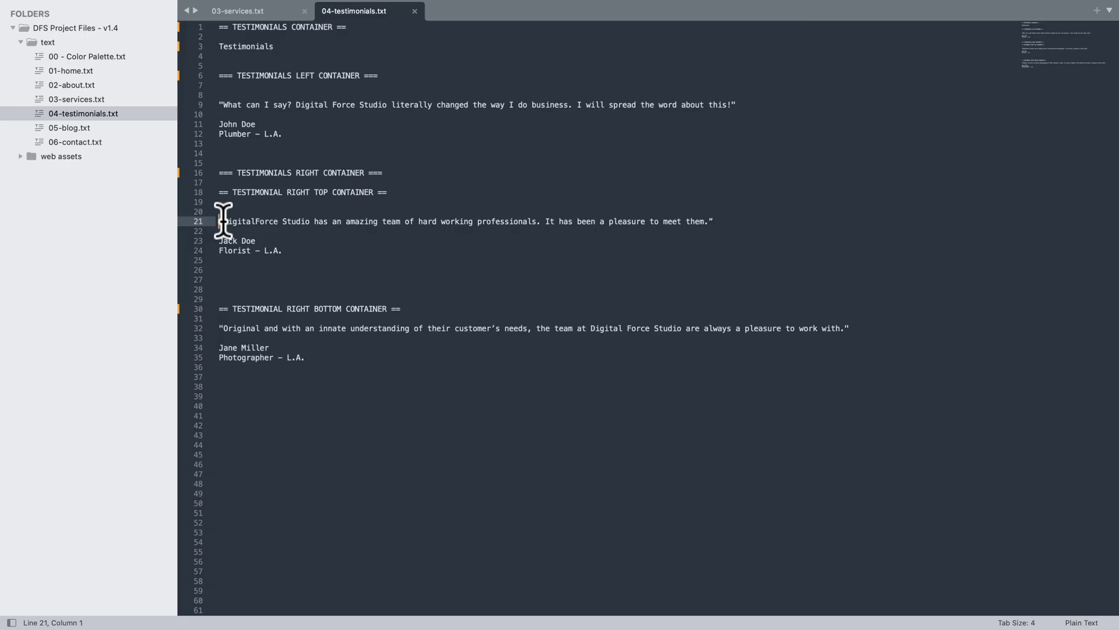
- Replace the pasted testimonial's quote with the right top text from 04-testimonials.txt, beginning “DigitalForce Studio has an amazing team of hard working professionals.”
key("super+shift+Right")
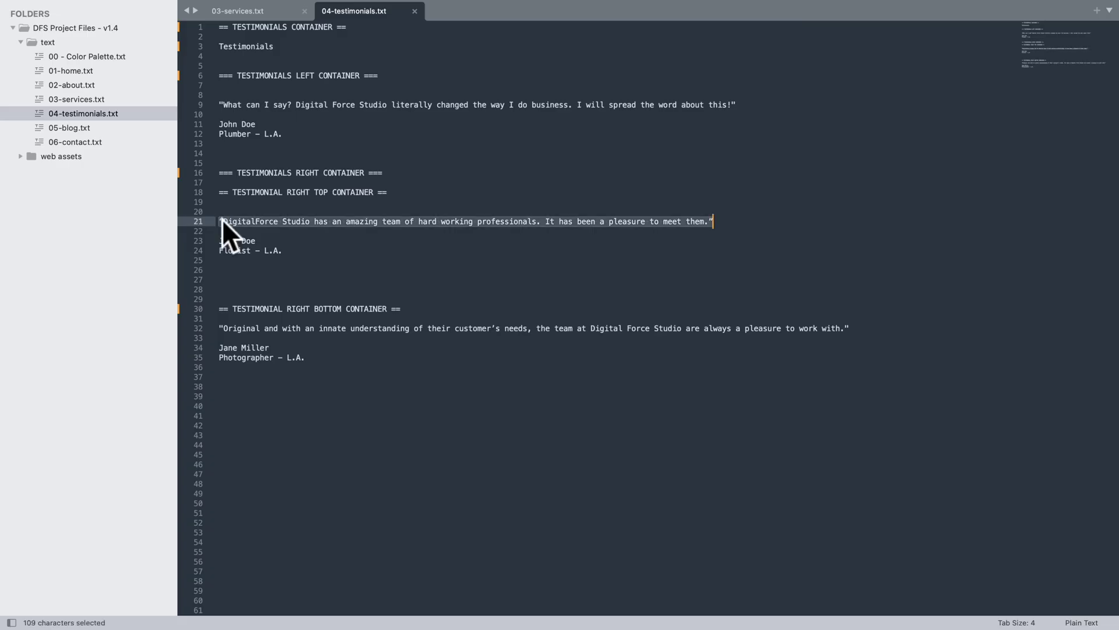
key("super+c")
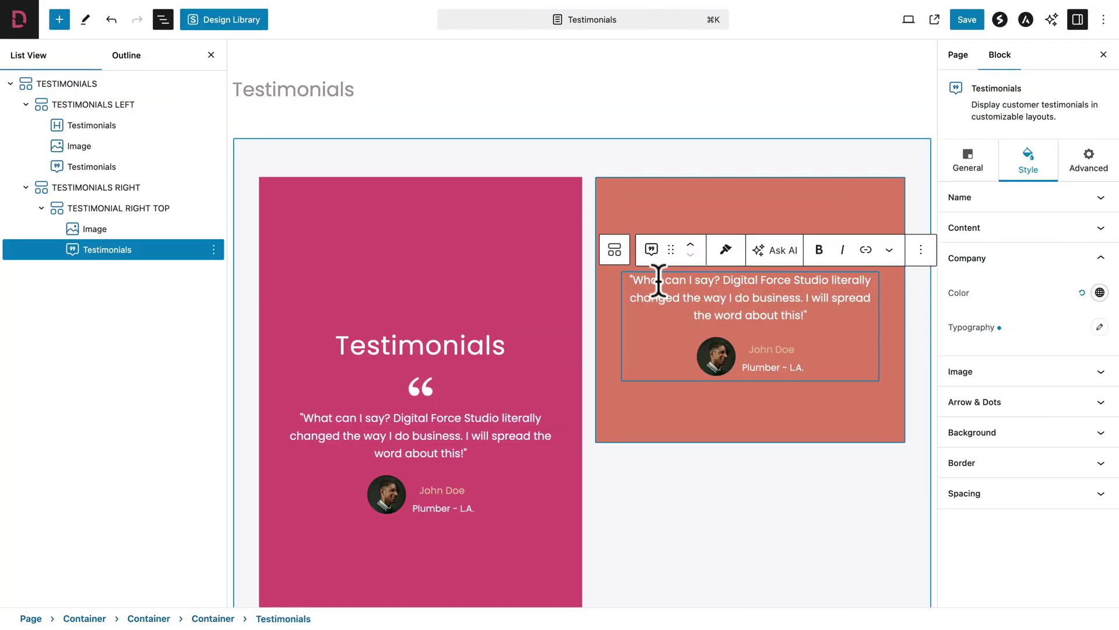
triple_click(659, 281)
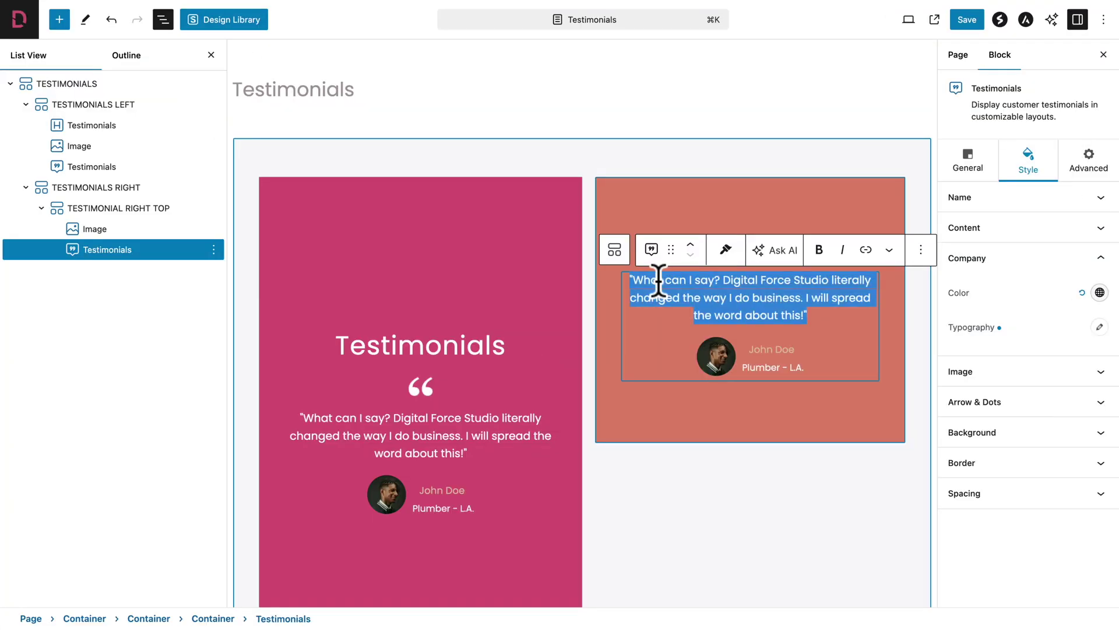
key("super+v")
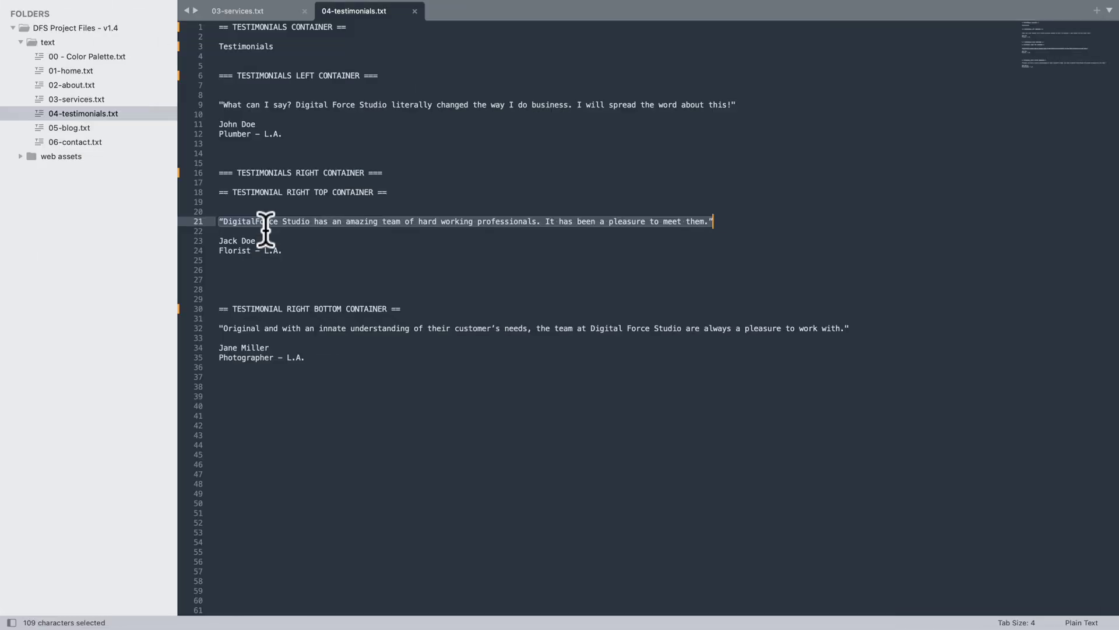
- Replace the author's name and company line in the right top testimonial with the name and "Florist – L.A." from 04-testimonials.txt
left_click_drag(263, 231, 262, 236)
key("shift+Down")
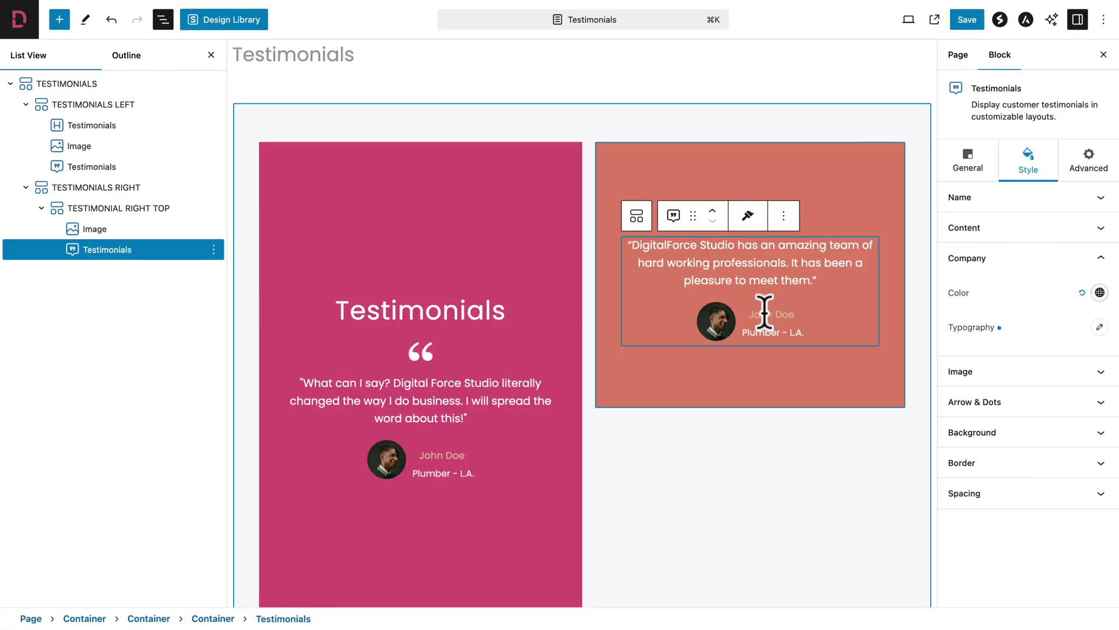
triple_click(762, 313)
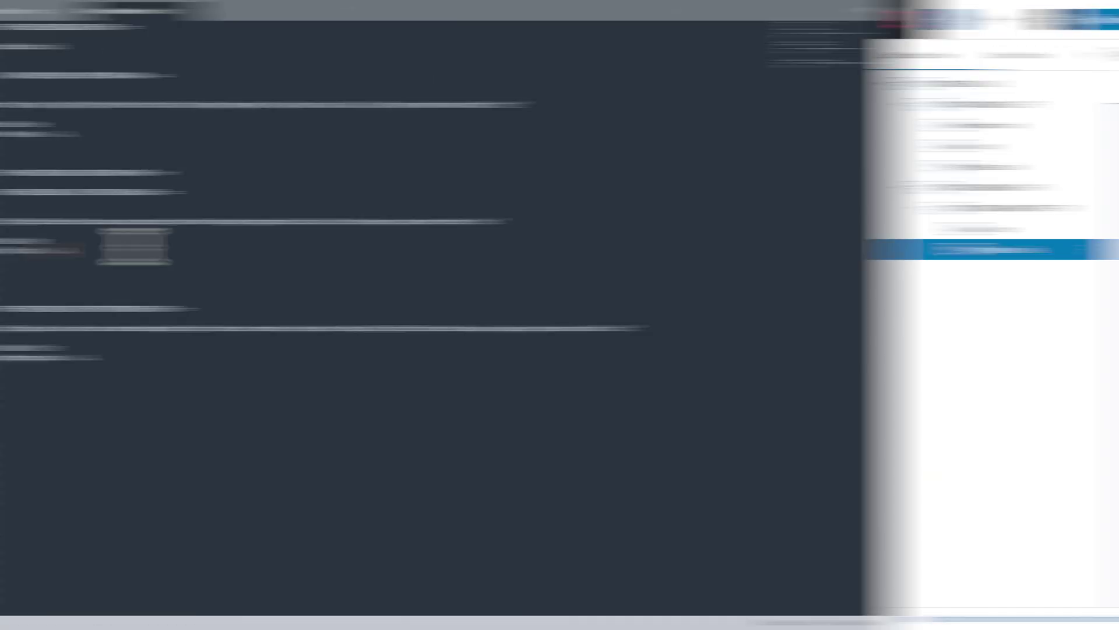
key("shift+Home")
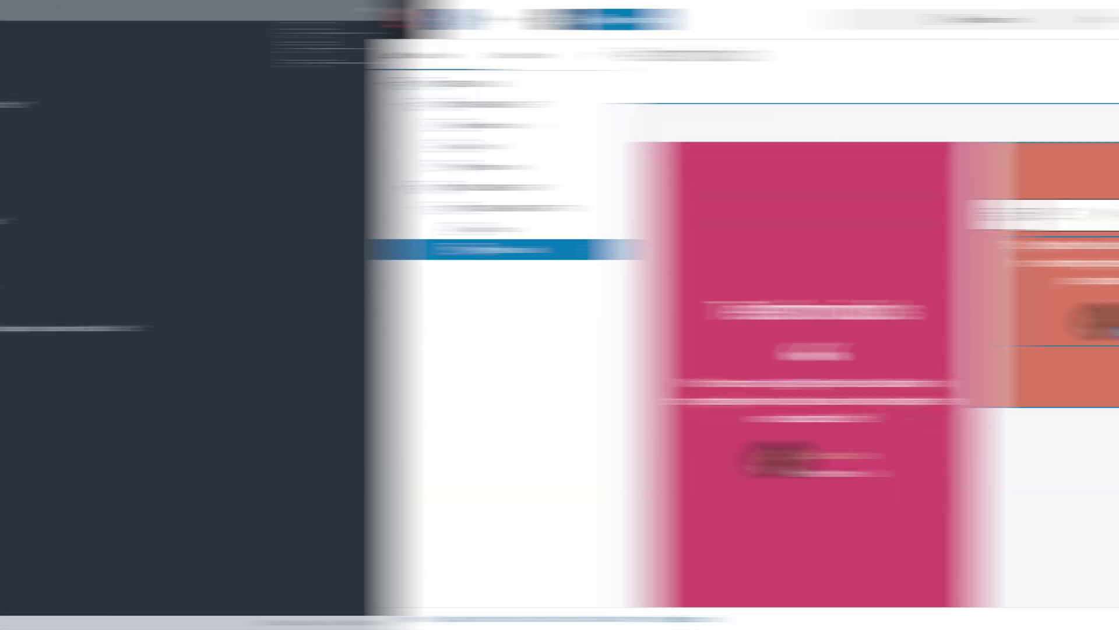
triple_click(770, 332)
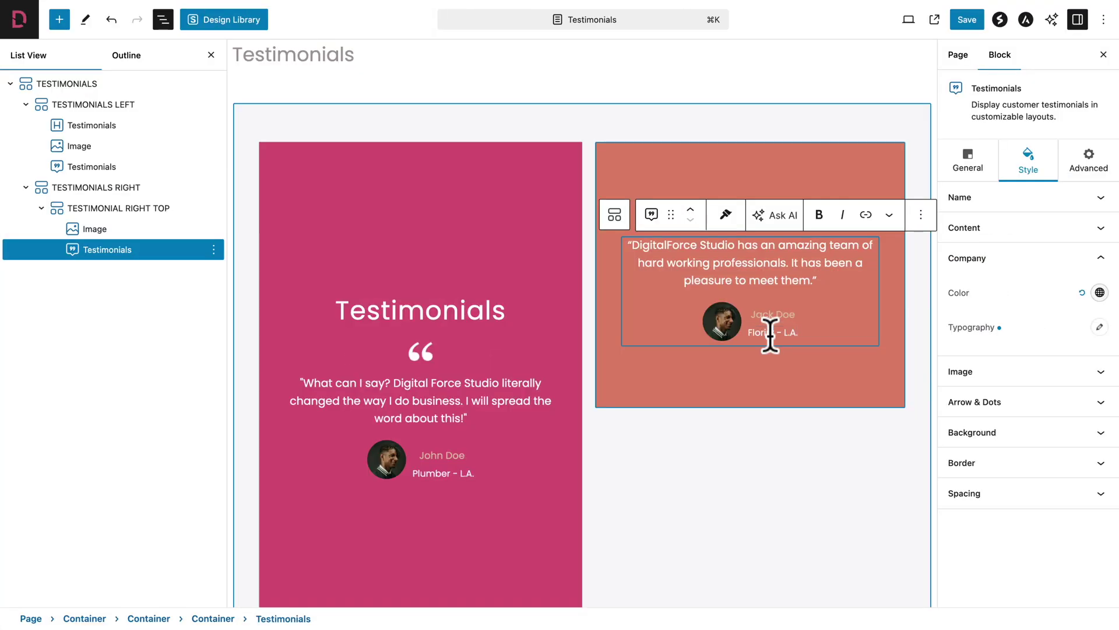
- Change the right top testimonial's image to avatar_1.jpg from the media library
left_click(969, 166)
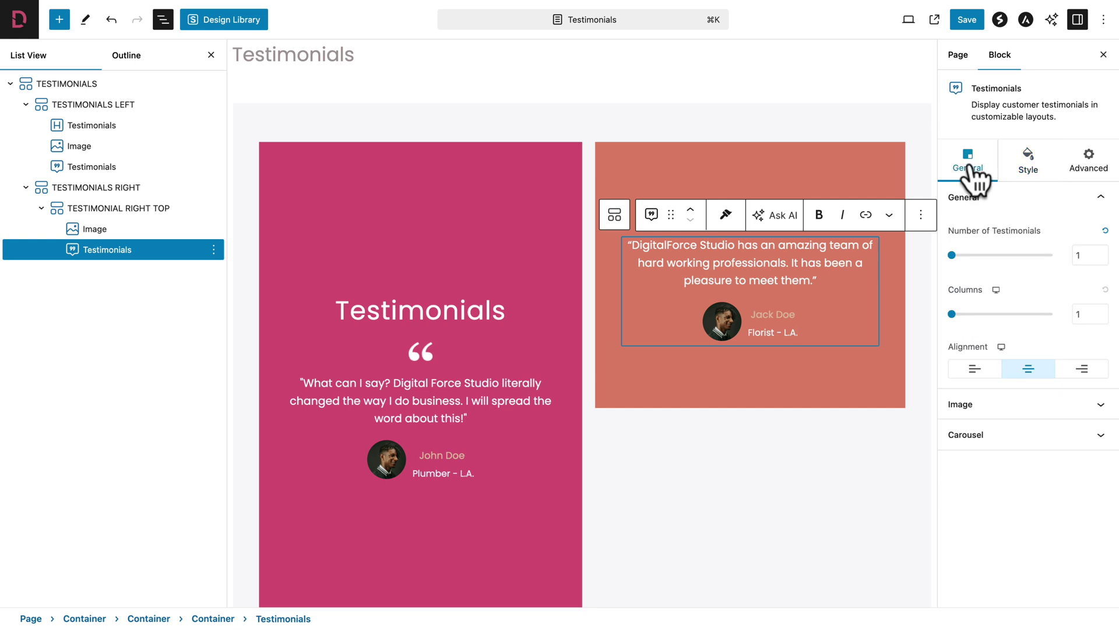
left_click(959, 404)
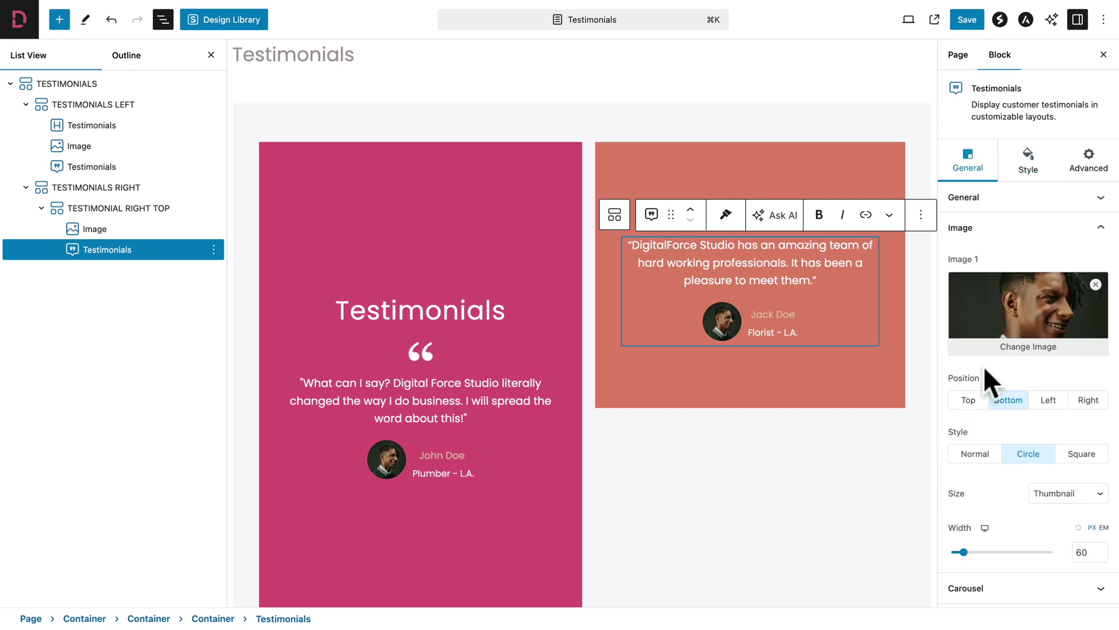
left_click(1005, 350)
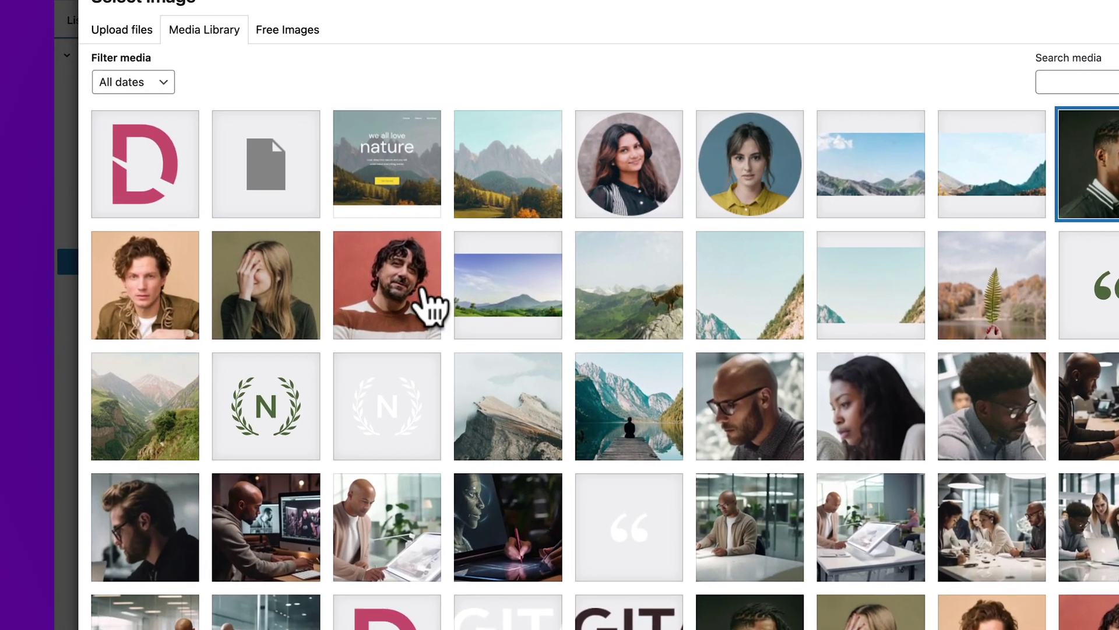
left_click(423, 290)
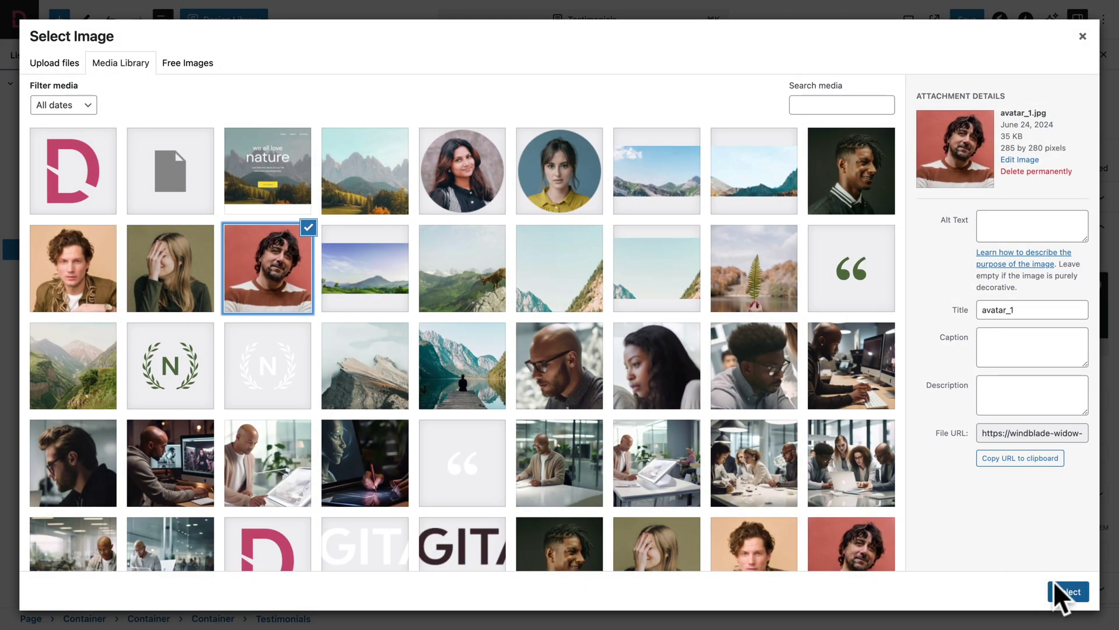
left_click(1062, 589)
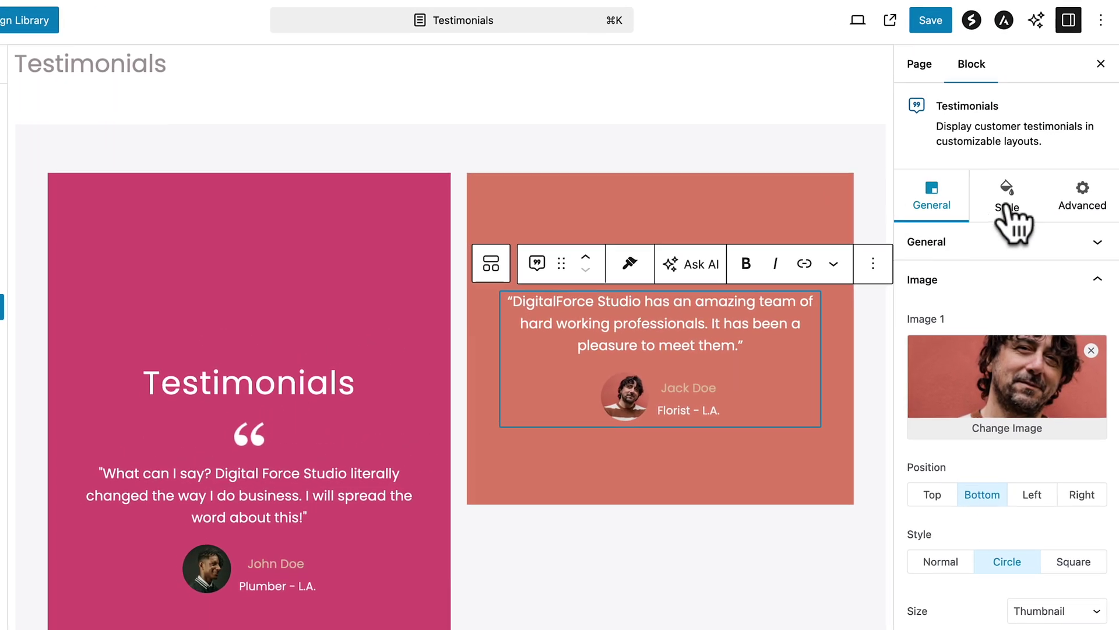
- Set the content font size of the right top testimonial to 15 px
left_click(1029, 165)
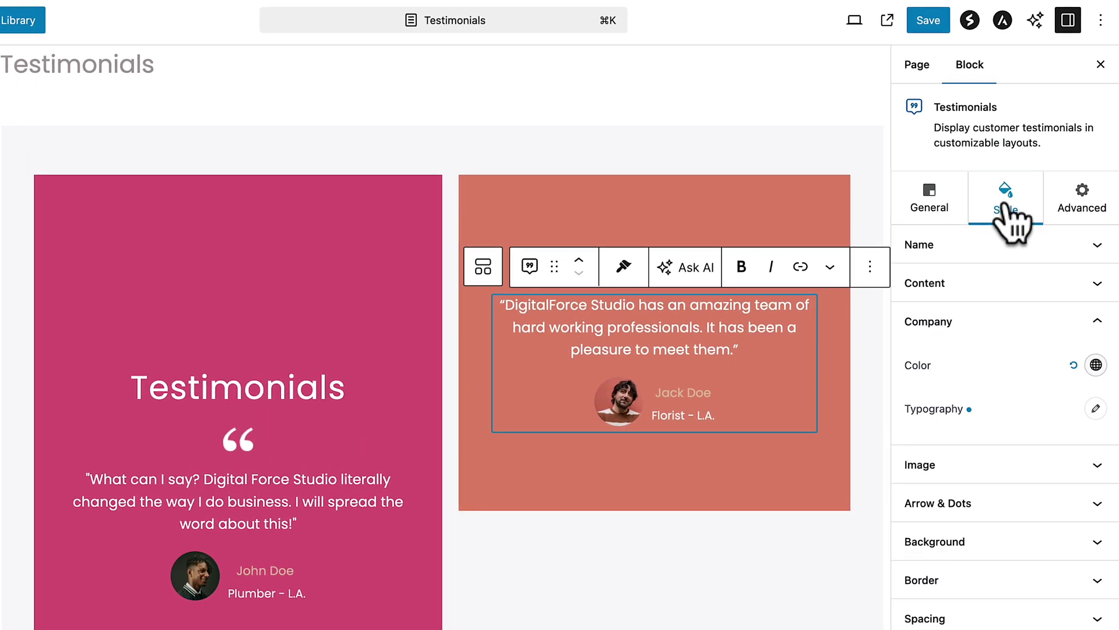
left_click(976, 285)
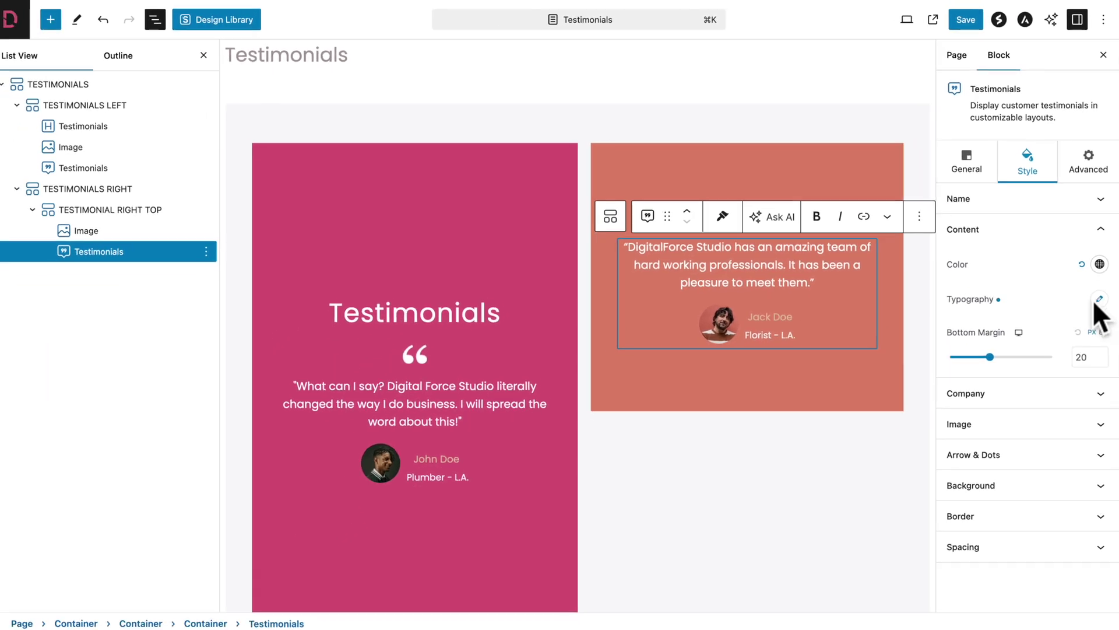
left_click(1099, 299)
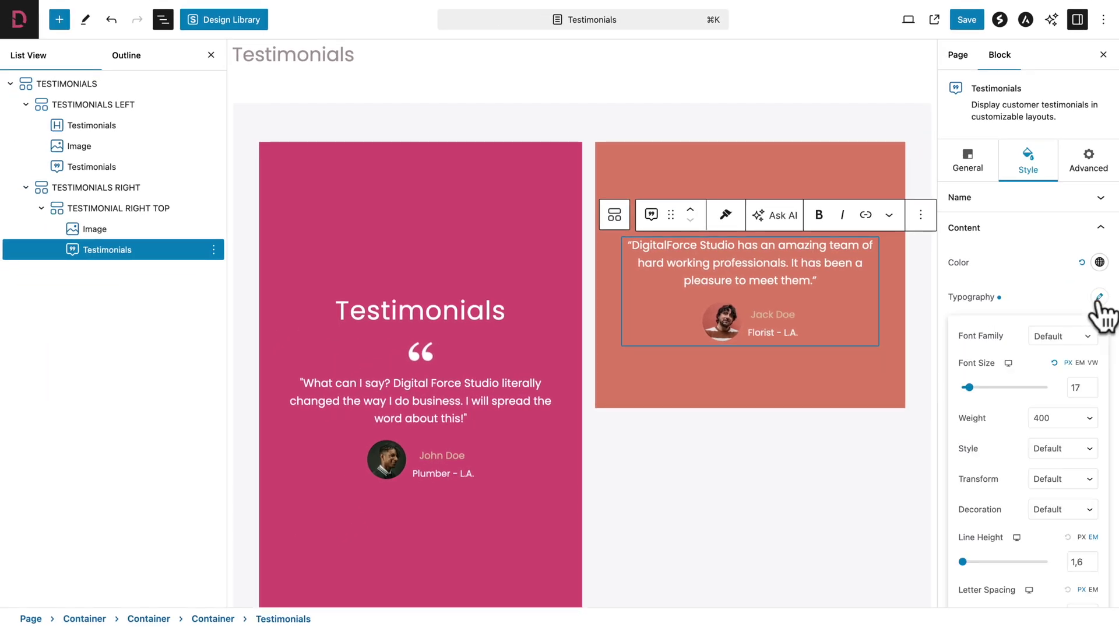
left_click(1093, 391)
left_click(1093, 390)
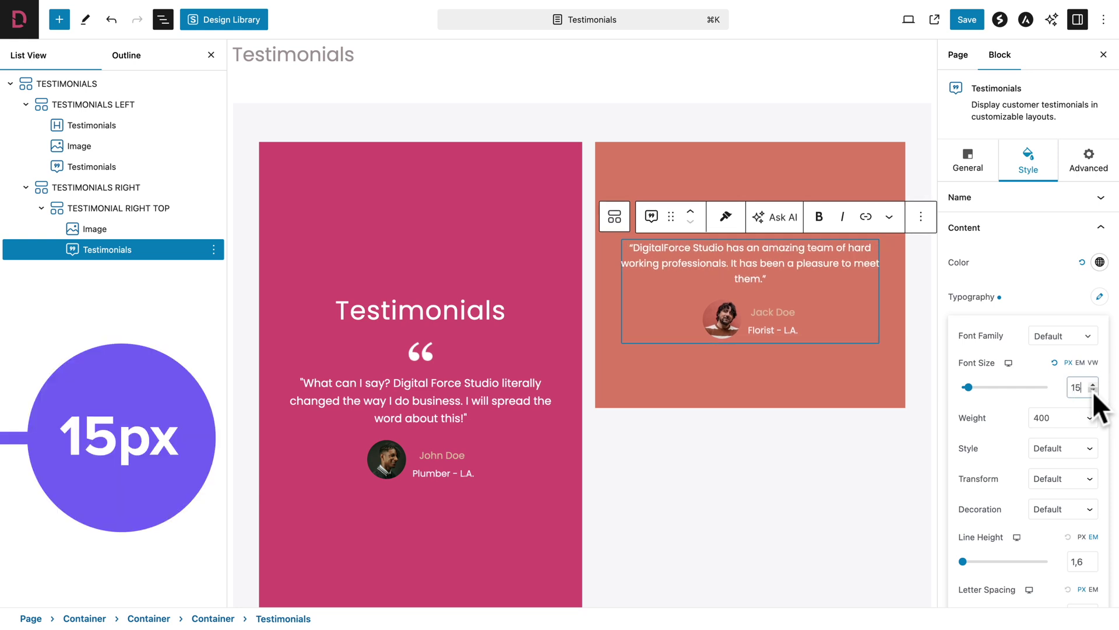
left_click(886, 433)
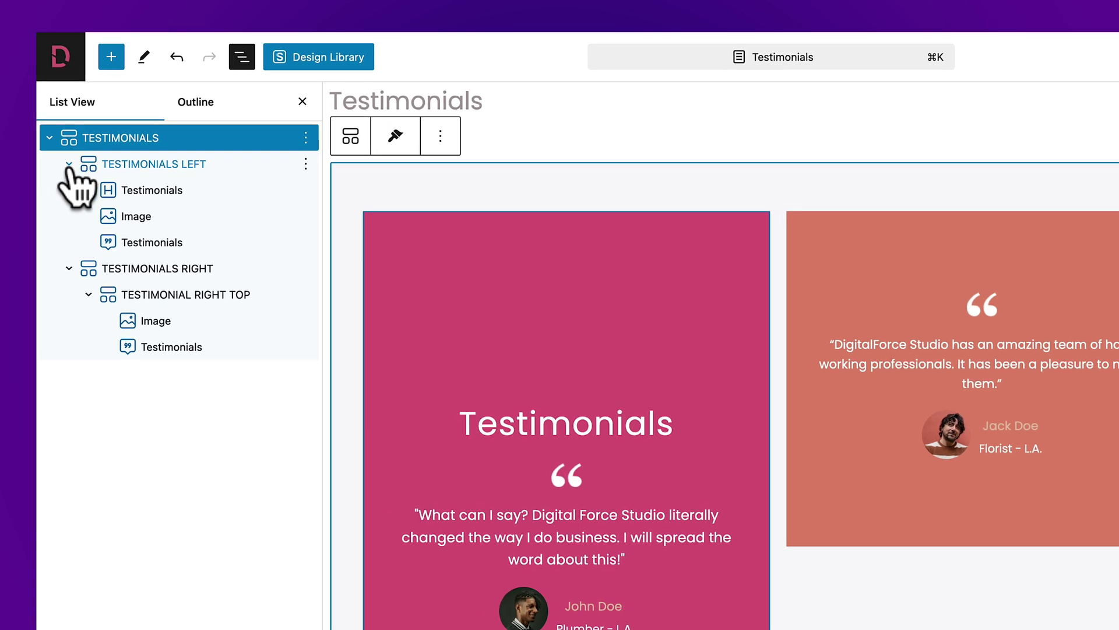
- Collapse the TESTIMONIALS LEFT and TESTIMONIAL RIGHT TOP containers in the block list and duplicate TESTIMONIAL RIGHT TOP
left_click(69, 165)
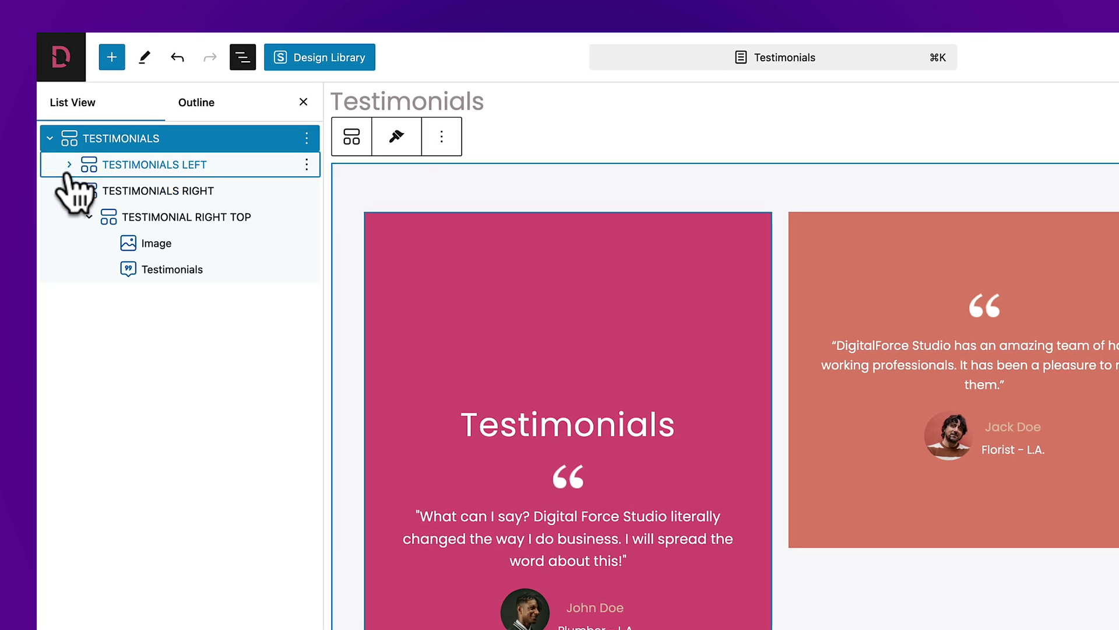
left_click(89, 216)
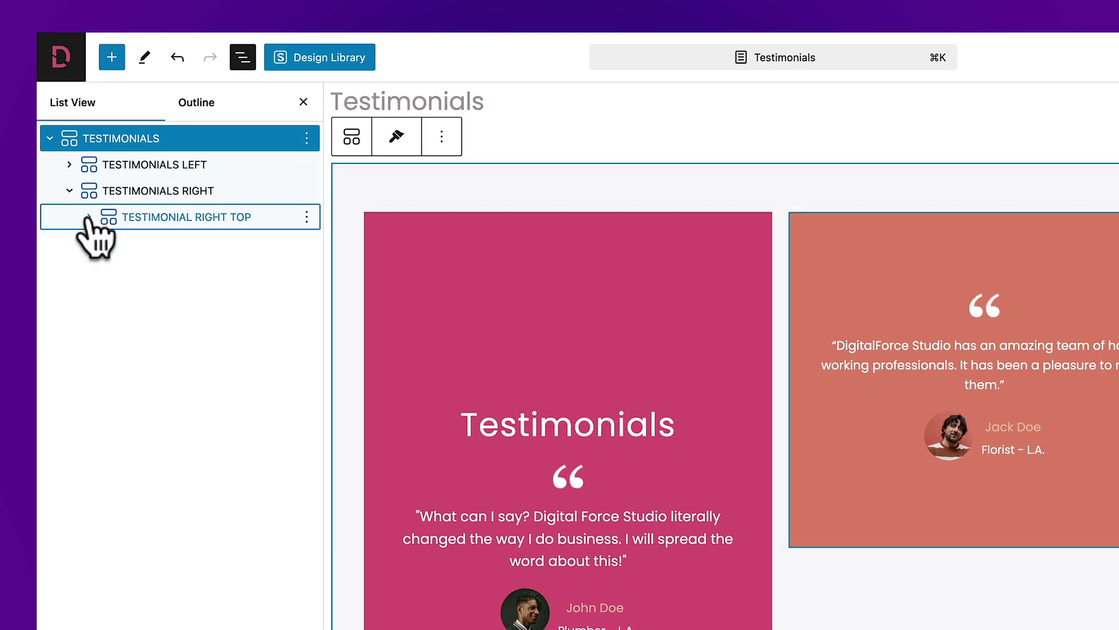
left_click(185, 217)
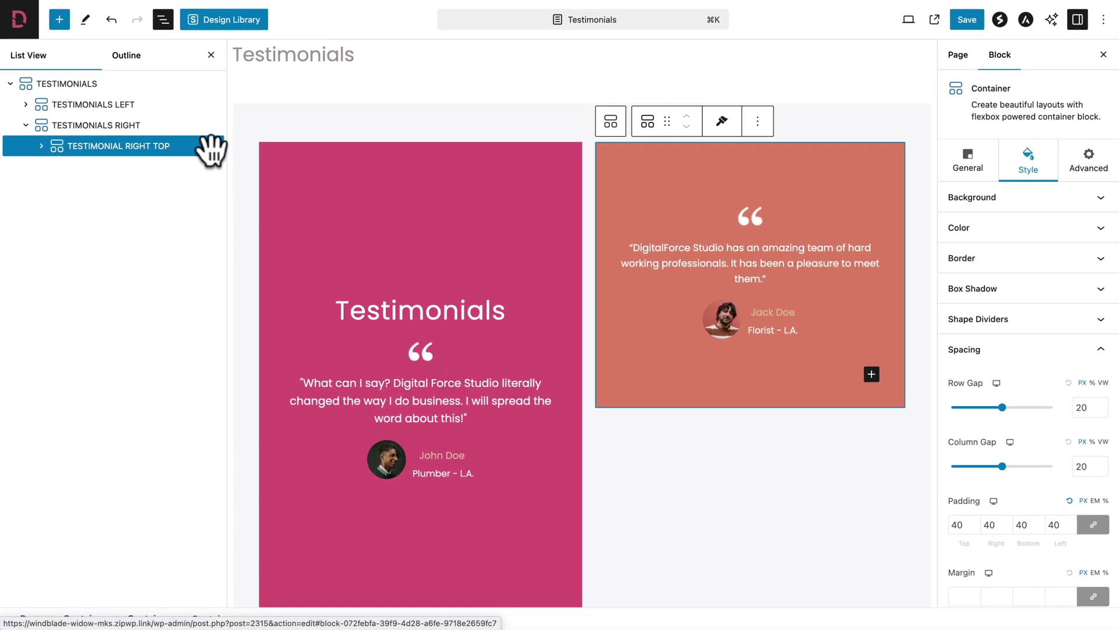
left_click(214, 146)
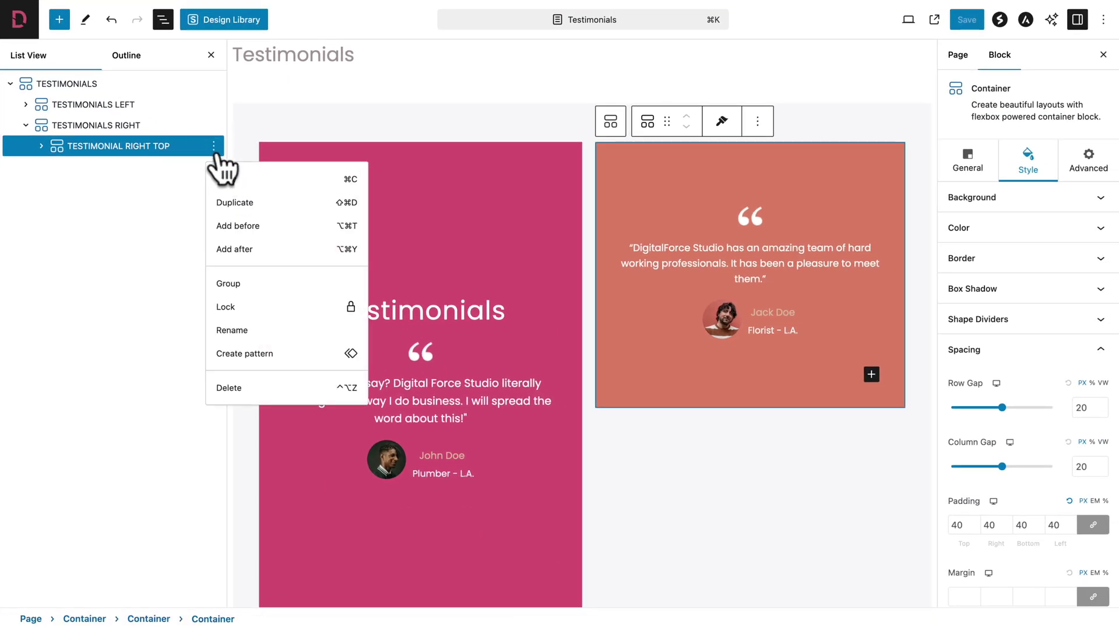
left_click(221, 203)
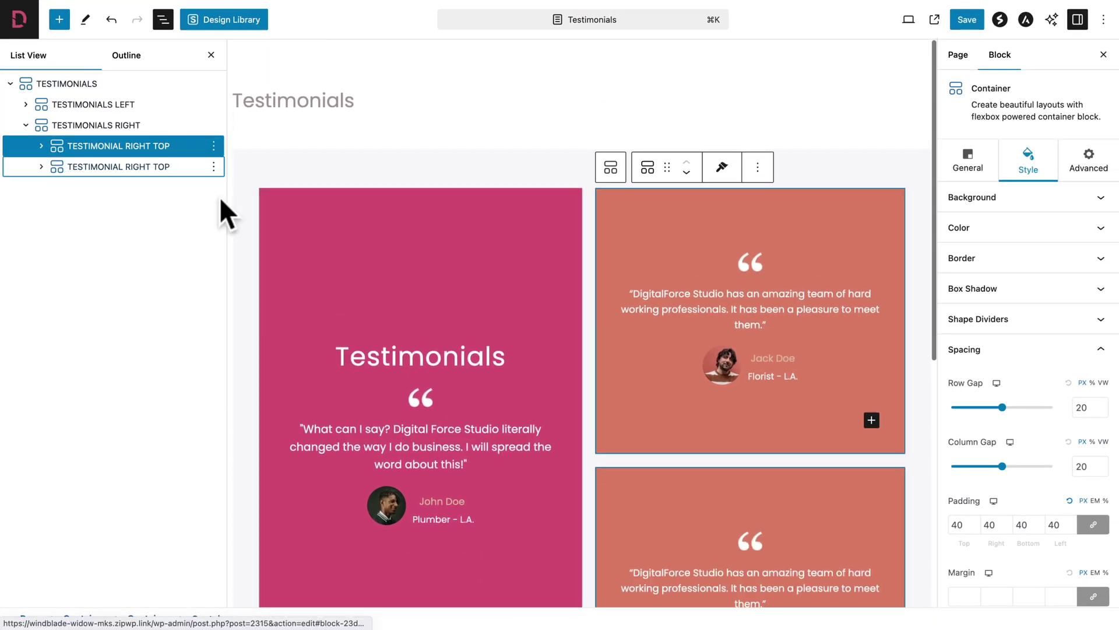
- Rename the duplicated lower container as TESTIMONIAL RIGHT BOTTOM
left_click(166, 166)
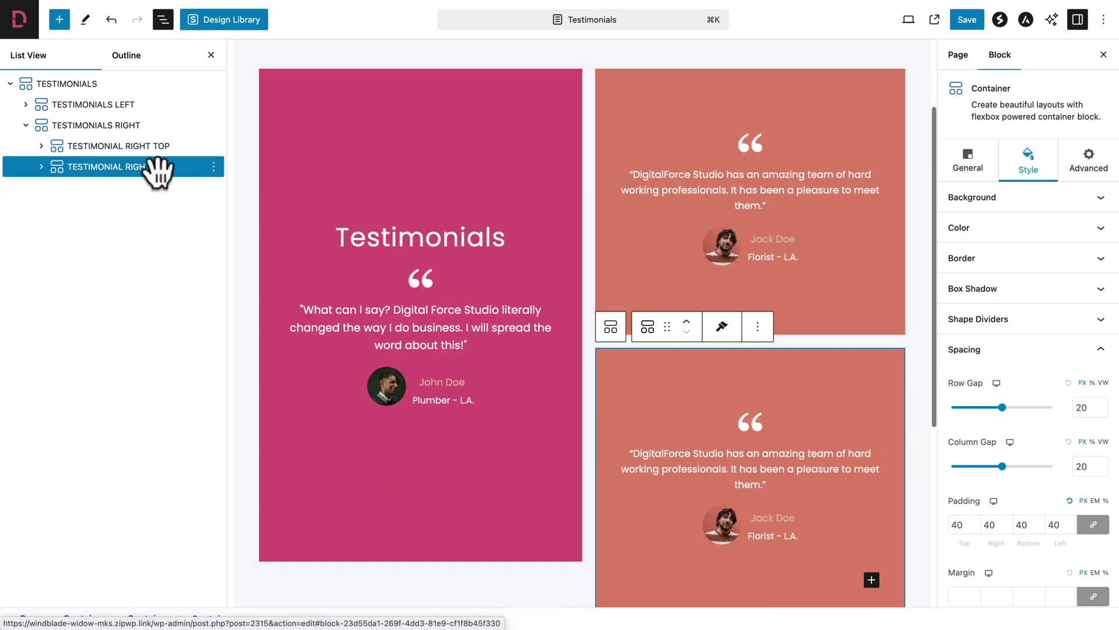
left_click(214, 167)
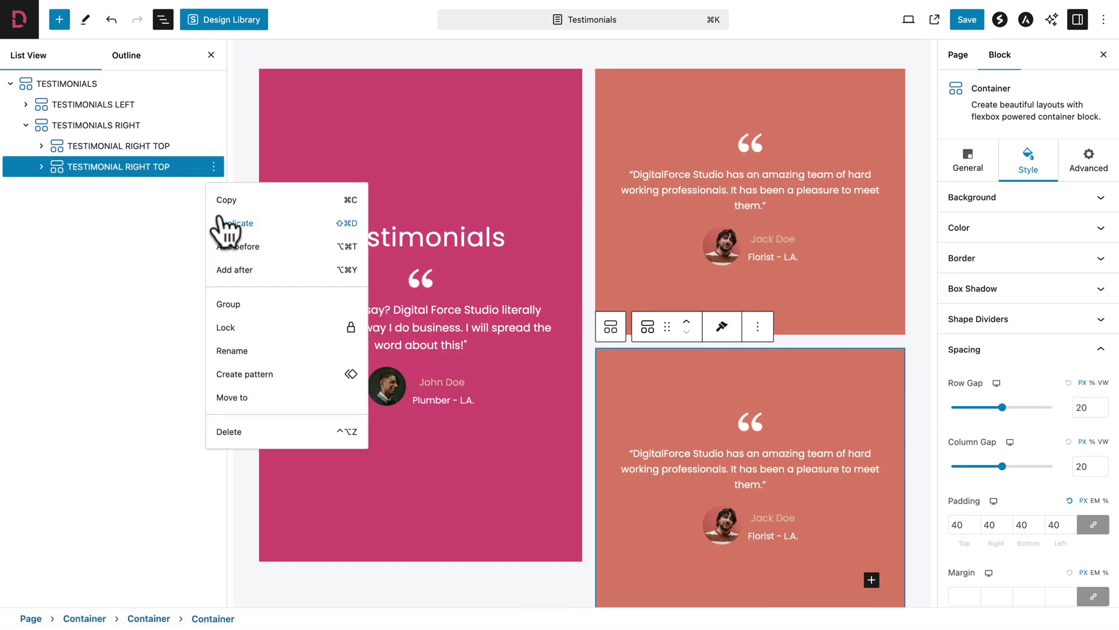
left_click(233, 350)
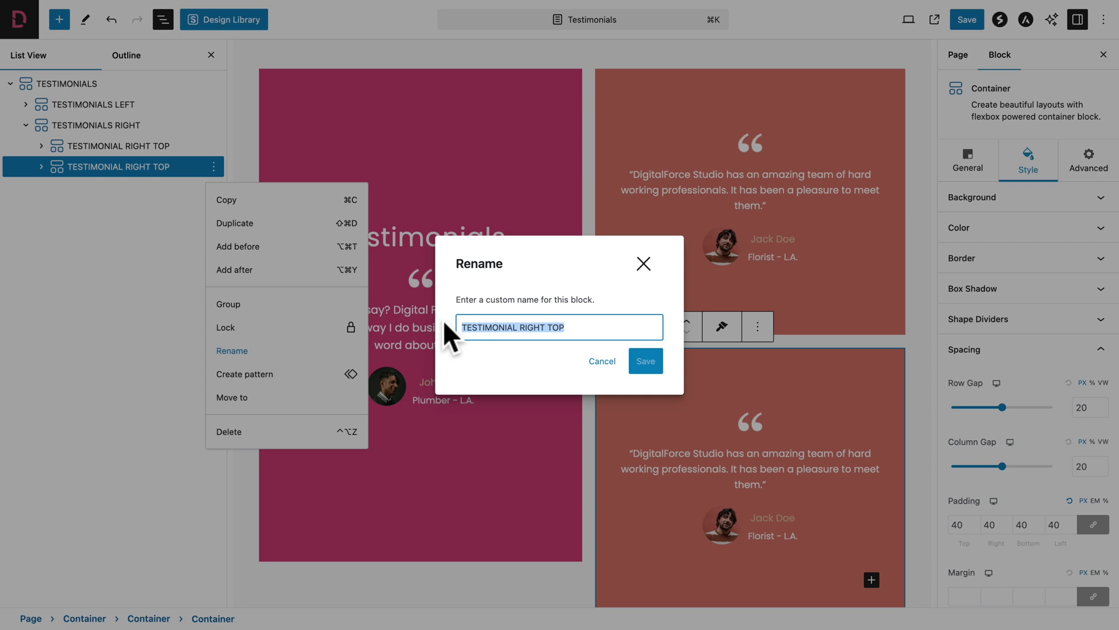
double_click(557, 325)
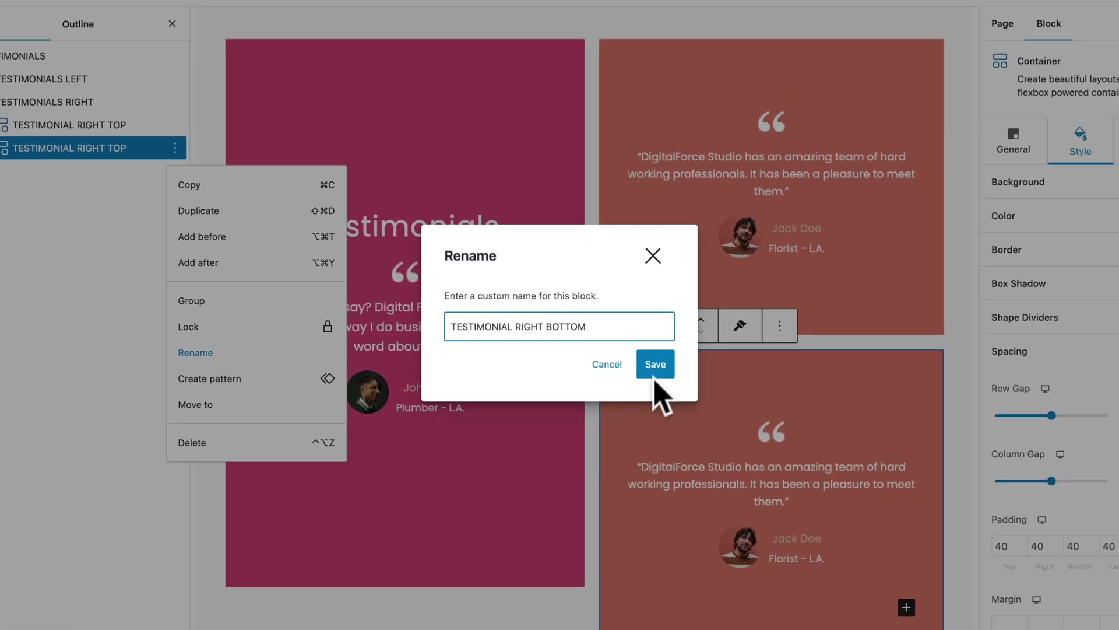
left_click(685, 373)
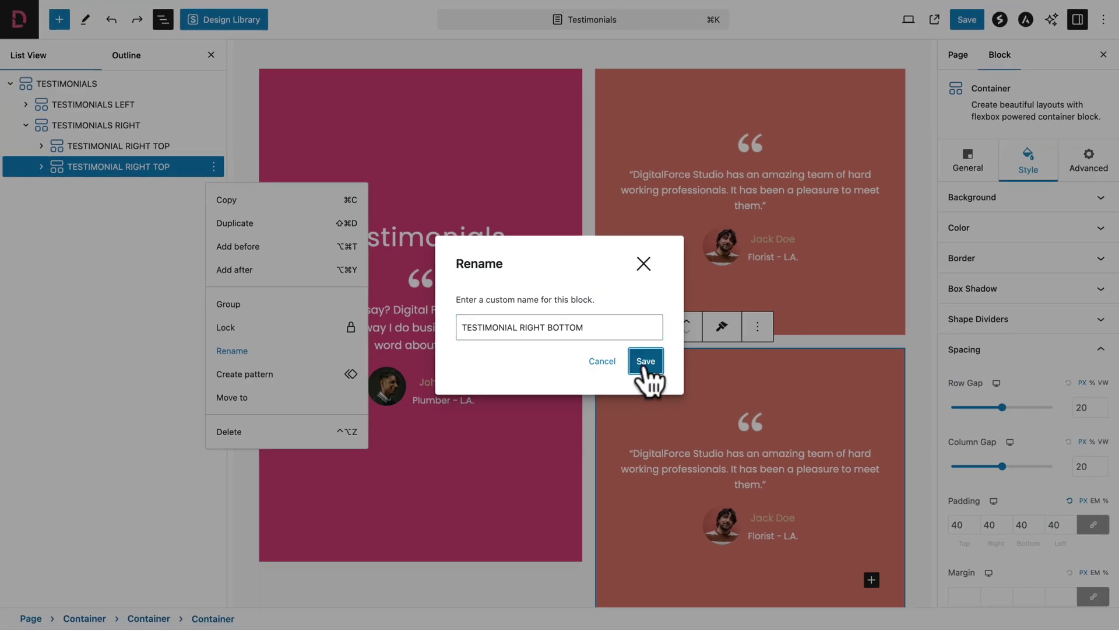
- Set the TESTIMONIAL RIGHT BOTTOM container's background to the dark brown palette Color 4 (#3F292B)
left_click(1026, 172)
left_click(999, 198)
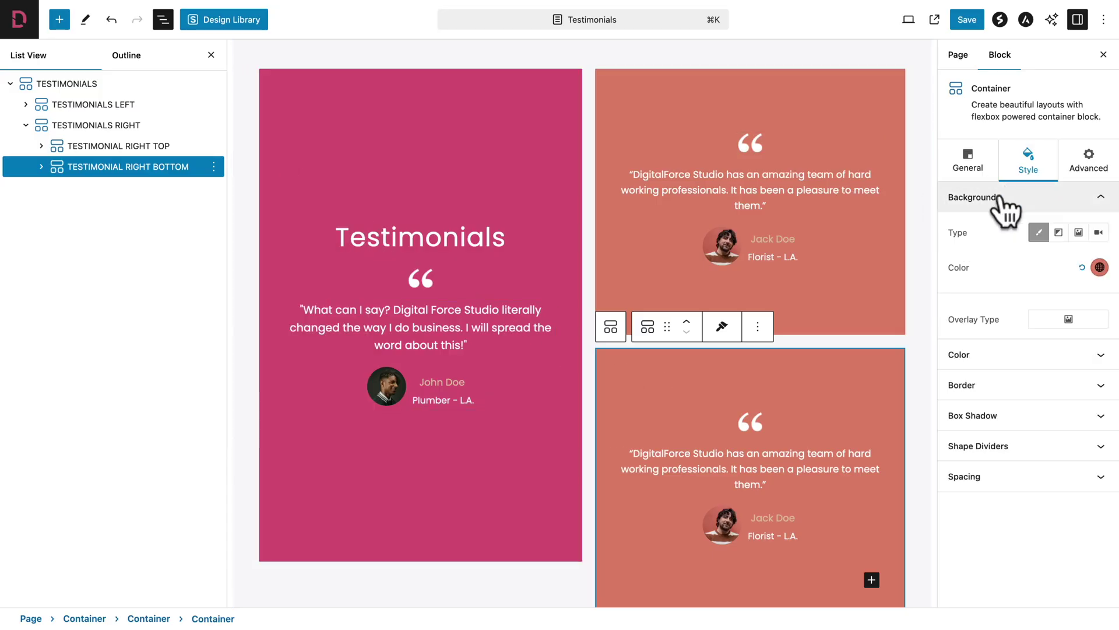
left_click(1099, 268)
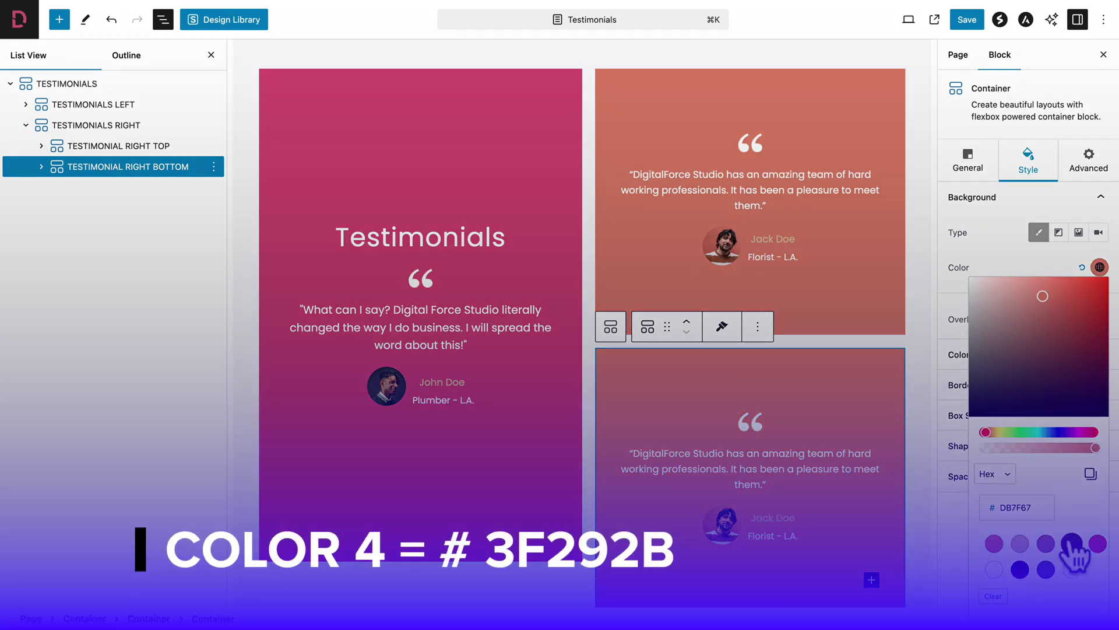
left_click(1071, 543)
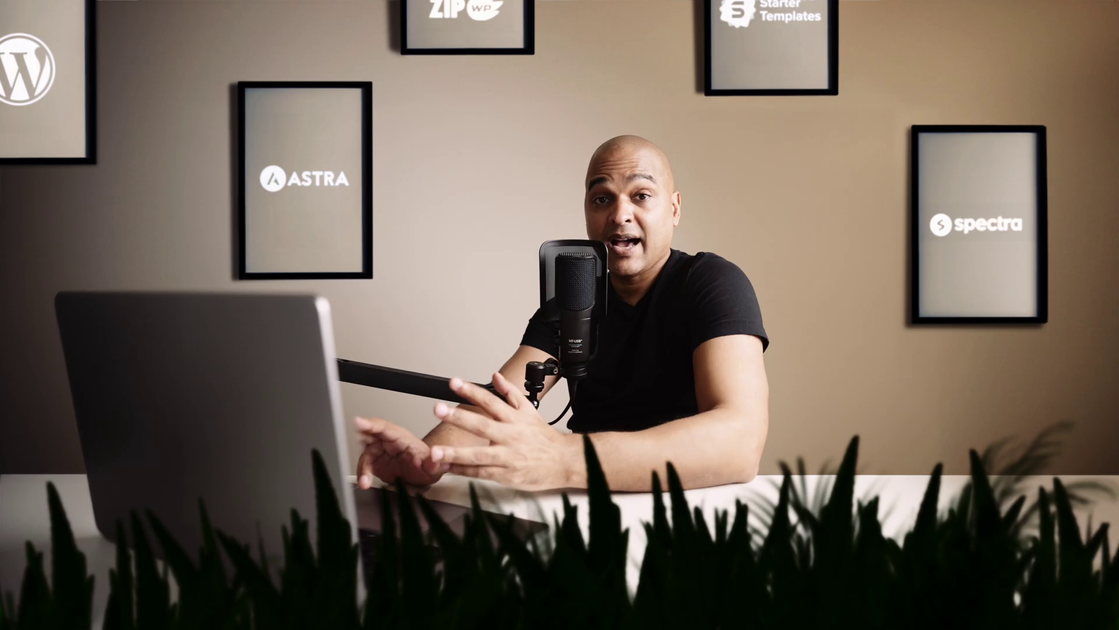
- Replace the right bottom testimonial's quote with the "Original and with an innate understanding" text copied from 04-testimonials.txt
key("super+shift+Right")
key("super+c")
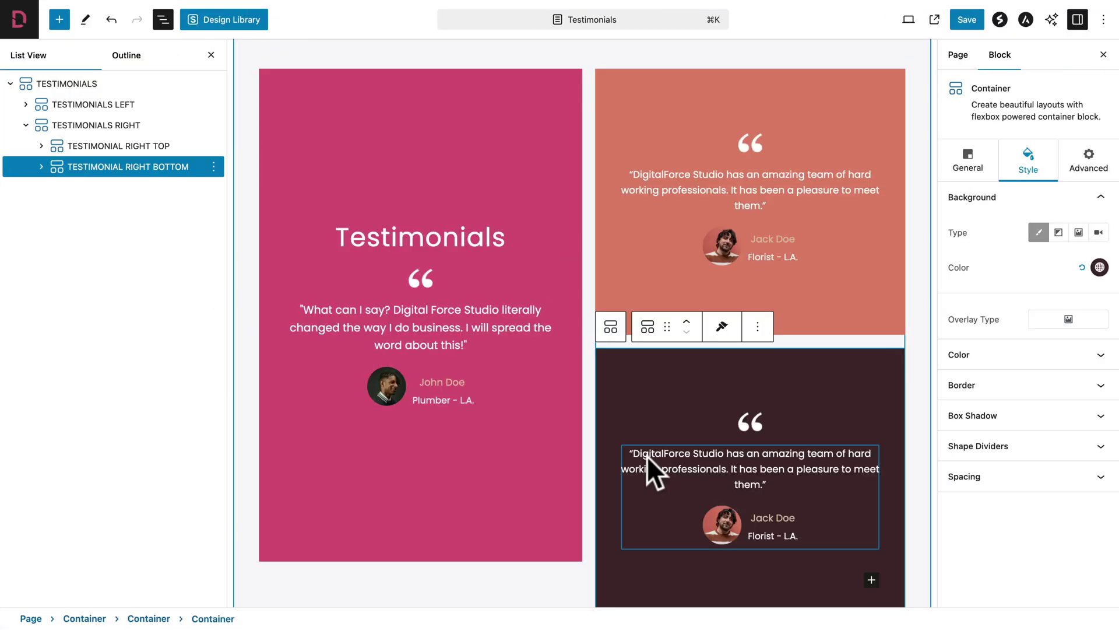
triple_click(648, 461)
key("super+v")
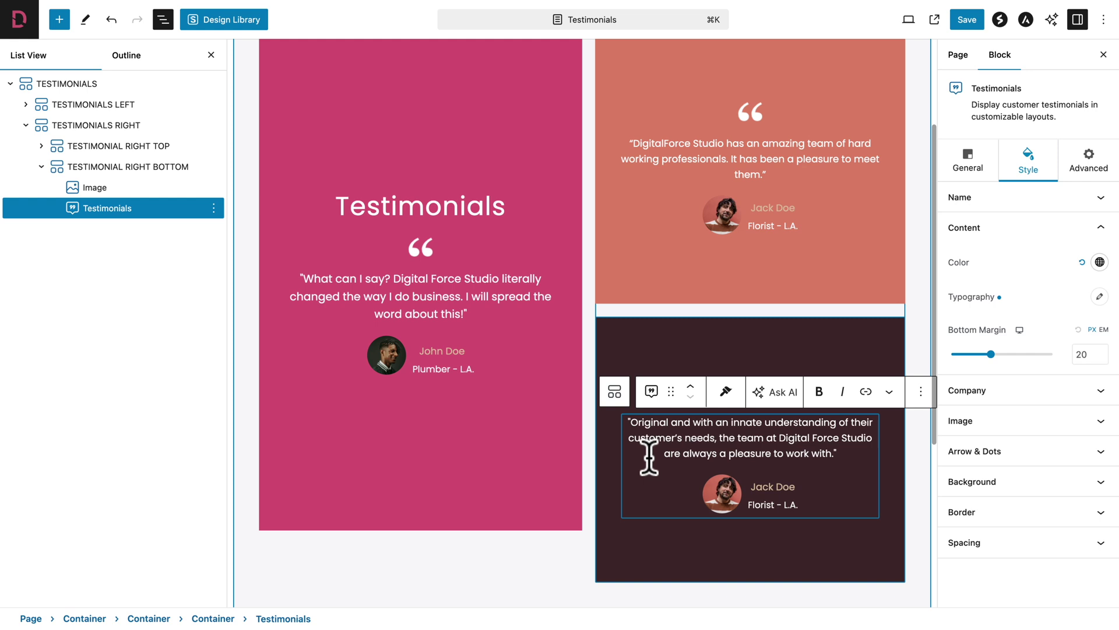
- Replace the right bottom testimonial's customer name and company with the name and "Photographer – L.A." copied from 04-testimonials.txt in the text editor
key("ctrl+Left")
left_click(293, 348)
key("super+shift+Left")
key("super+c")
key("ctrl+Right")
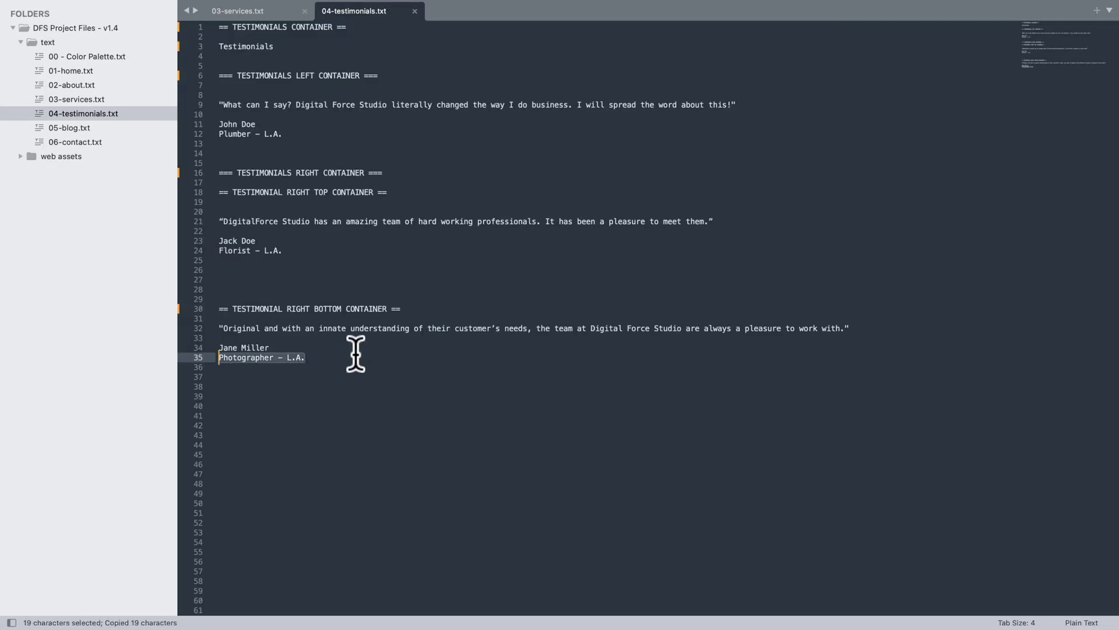
key("ctrl+Right")
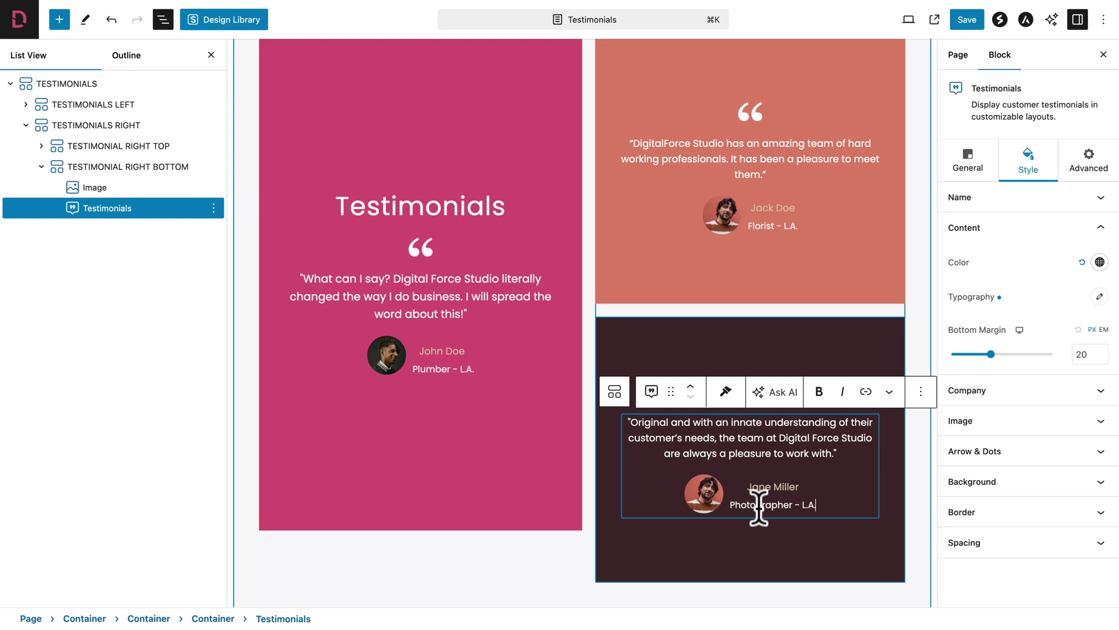
- Change the right bottom testimonial's image to avatar_2.jpg from the media library
left_click(968, 163)
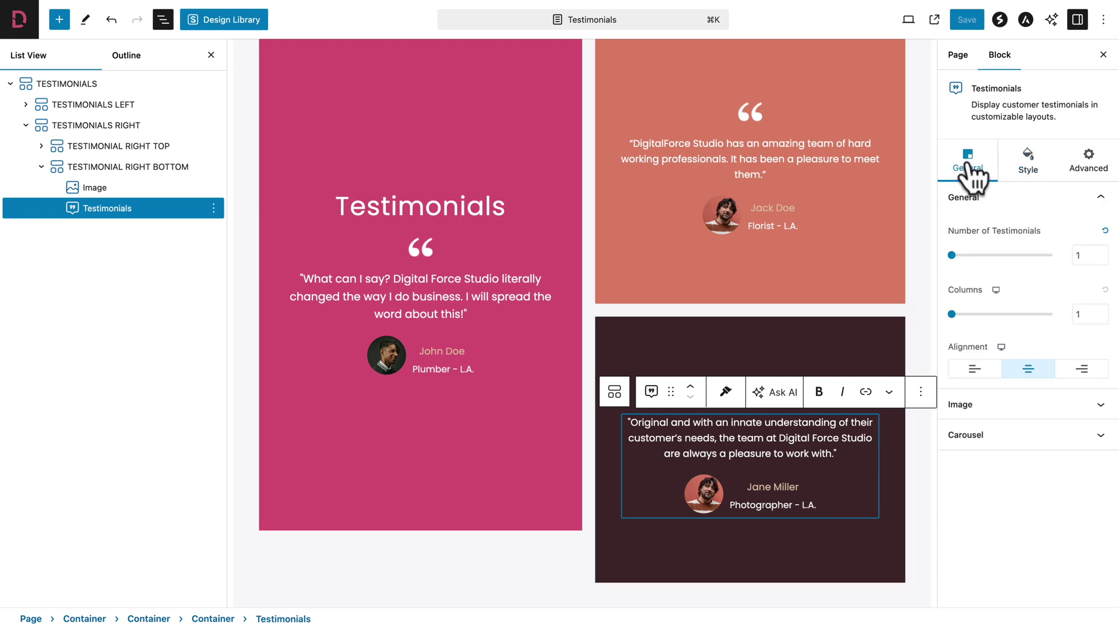
left_click(960, 405)
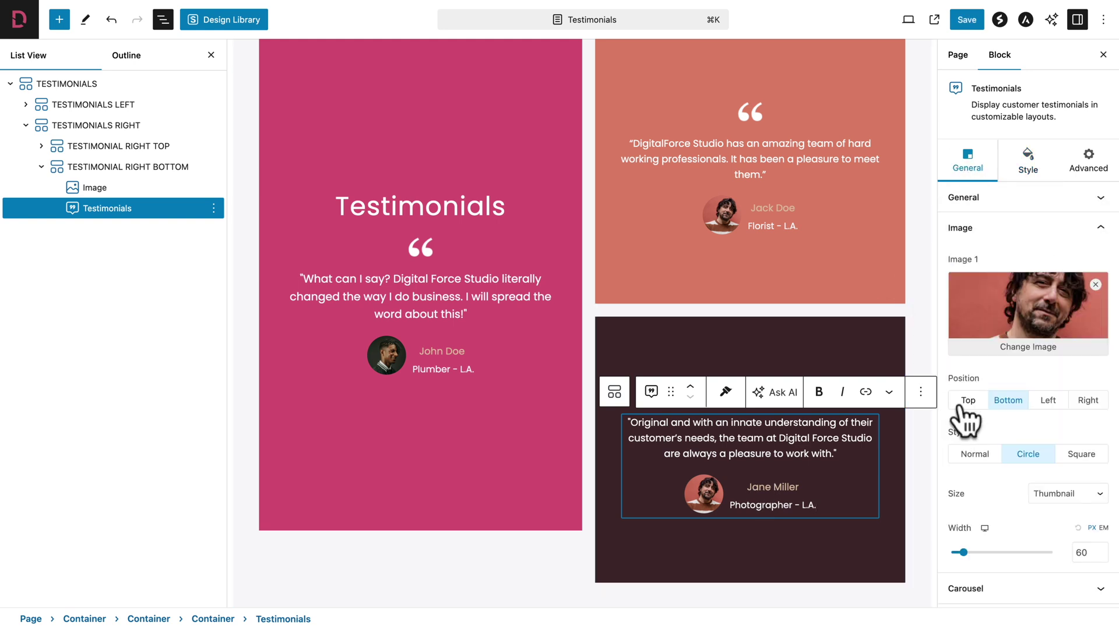
left_click(1001, 349)
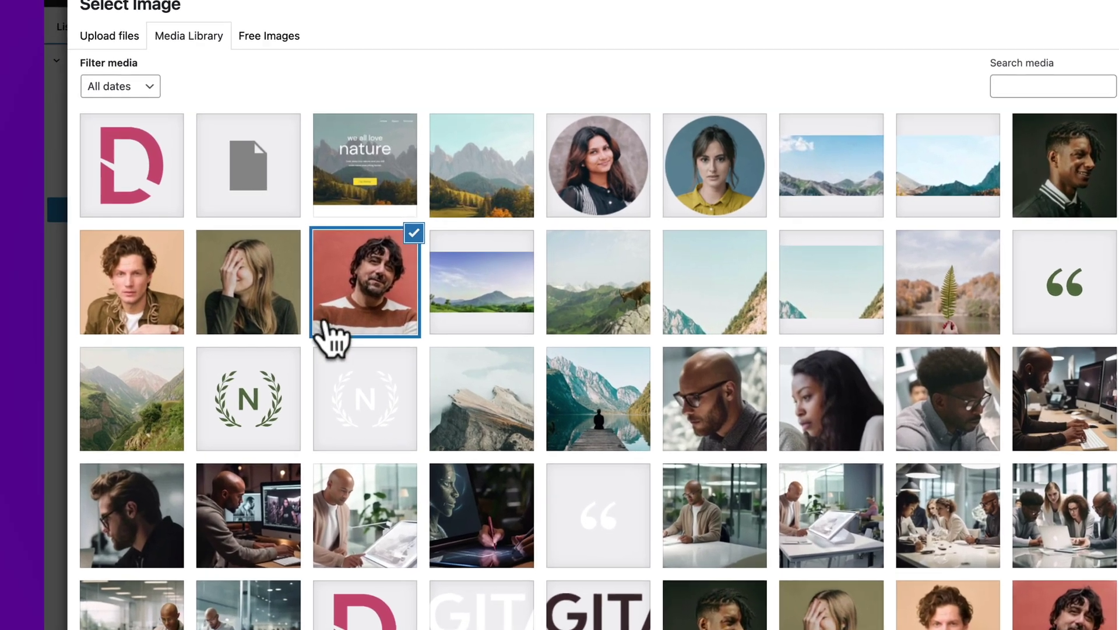
left_click(273, 315)
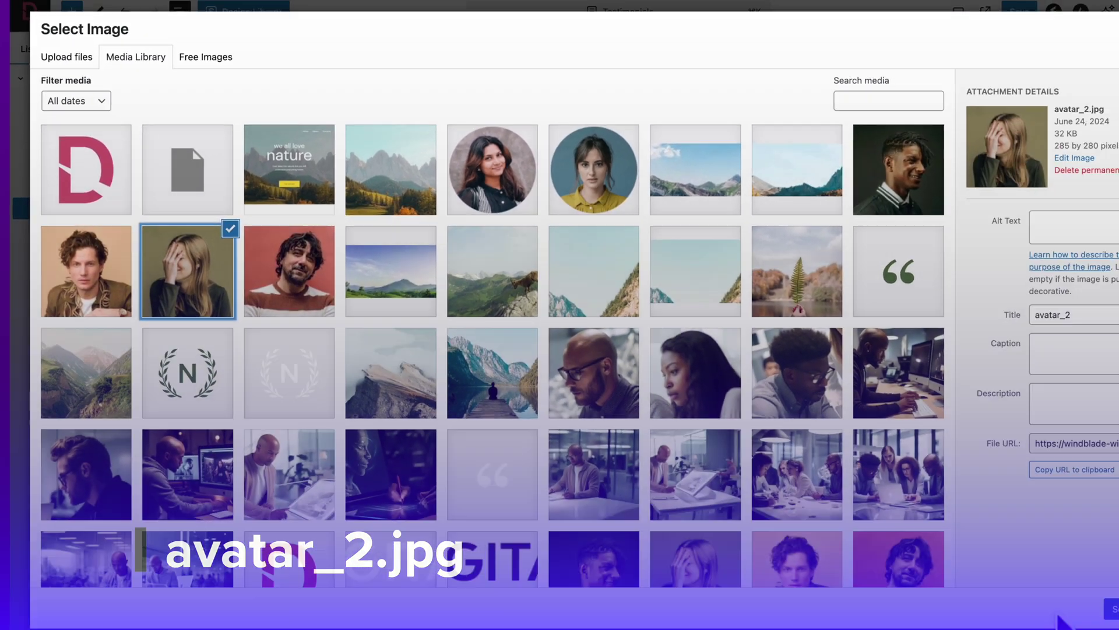
left_click(1112, 608)
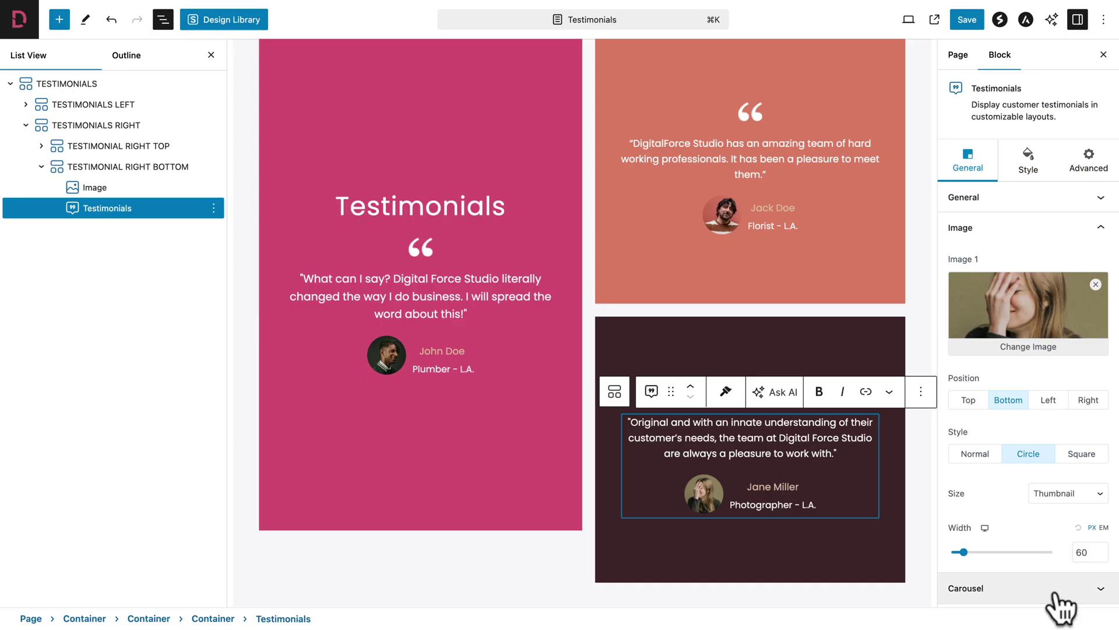
- Save the Testimonials page and view it on the live site
left_click(967, 19)
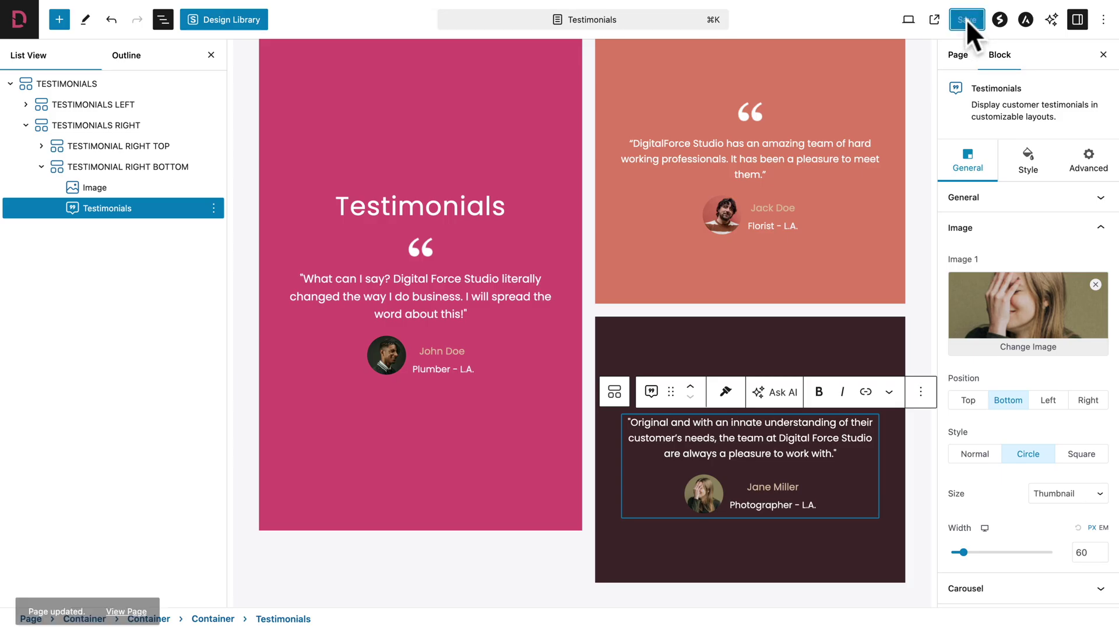
left_click(935, 19)
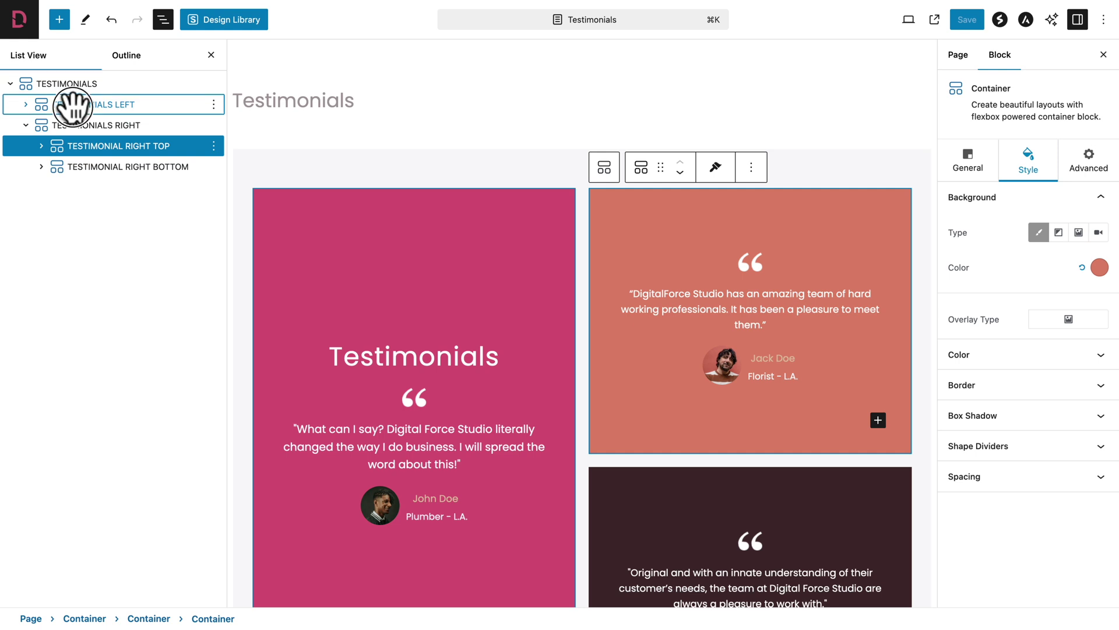
- Apply the Fade Right animation to the TESTIMONIALS LEFT container
left_click(73, 105)
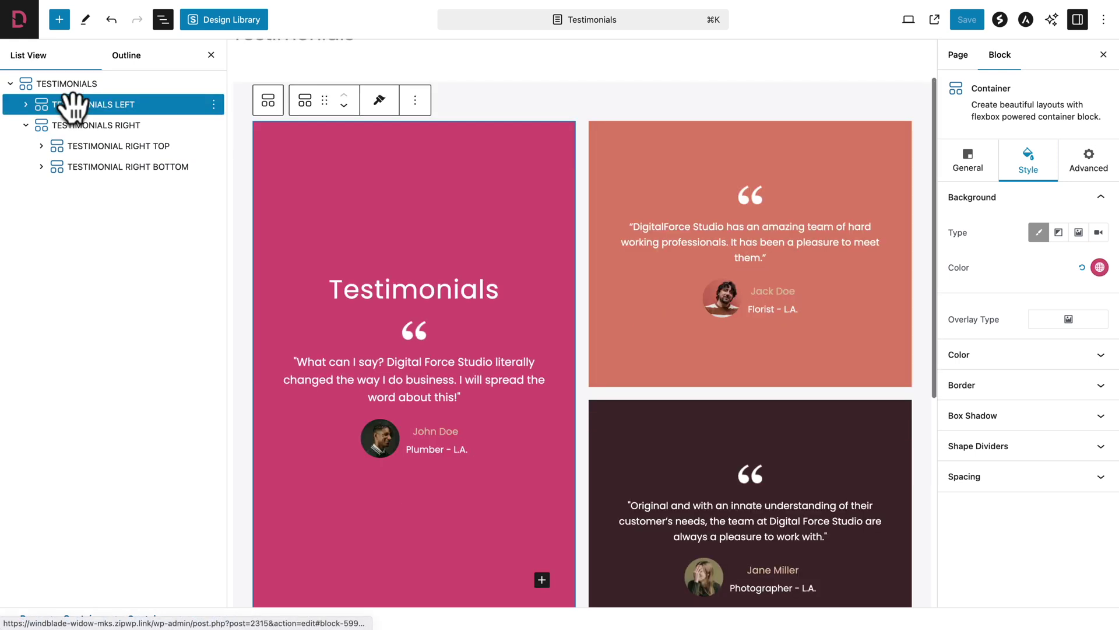
left_click(1088, 161)
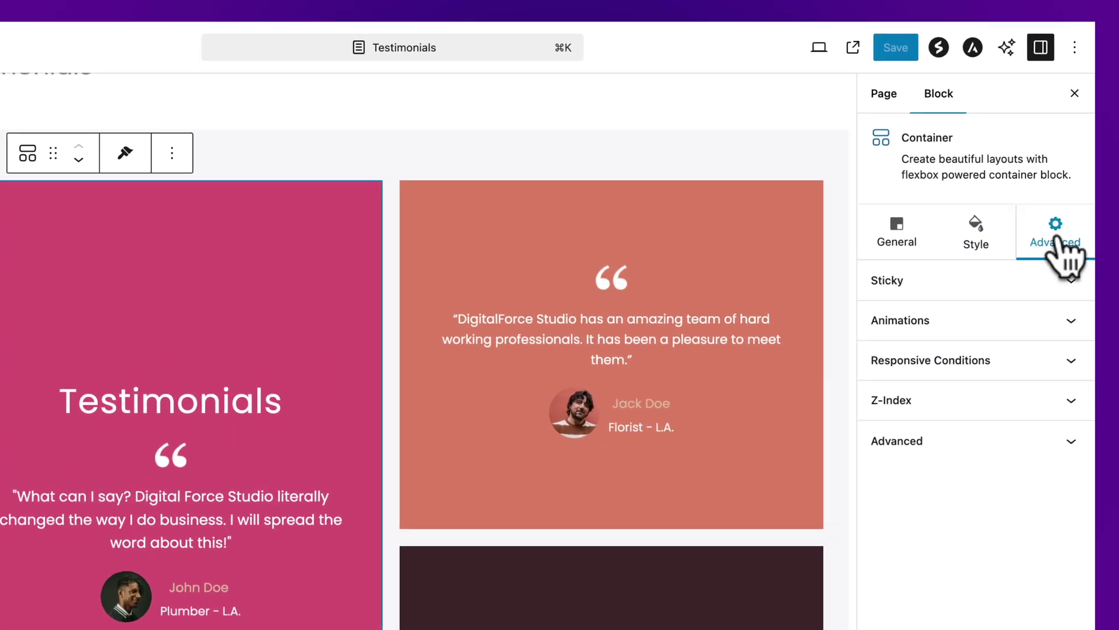
left_click(1014, 314)
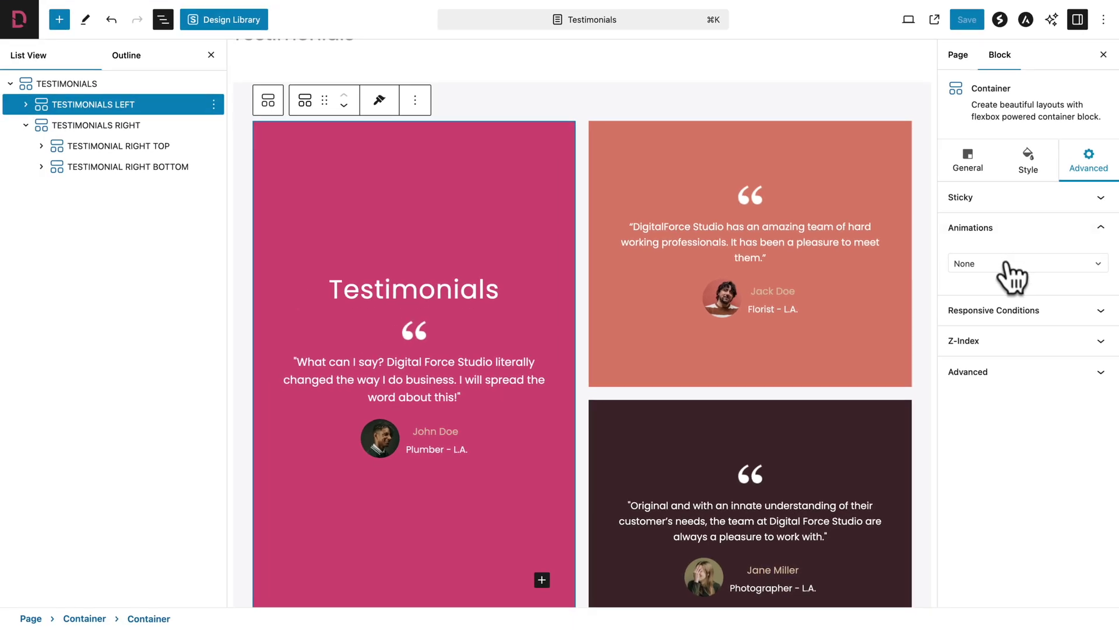
left_click(927, 415)
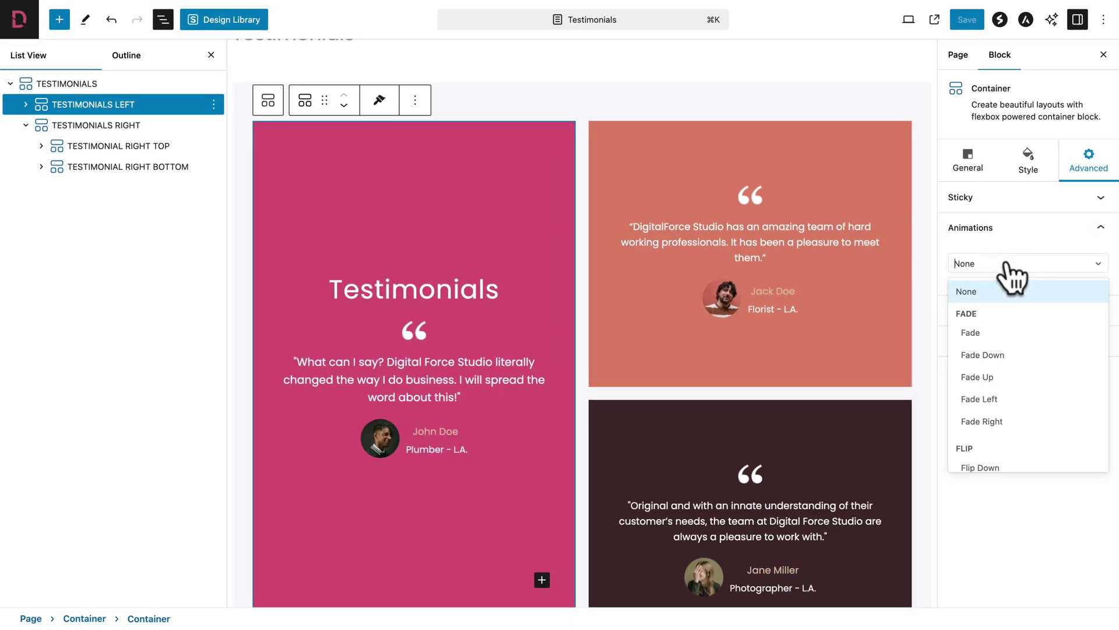
left_click(981, 421)
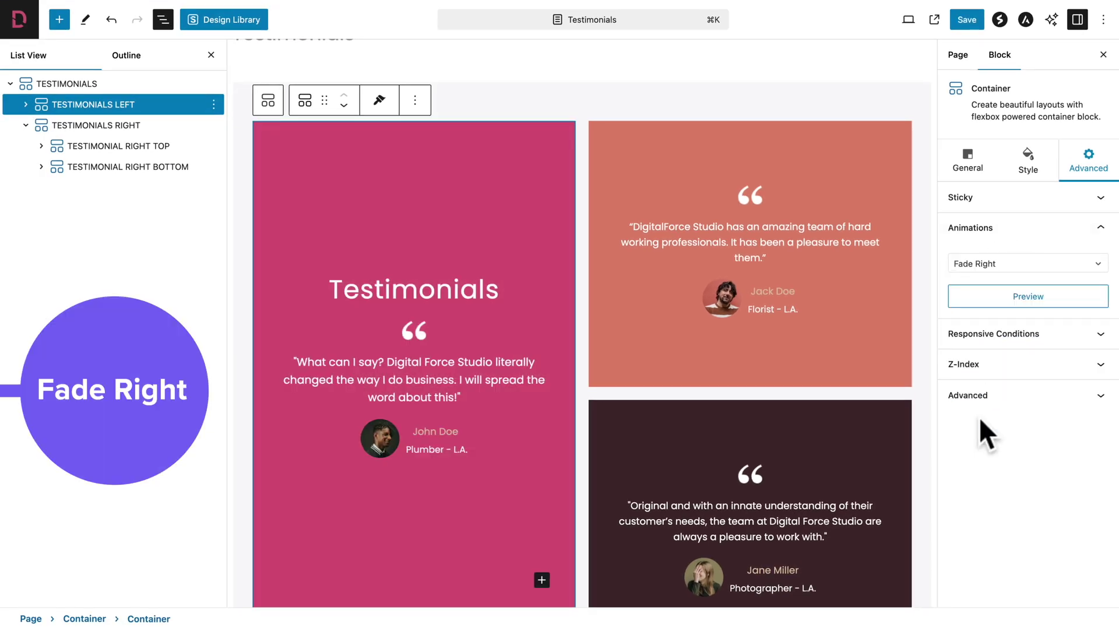
- Apply the Fade Left animation to the TESTIMONIAL RIGHT TOP container
left_click(89, 146)
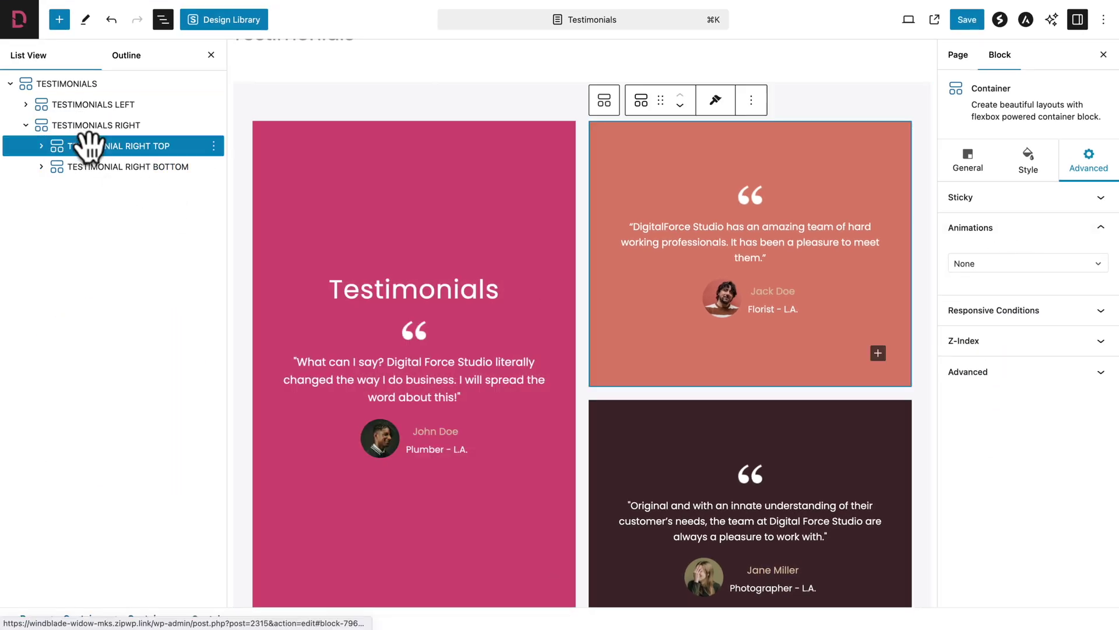
left_click(977, 264)
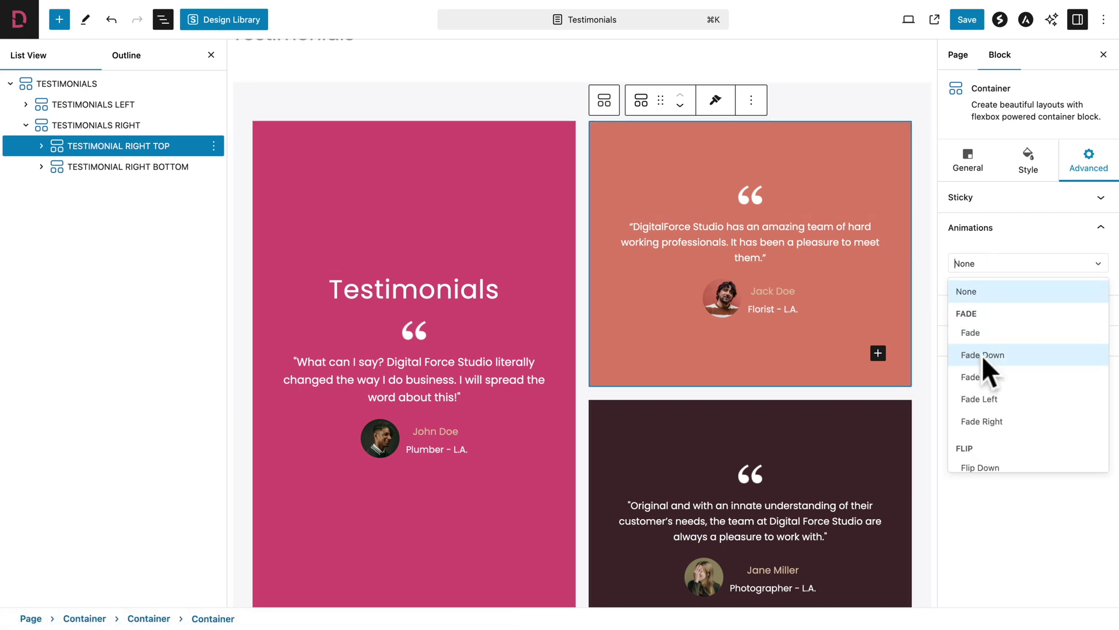
left_click(983, 399)
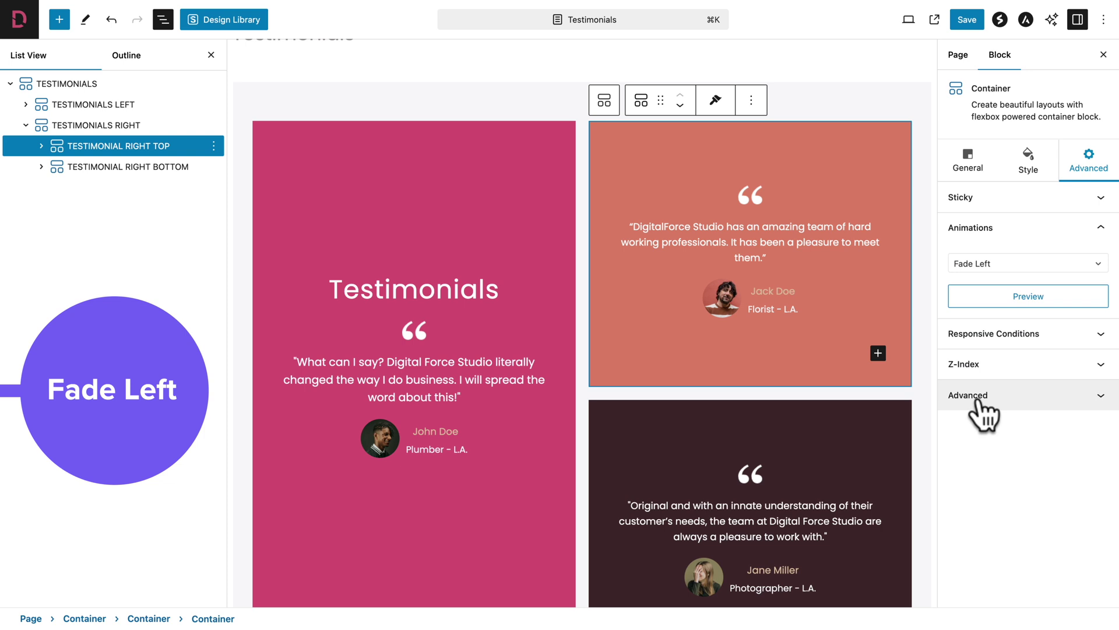
- Apply the Fade Up animation to the TESTIMONIAL RIGHT BOTTOM container and view the saved page on the live site
left_click(79, 167)
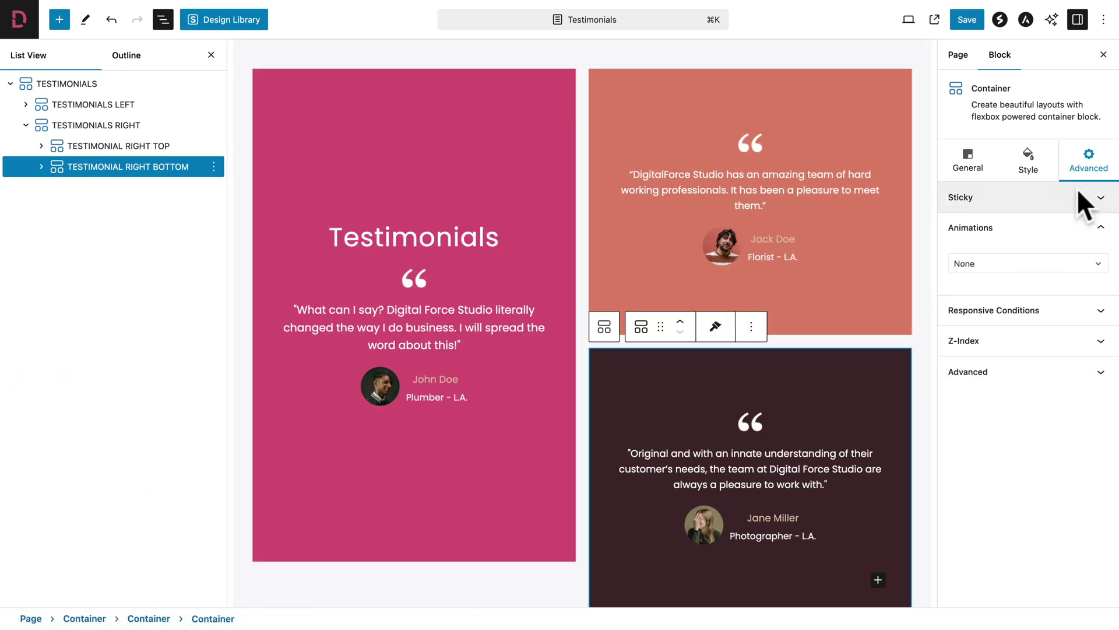
left_click(999, 263)
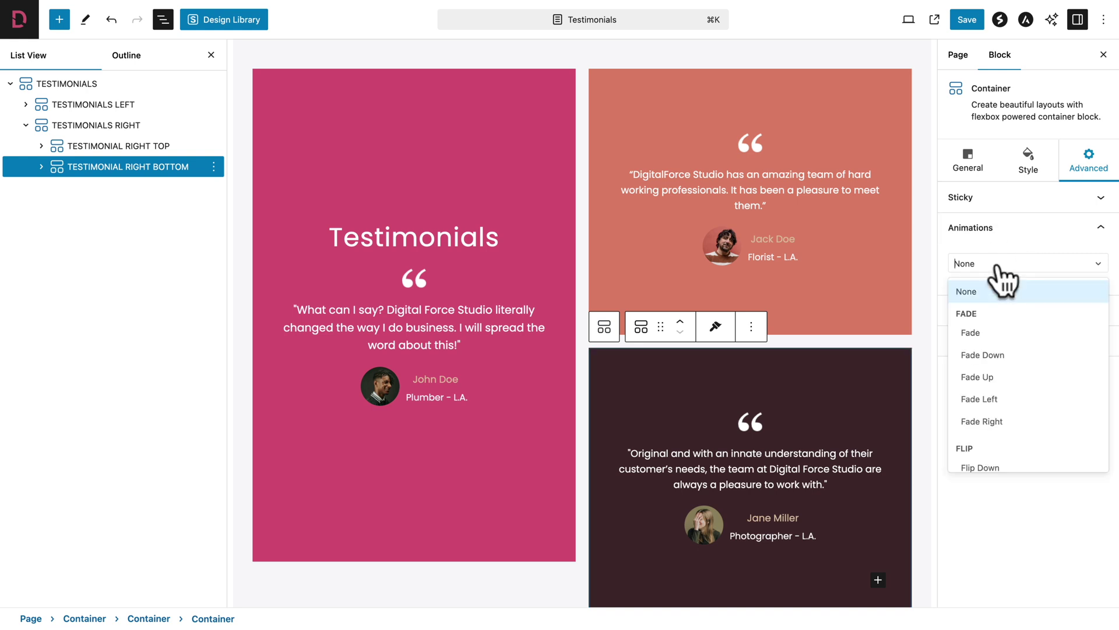
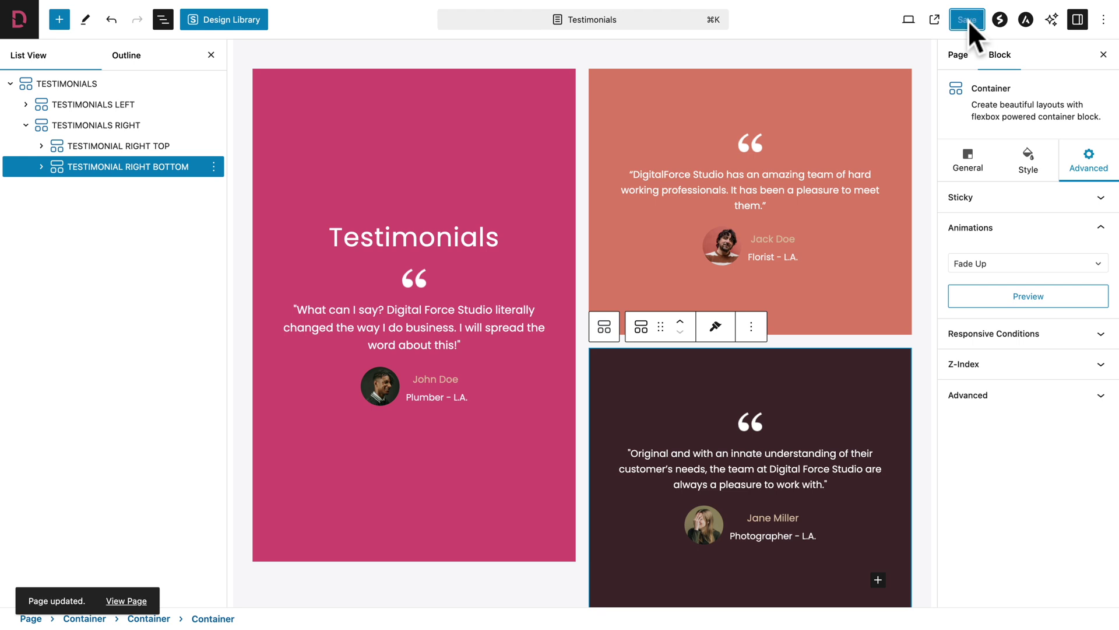
left_click(934, 21)
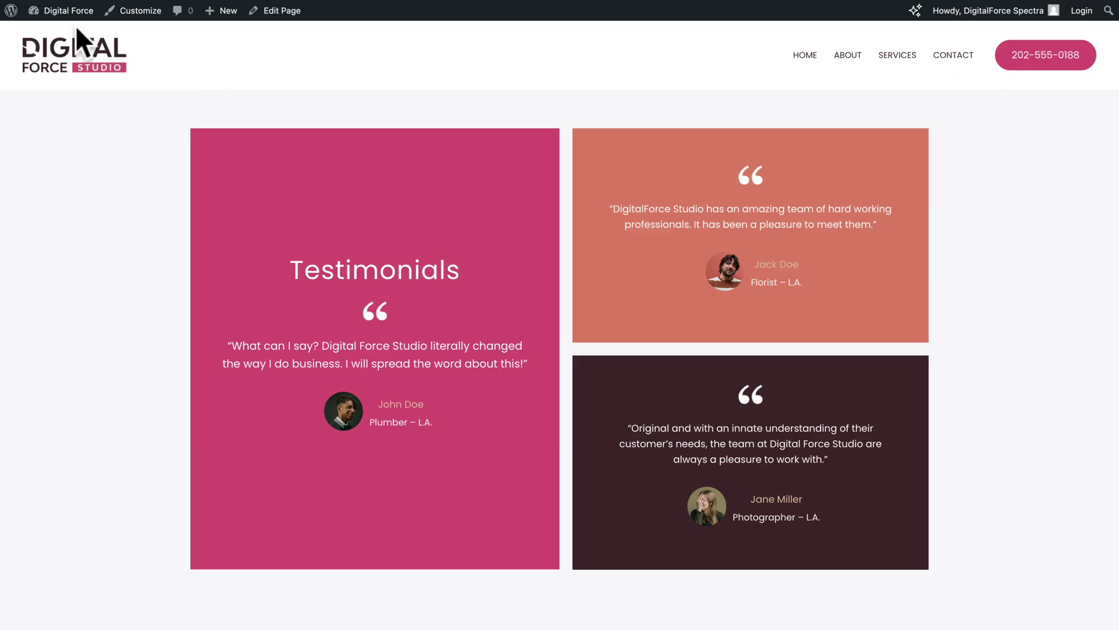
- Go to the site's menu management and keep Header (Primary Menu) as the menu to edit
mouse_move(65, 20)
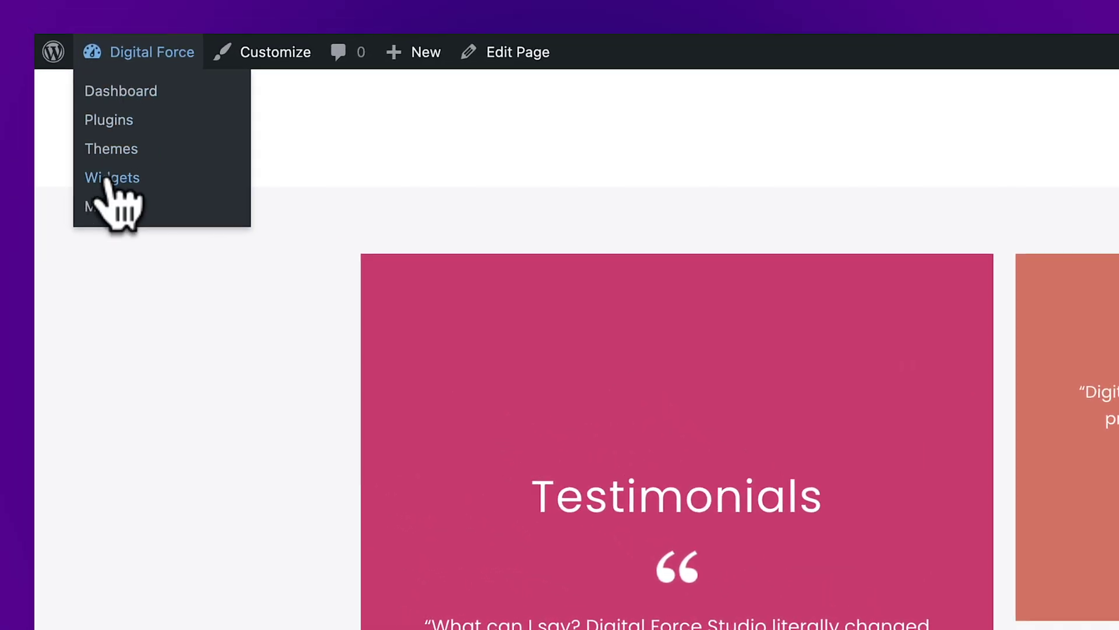
left_click(99, 208)
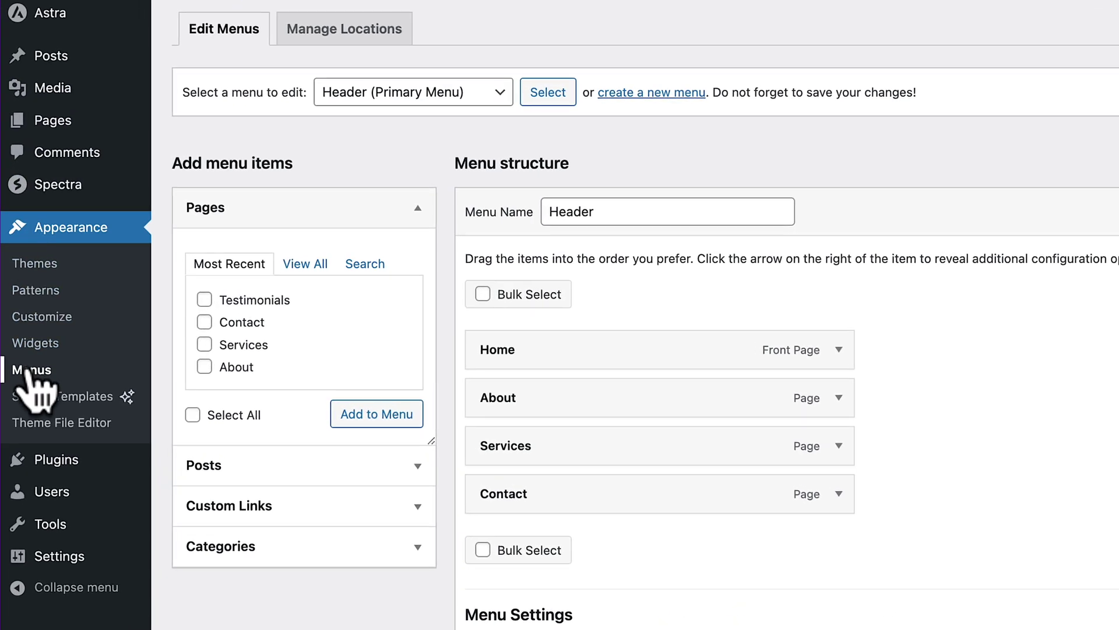
left_click(357, 97)
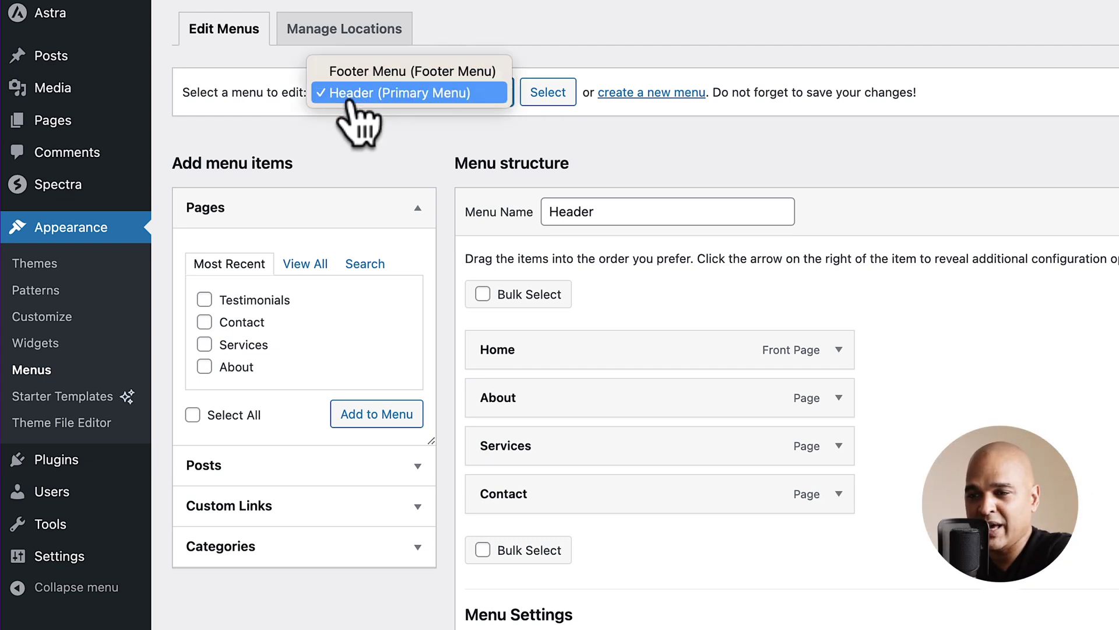
left_click(356, 131)
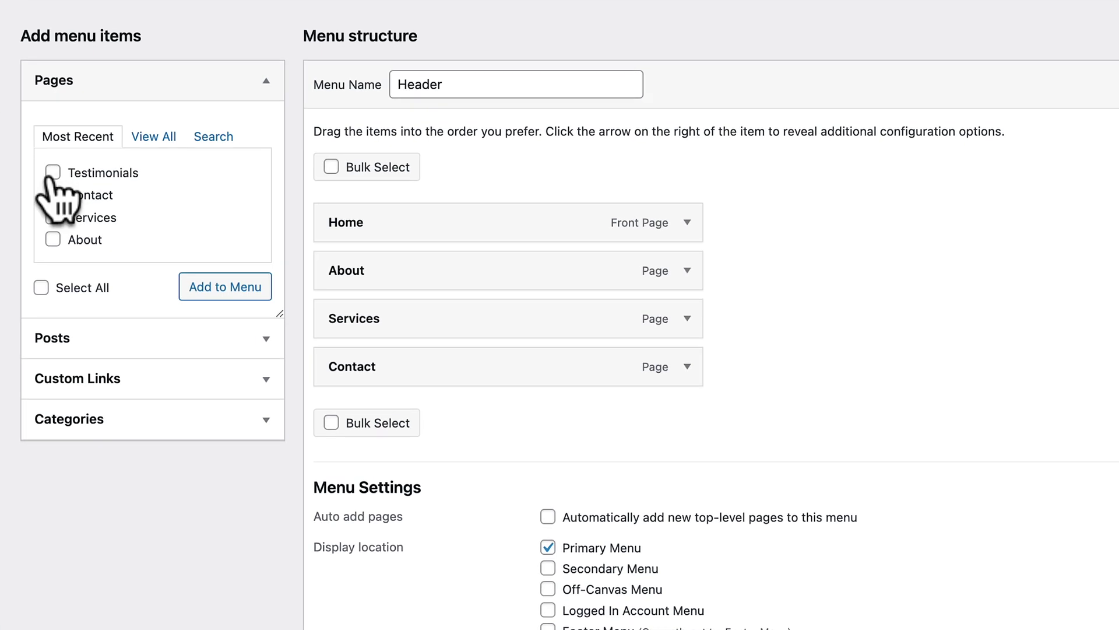
- Add the Testimonials page to the Header menu between Services and Contact, and save the menu
left_click(154, 138)
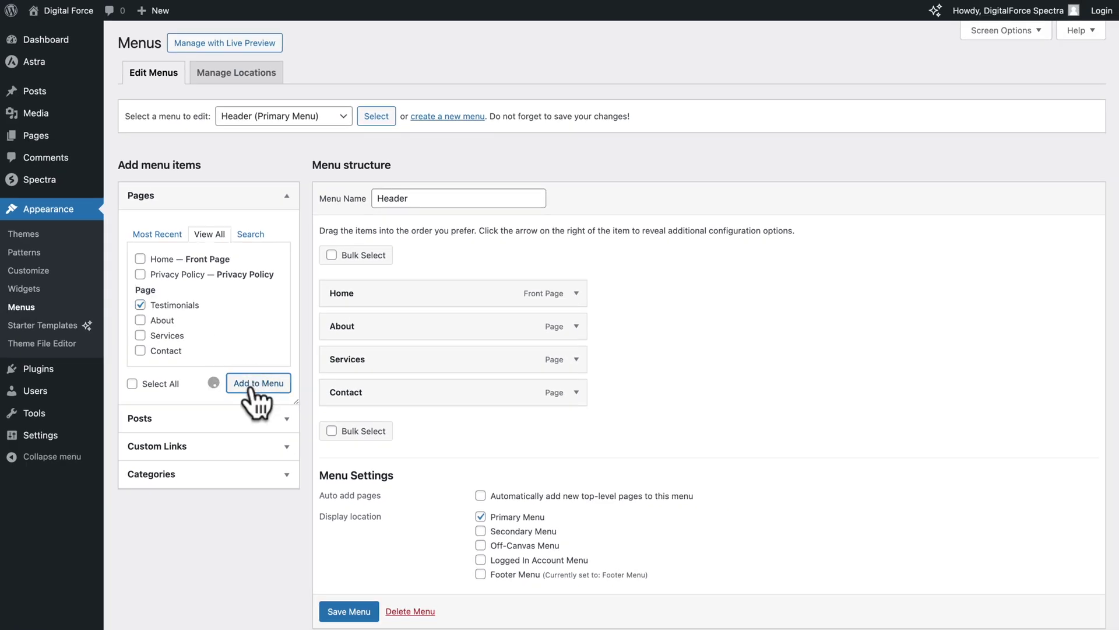
left_click_drag(414, 426, 384, 354)
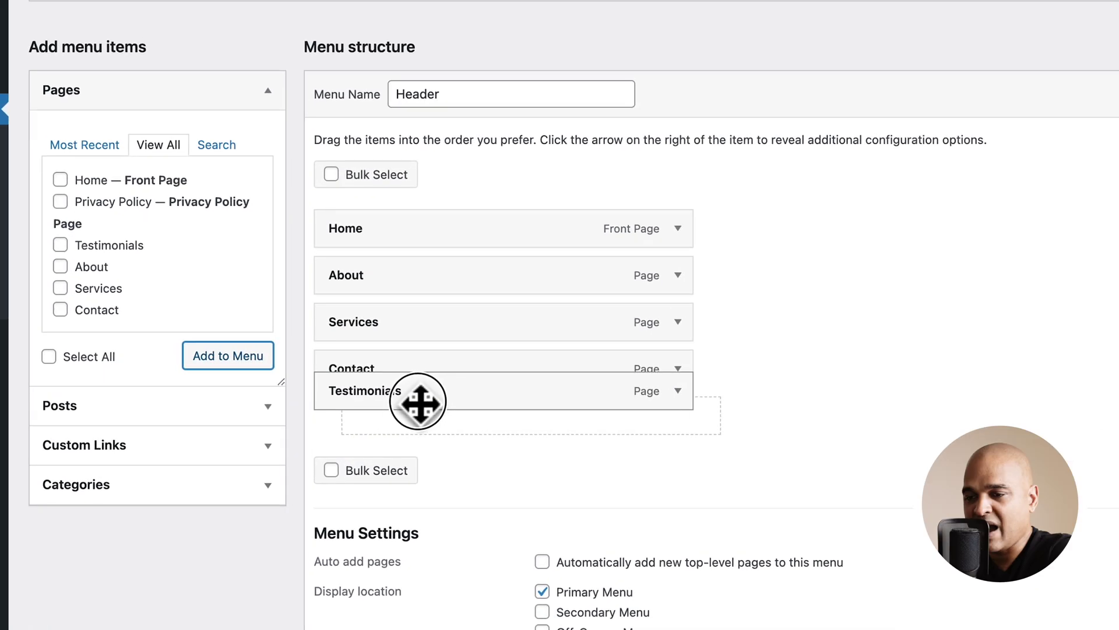
left_click_drag(408, 311, 419, 379)
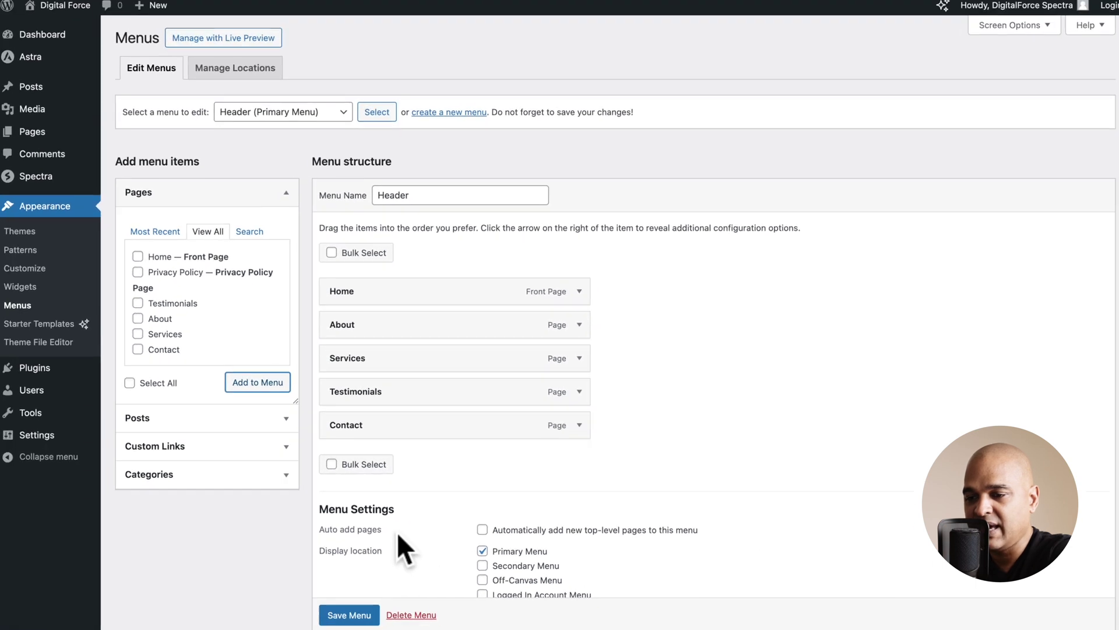
scroll(347, 612, "down", 1)
left_click(348, 612)
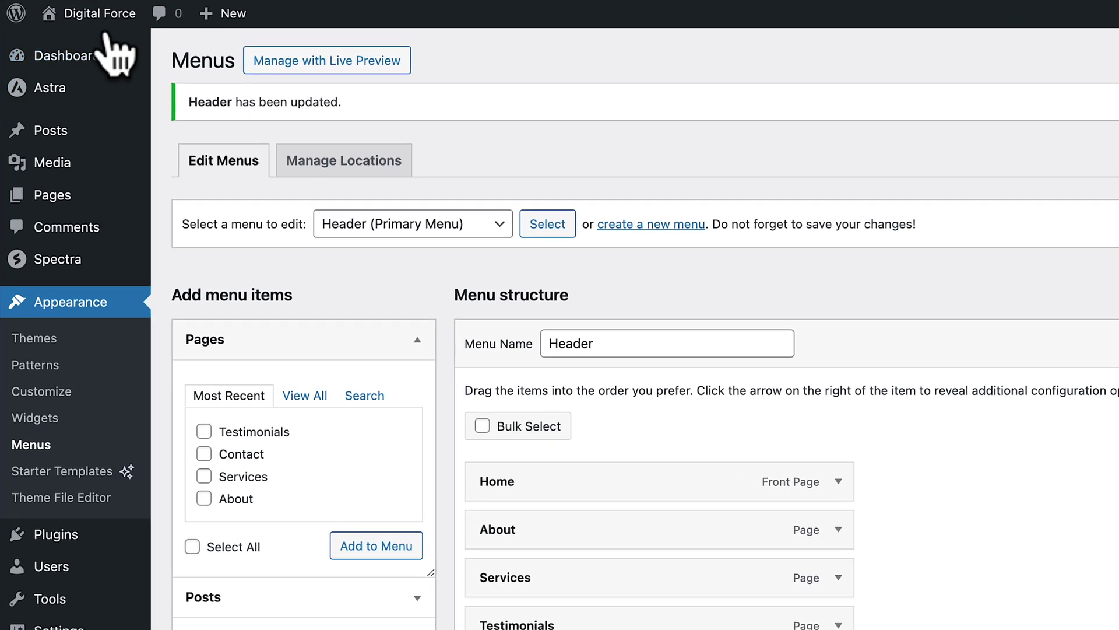
- Visit the live site and open the Testimonials page from its header navigation
mouse_move(80, 13)
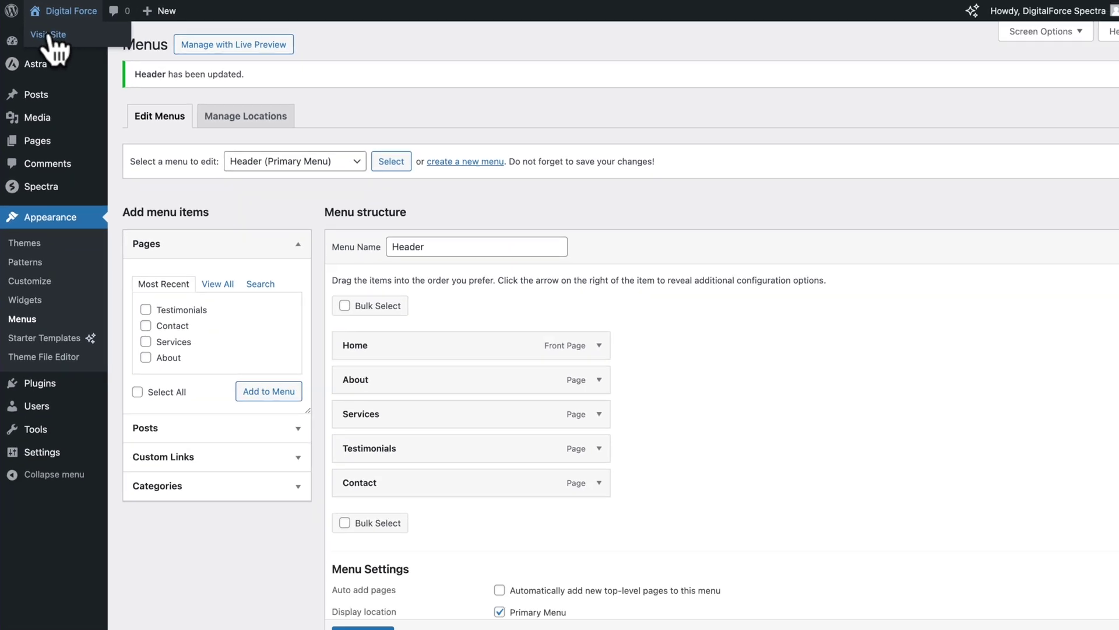
left_click(66, 46)
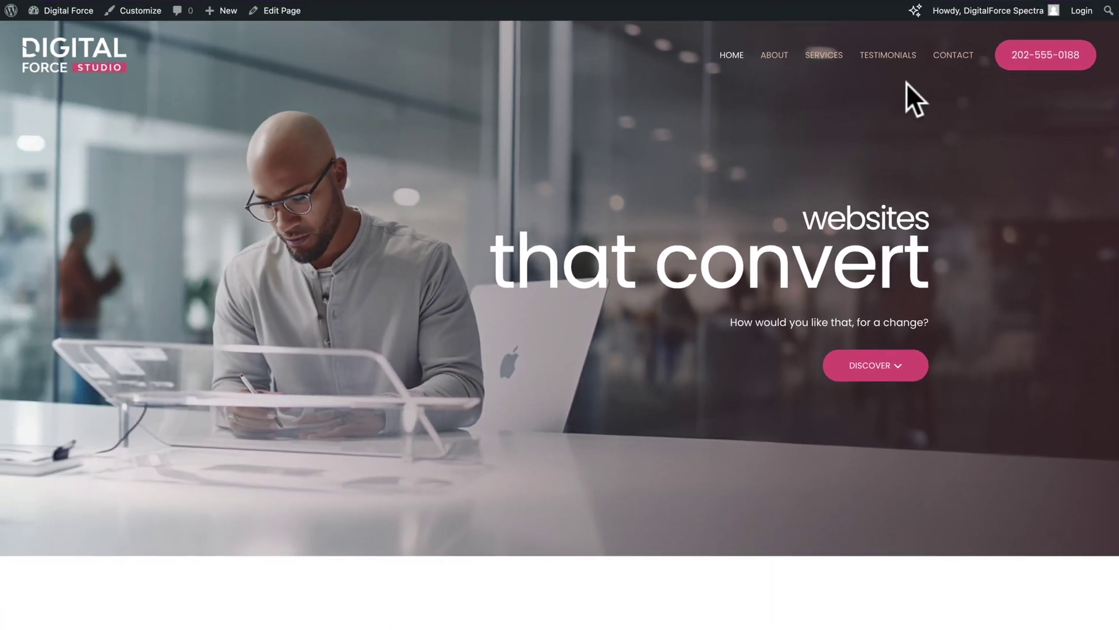
left_click(892, 64)
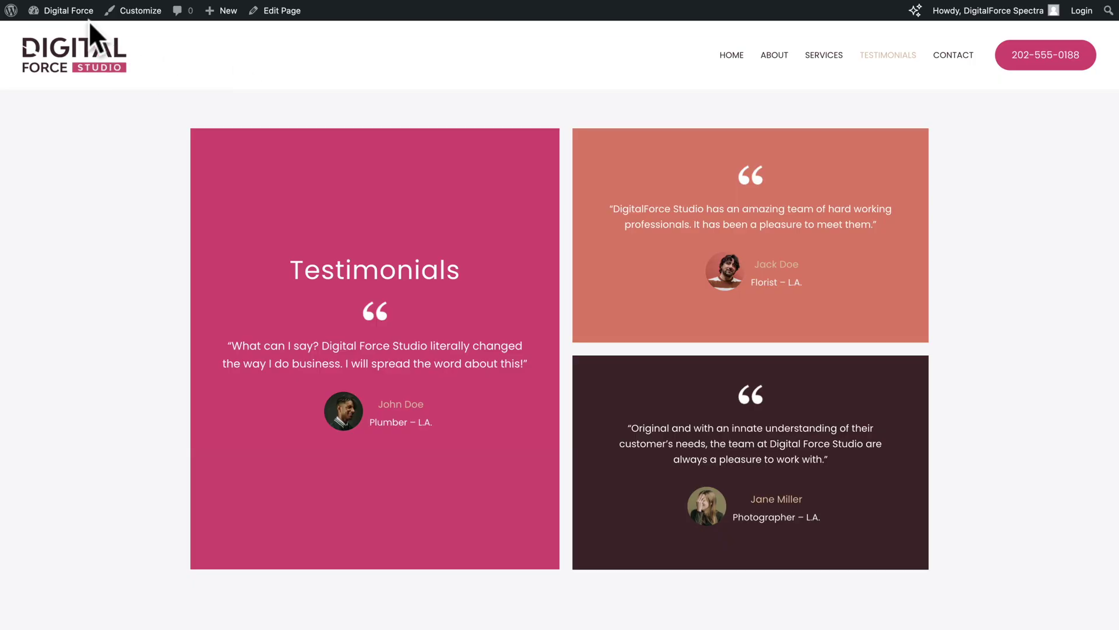
- Return to the site's dashboard, then upload, install and activate the plugin file spectra-pro-1.1.6.zip
mouse_move(81, 13)
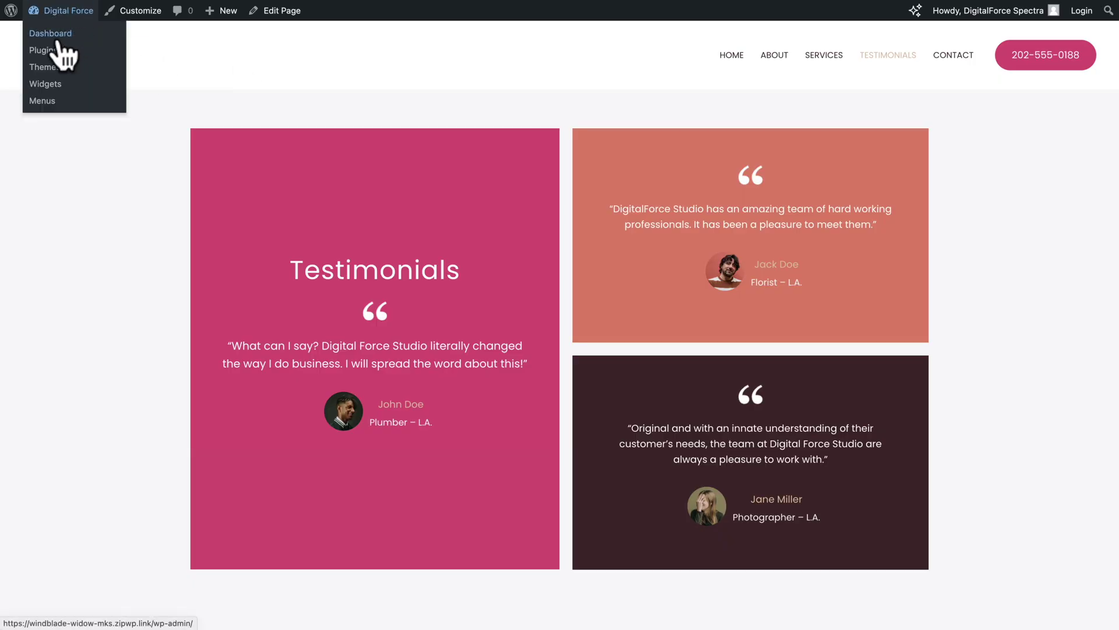
left_click(46, 35)
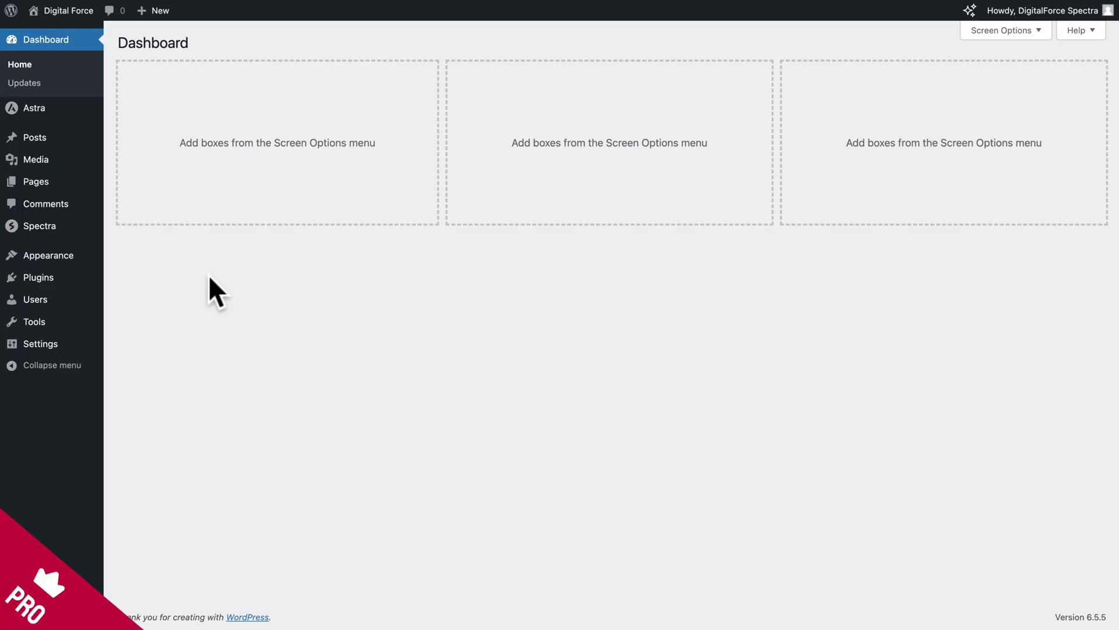
mouse_move(51, 285)
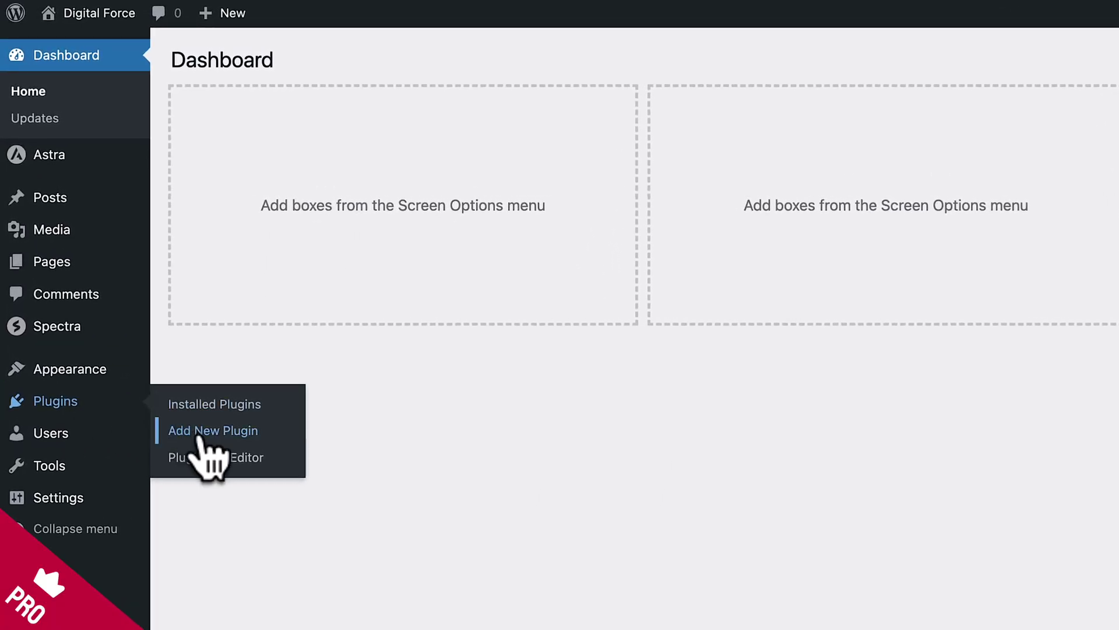
left_click(203, 438)
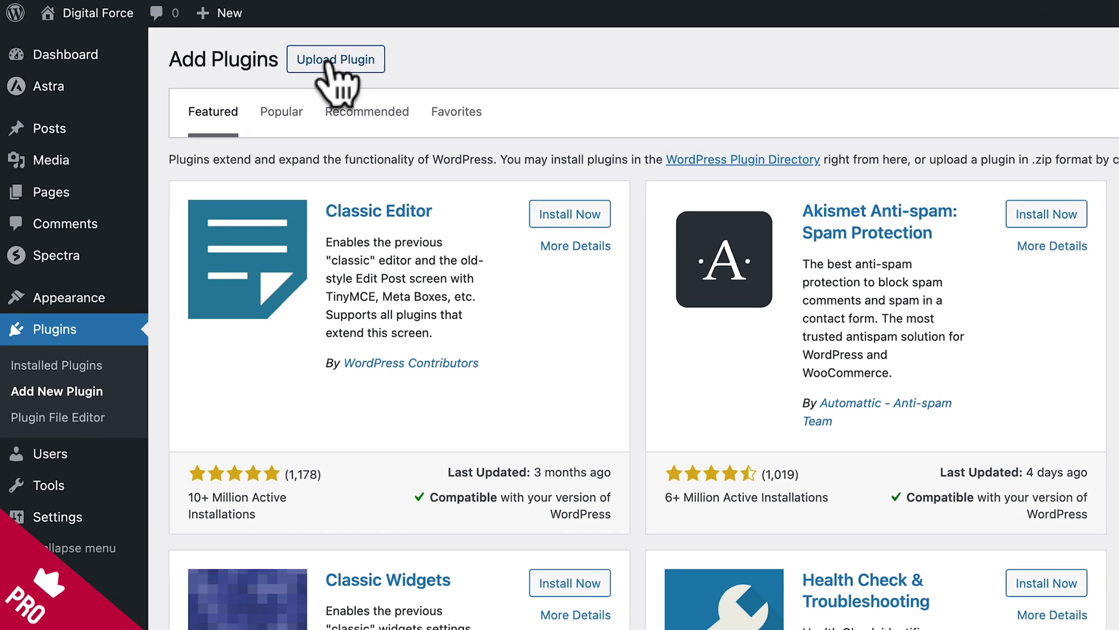
left_click(329, 60)
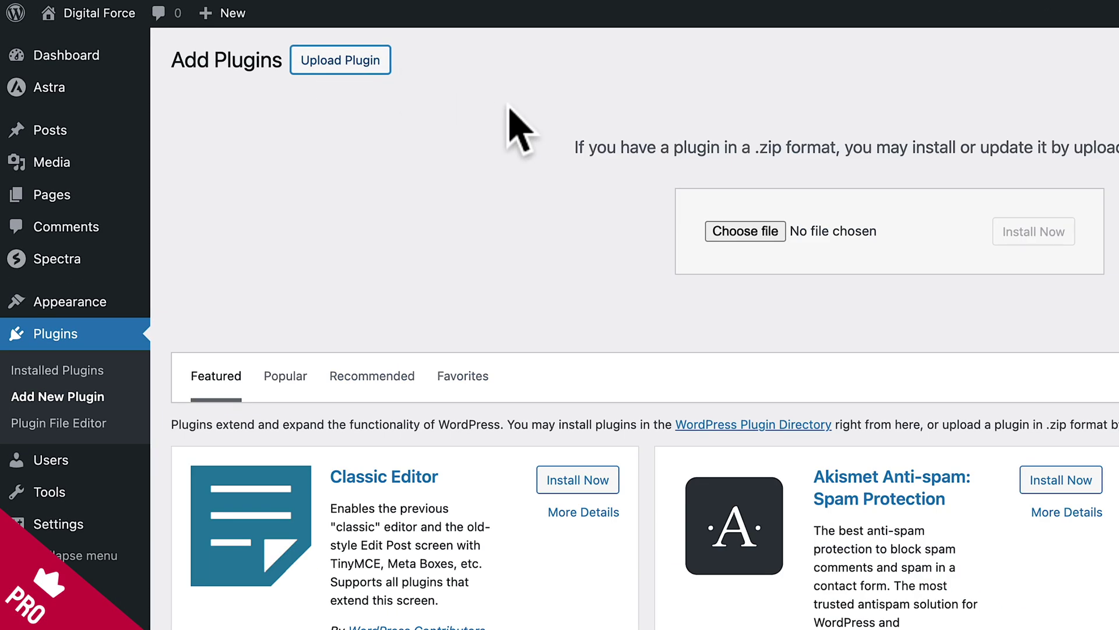
left_click(744, 232)
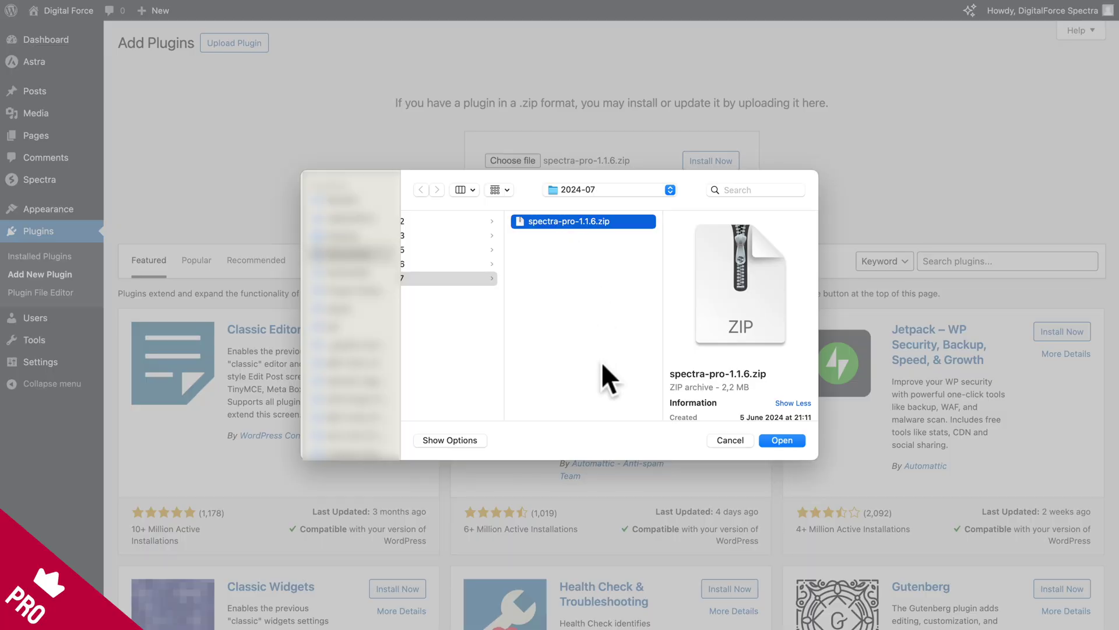
left_click(782, 440)
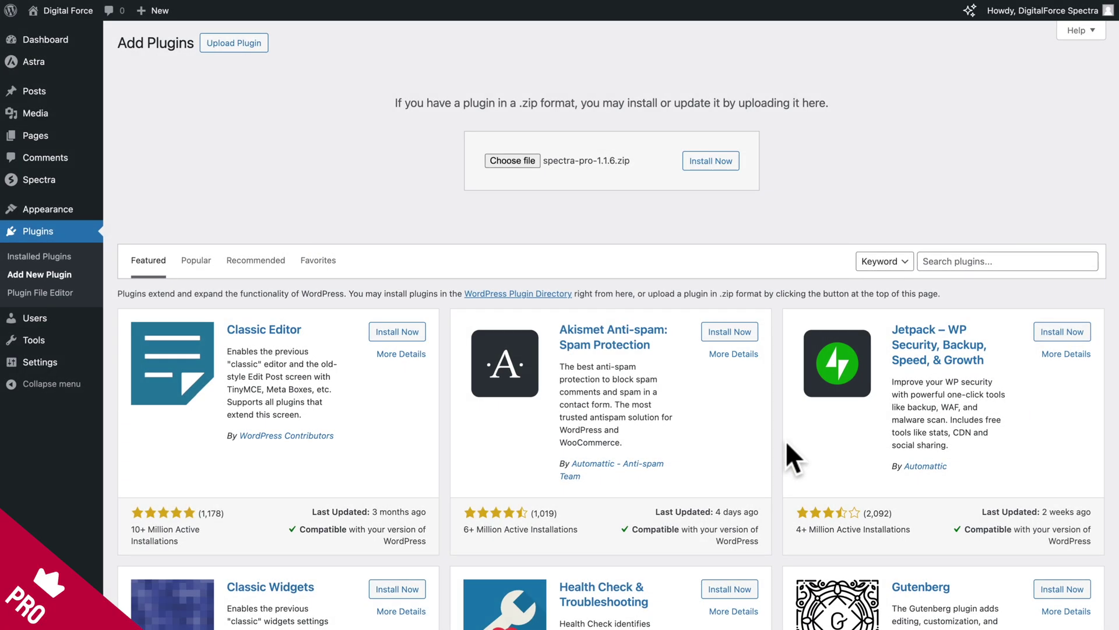
left_click(659, 223)
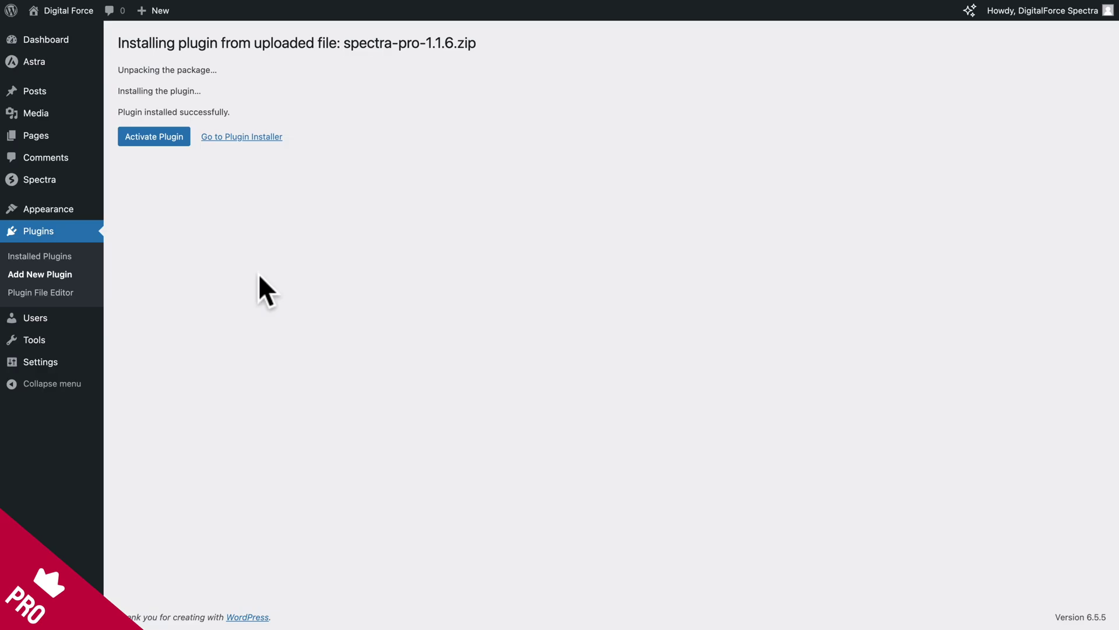
left_click(153, 138)
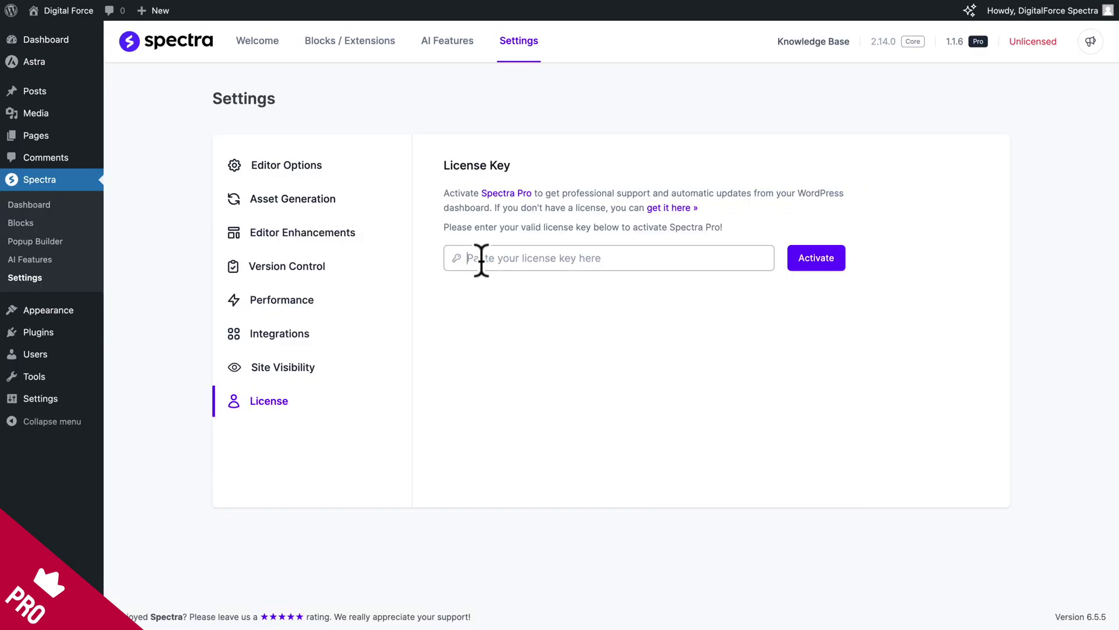
- Paste the Spectra Pro license key into the License Key field and activate the license
left_click(482, 260)
key("ctrl+v")
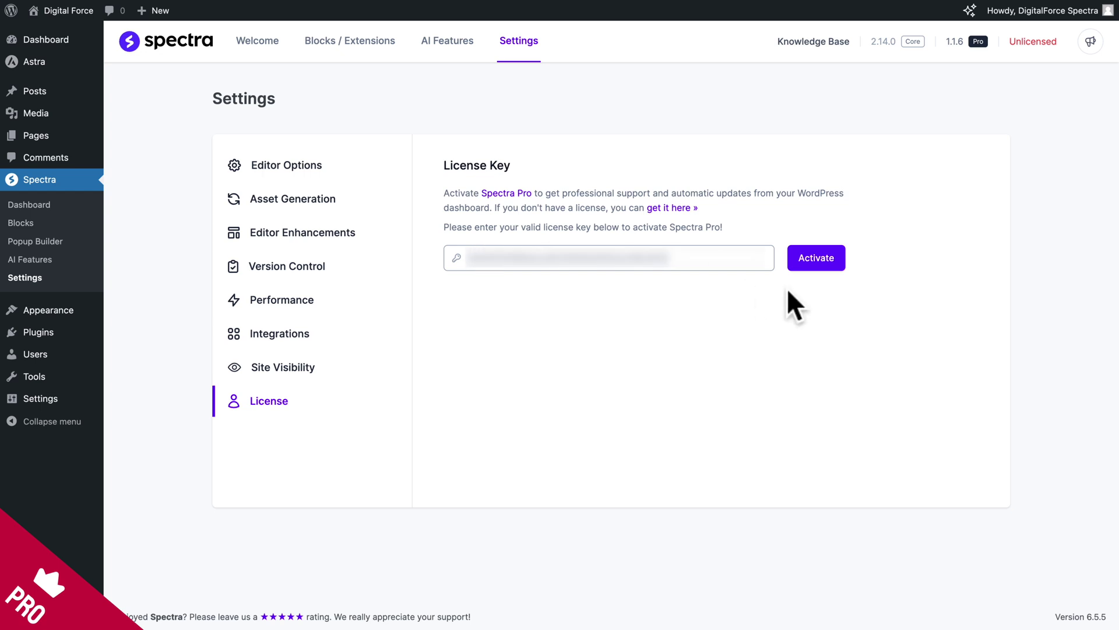
left_click(815, 271)
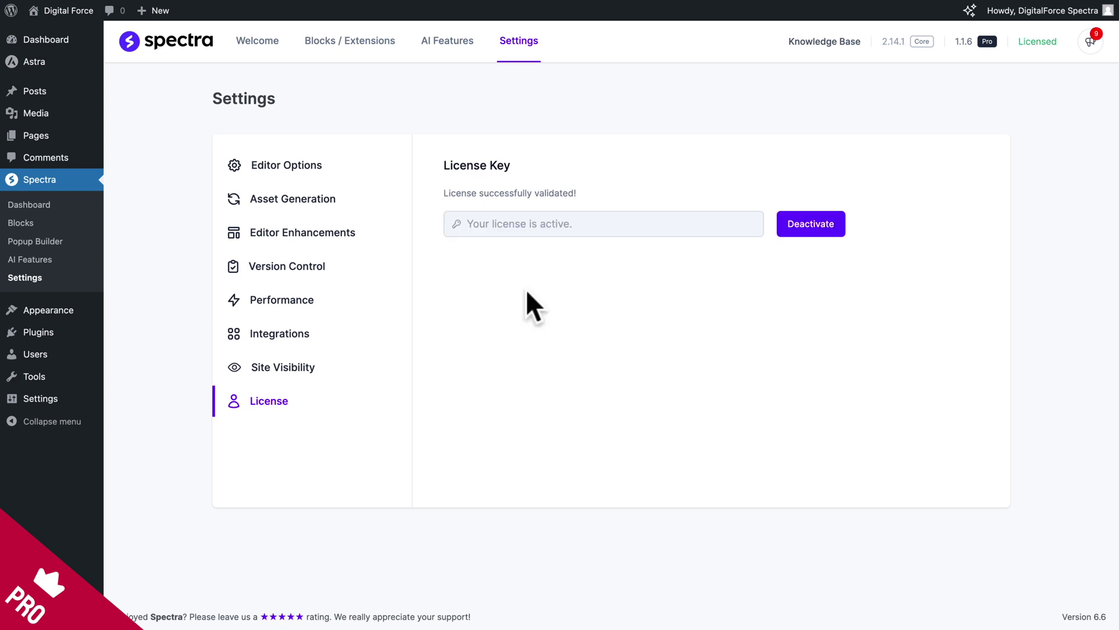
- Open the Testimonials page for editing from the list of all pages and show its block structure
mouse_move(56, 137)
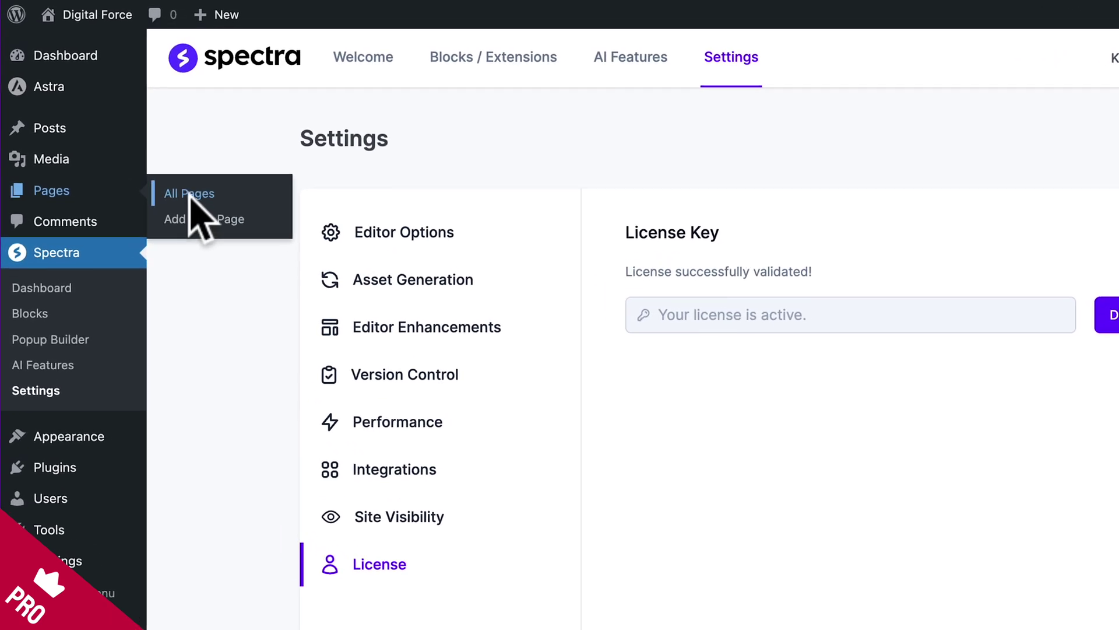
left_click(189, 194)
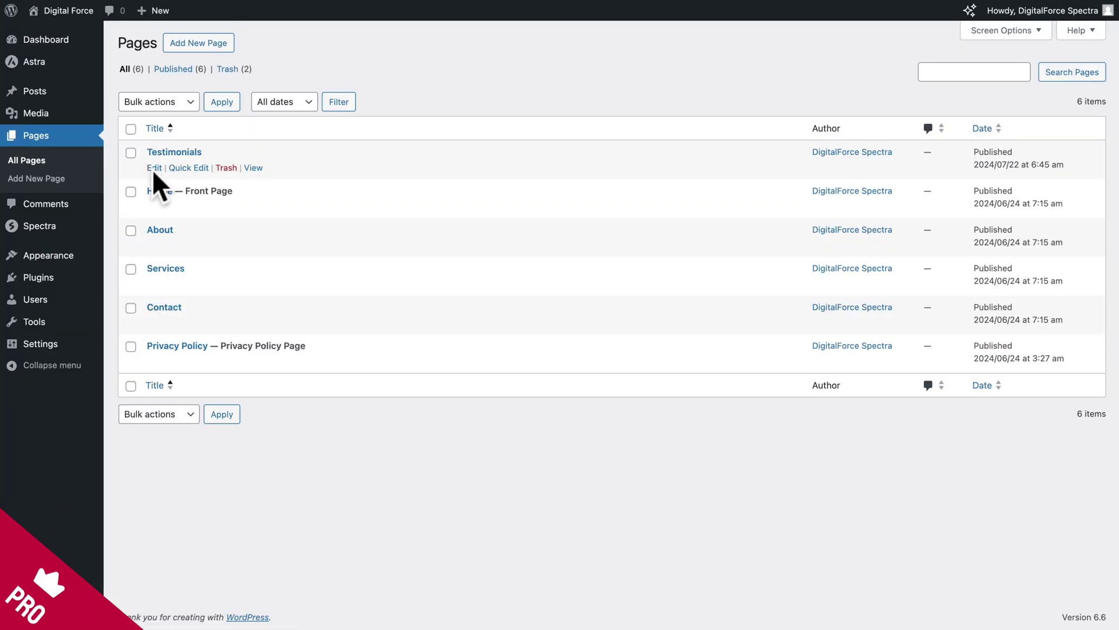
left_click(154, 169)
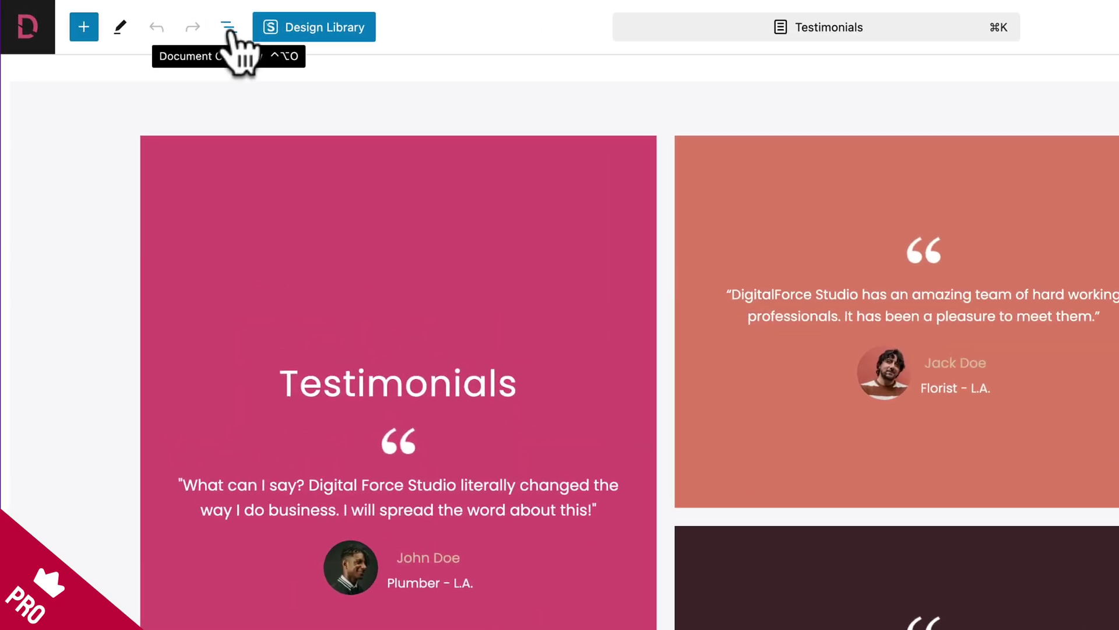
left_click(164, 22)
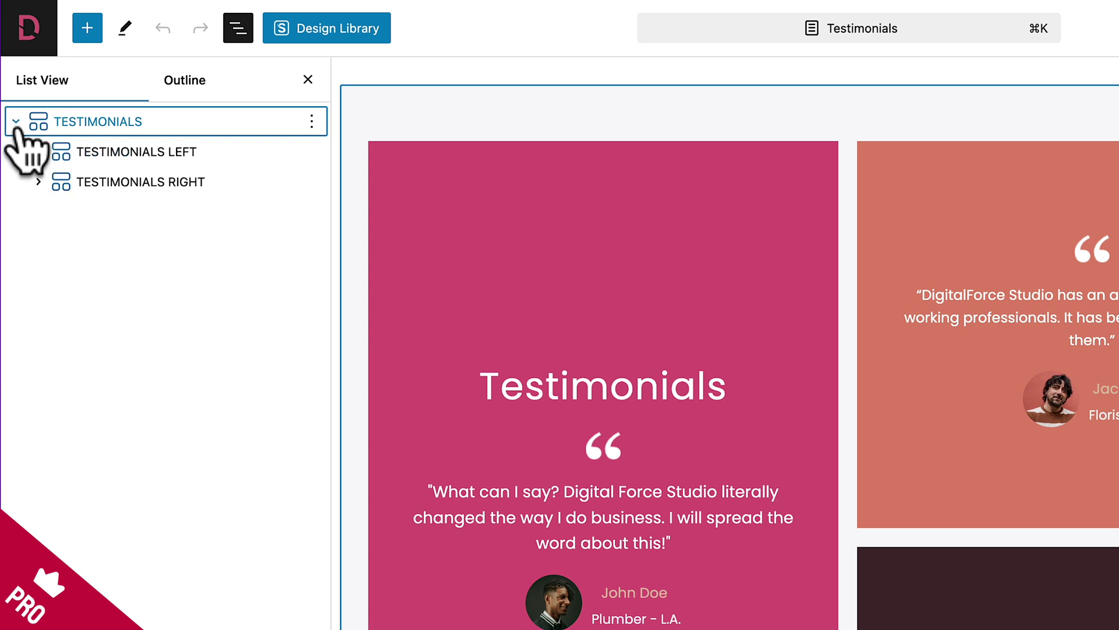
- Set the animation delay of the TESTIMONIAL RIGHT TOP container to 300
left_click(38, 182)
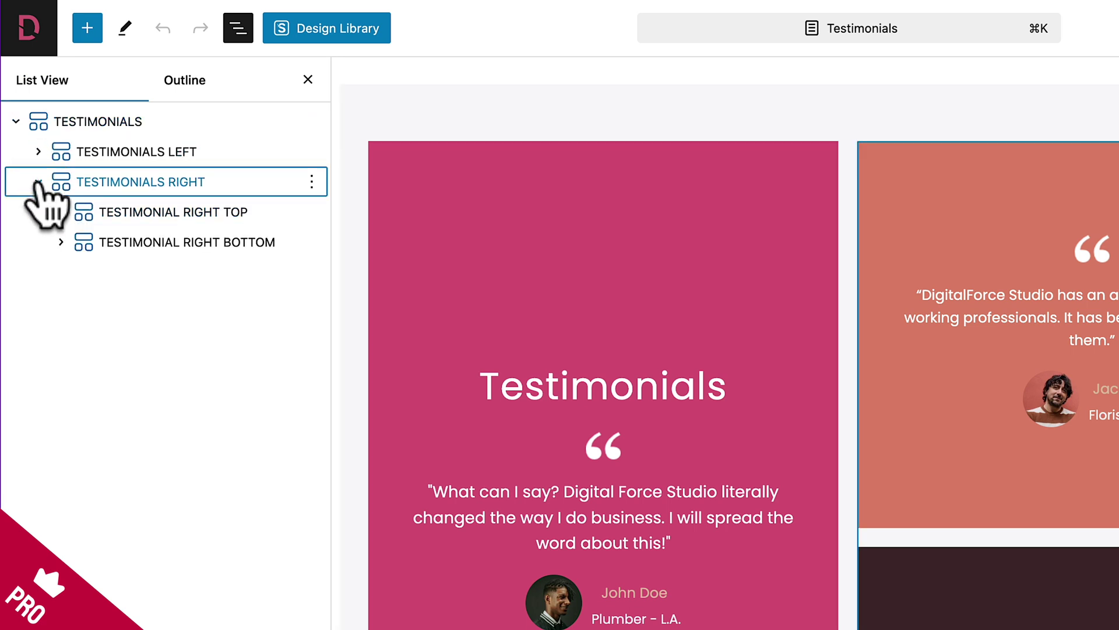
left_click(108, 177)
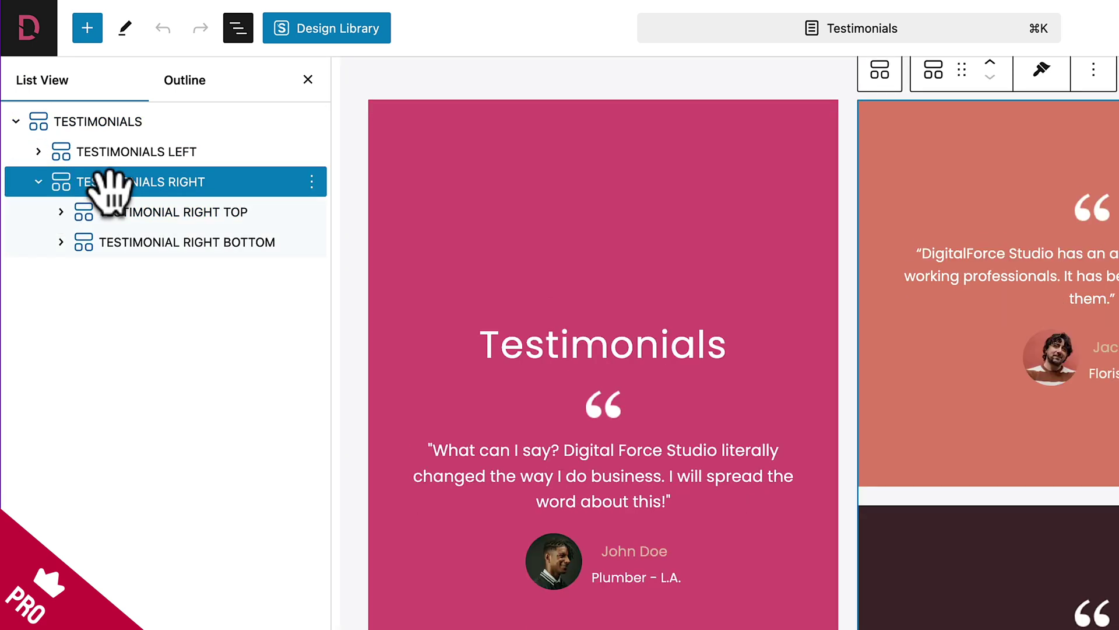
left_click(149, 211)
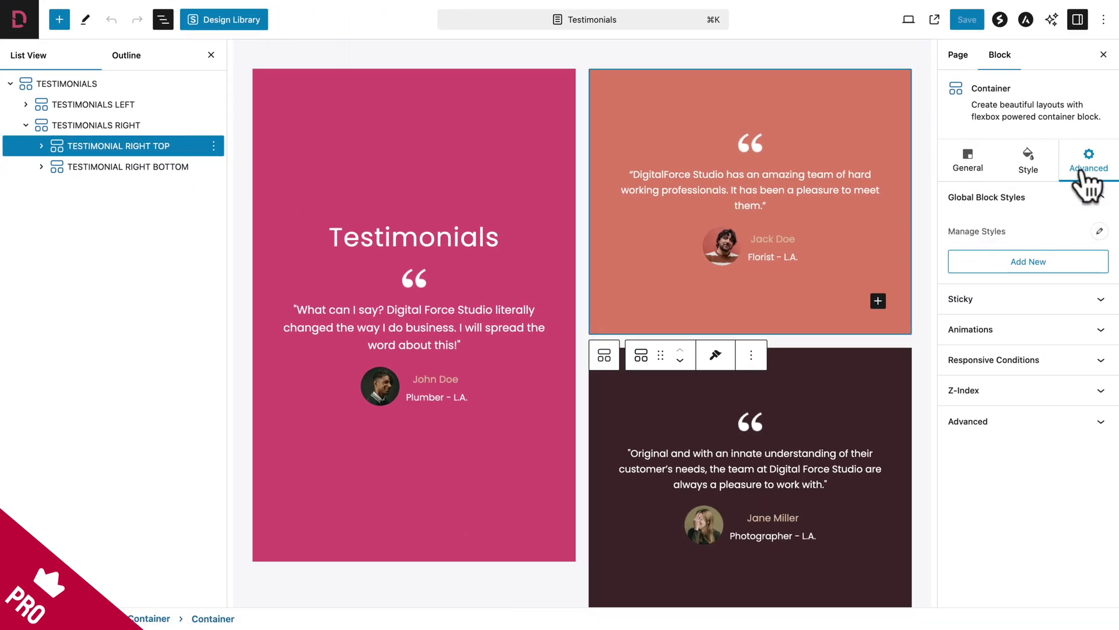
left_click(1014, 330)
scroll(1002, 328, "down", 3)
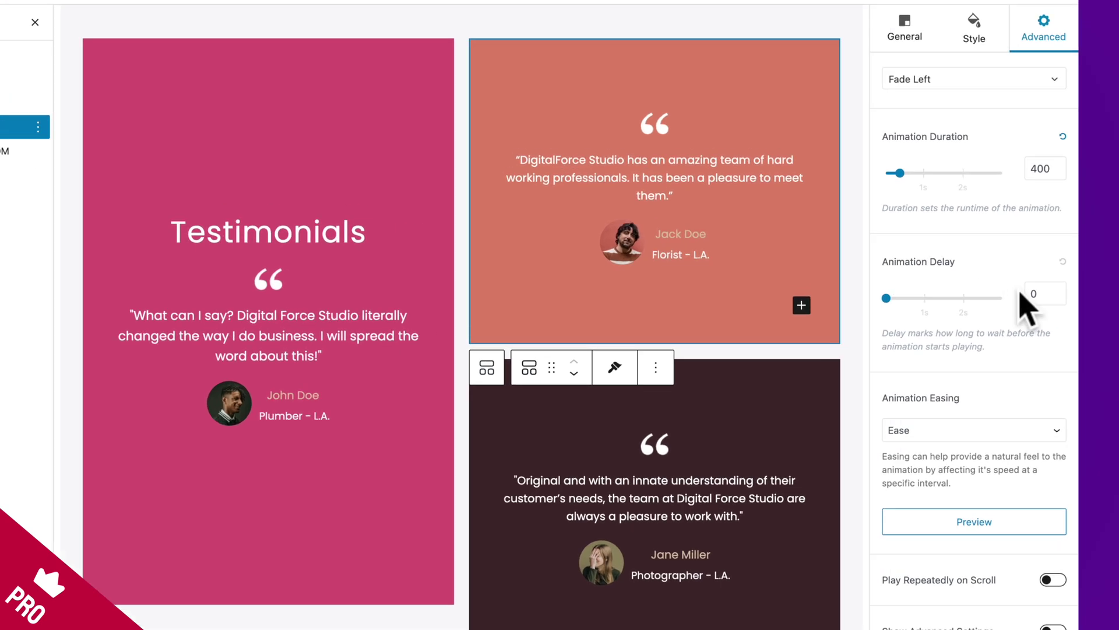
left_click(1082, 290)
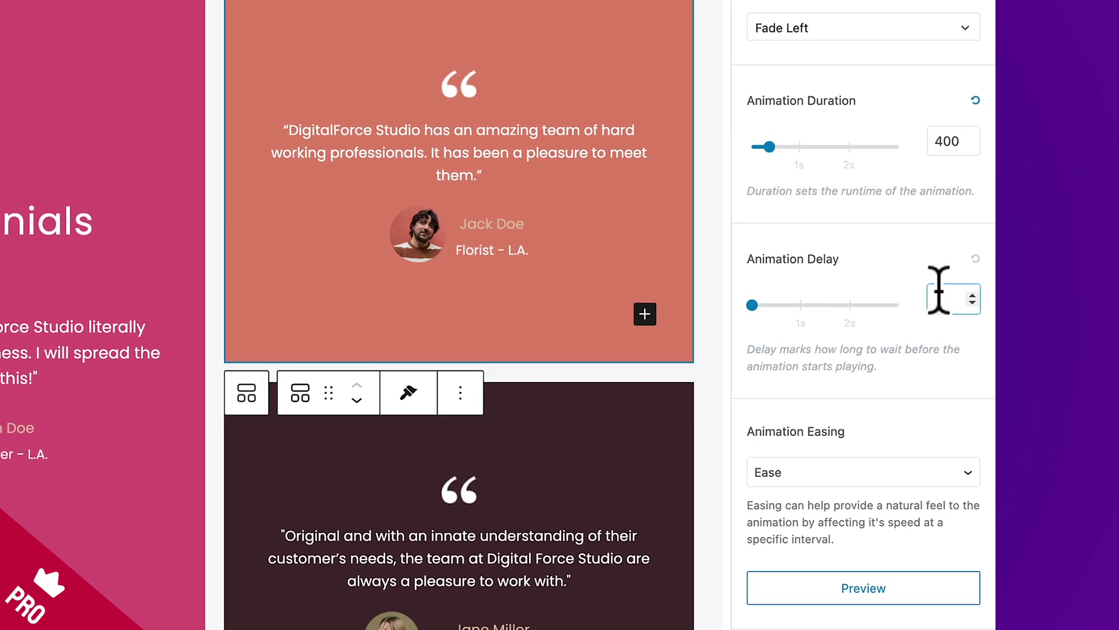
type("300")
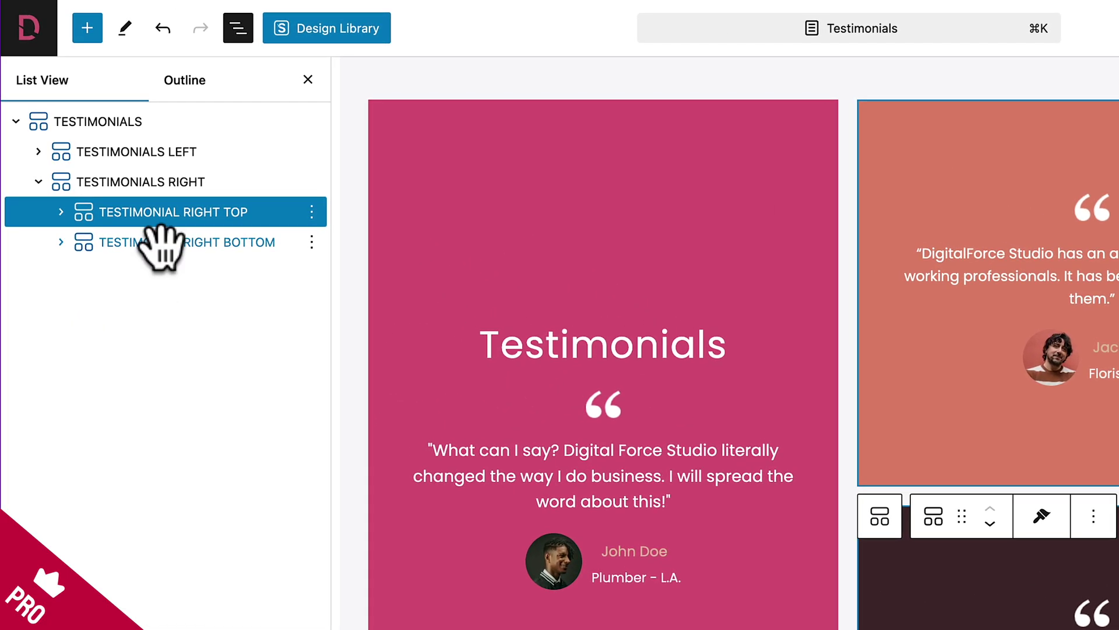
- Set the TESTIMONIAL RIGHT BOTTOM container's animation delay to 600, save the page and view it on the live site
left_click(161, 242)
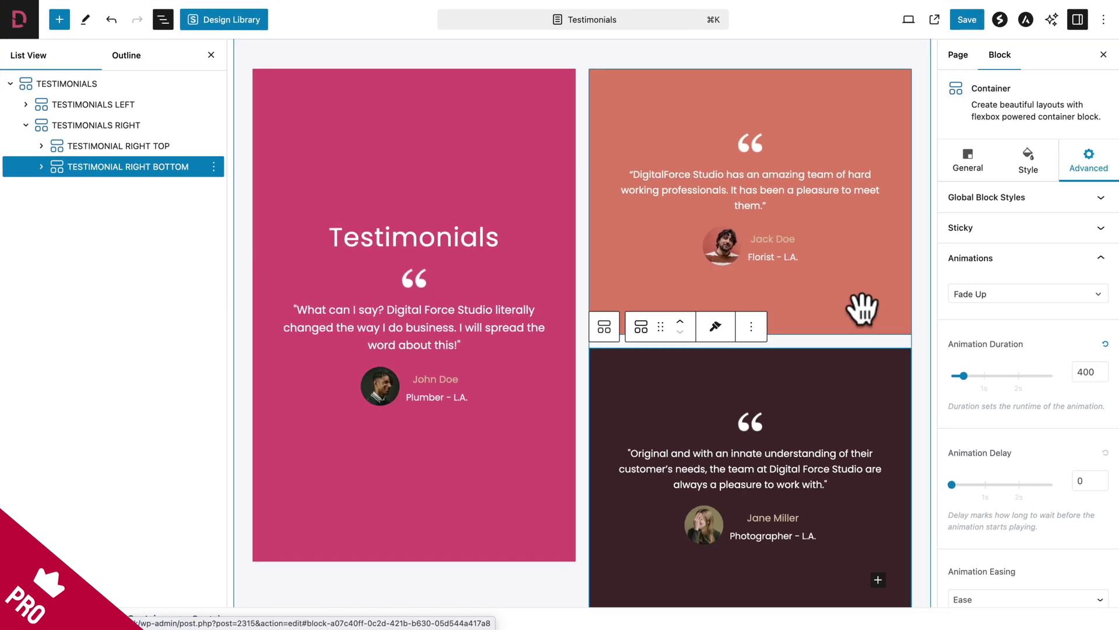
left_click(1077, 483)
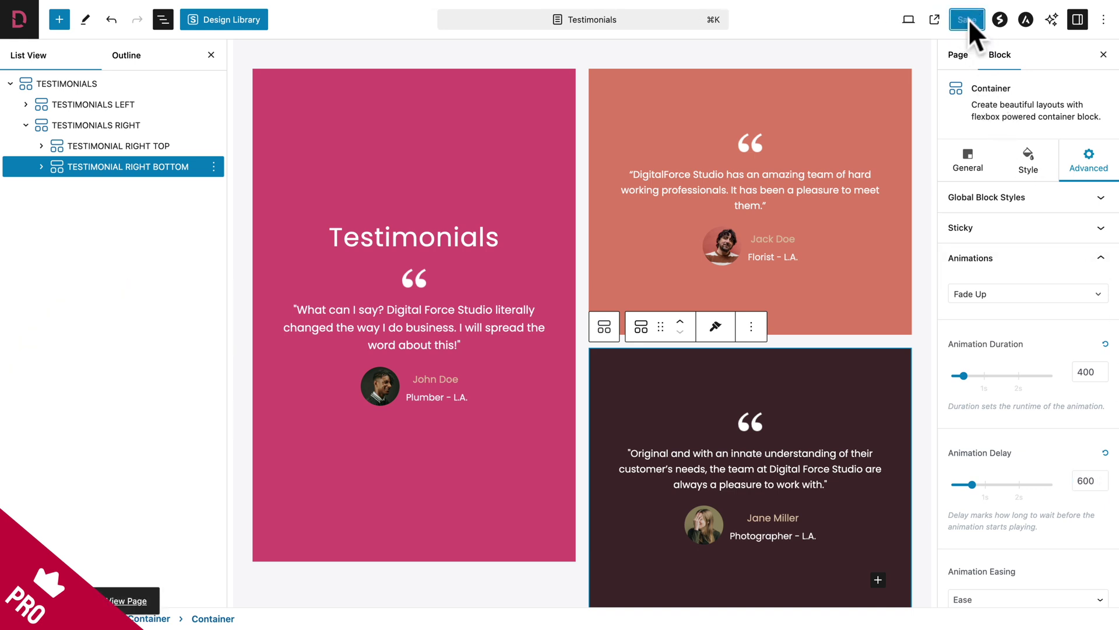
left_click(935, 22)
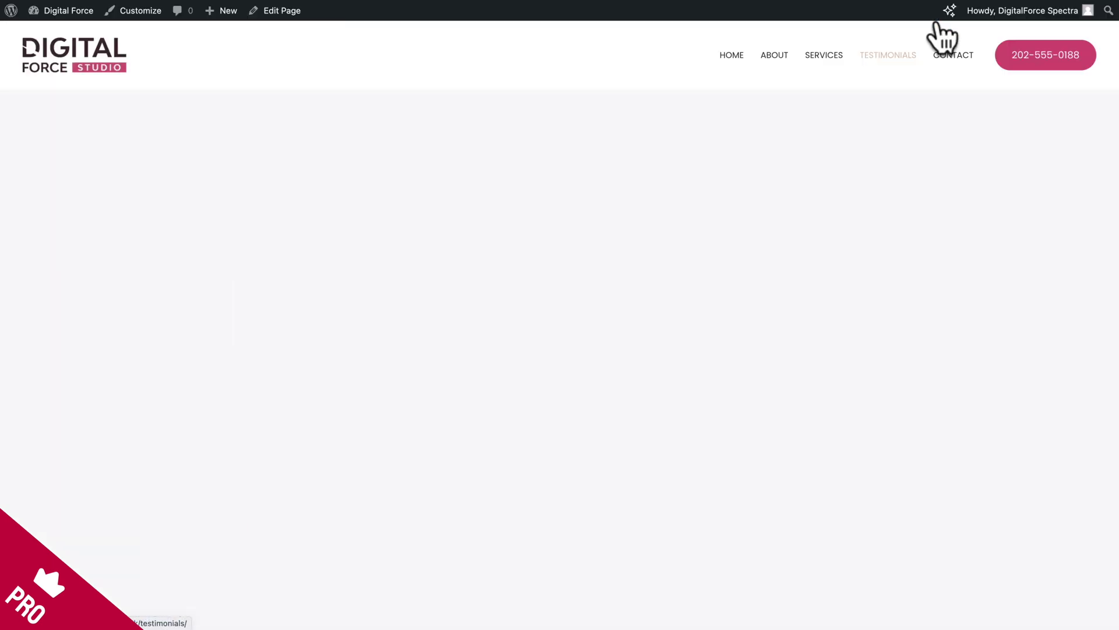